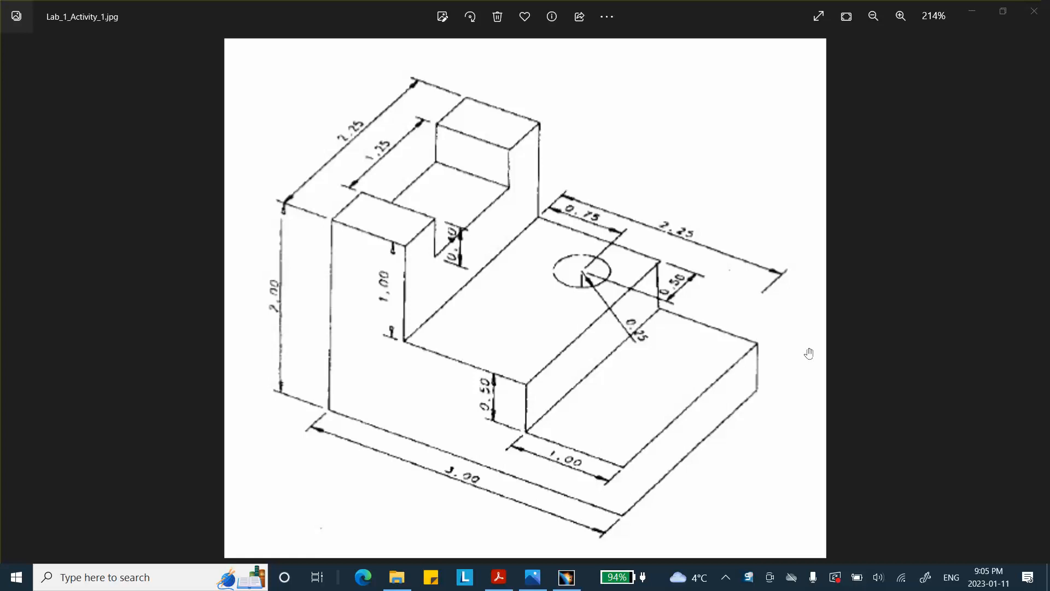
Leave the reference drawing, switch to CATIA V5 and close the empty Product1 document.
left_click(977, 10)
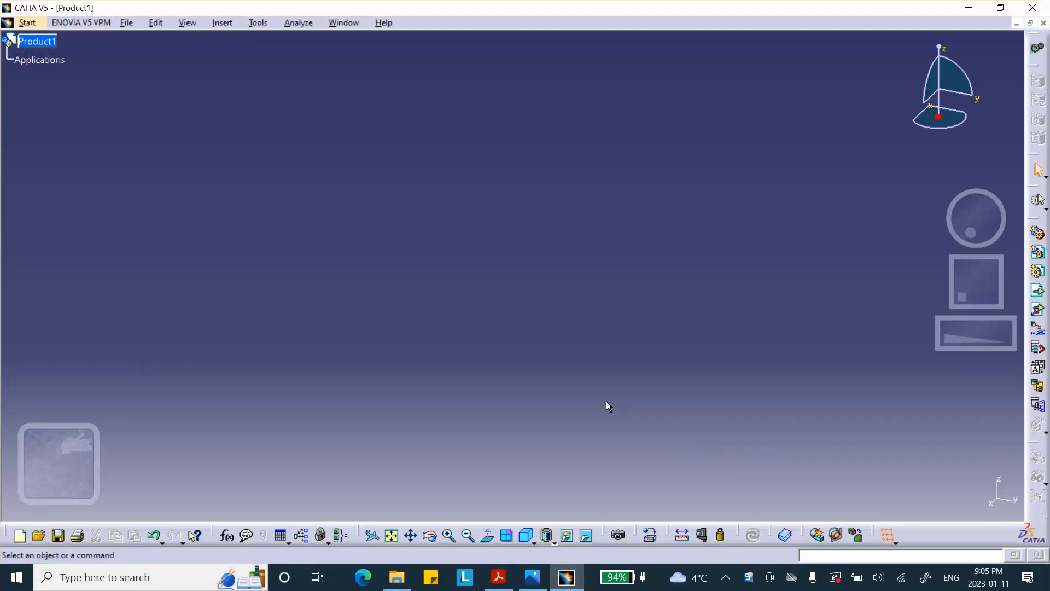
left_click(48, 45)
left_click(1044, 23)
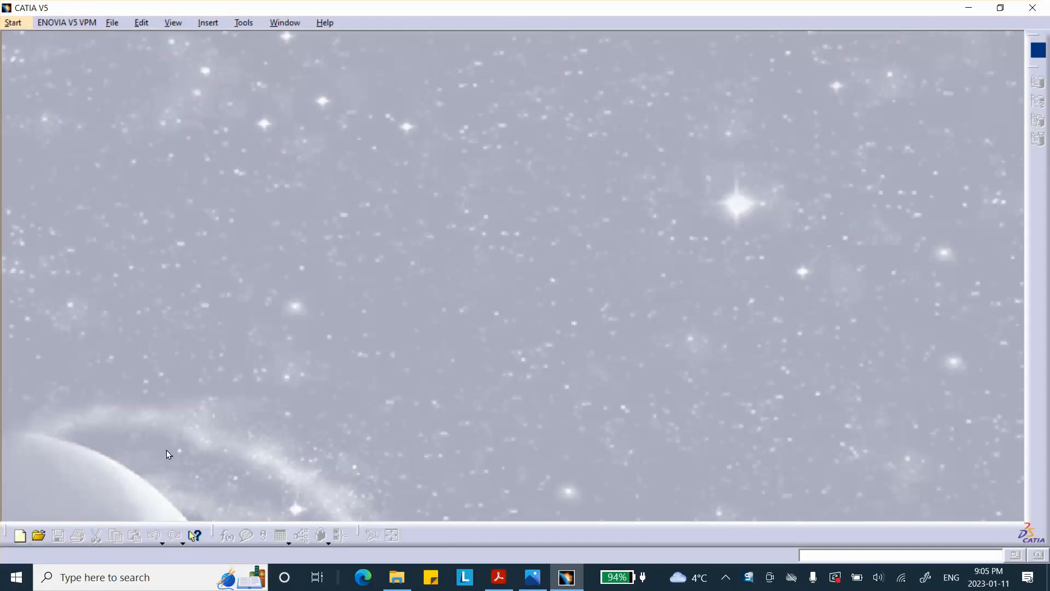
Create a new Part document named Activity_1_Lab_1.
left_click(111, 24)
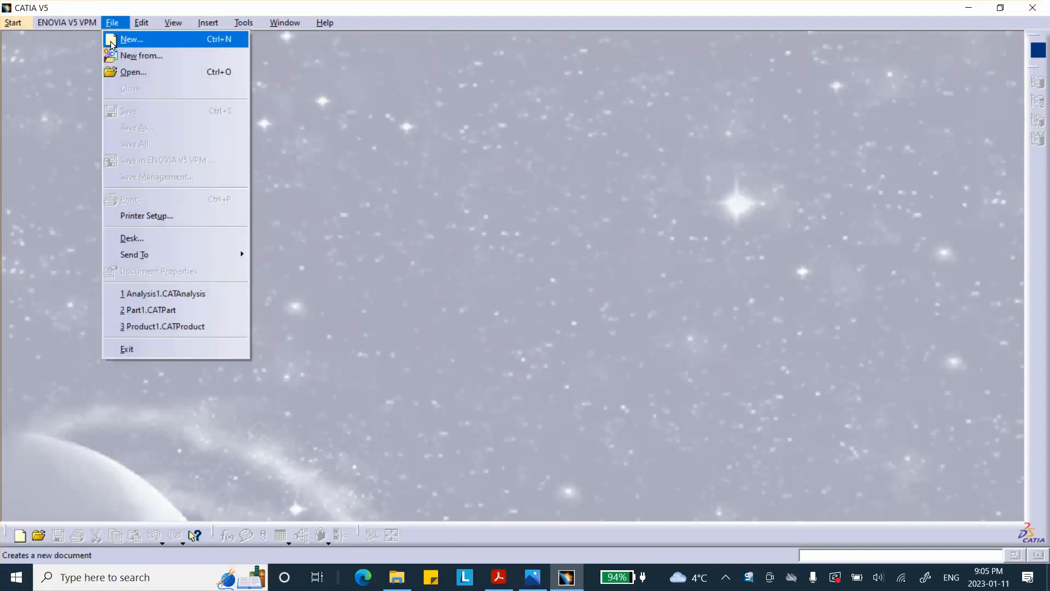
left_click(112, 39)
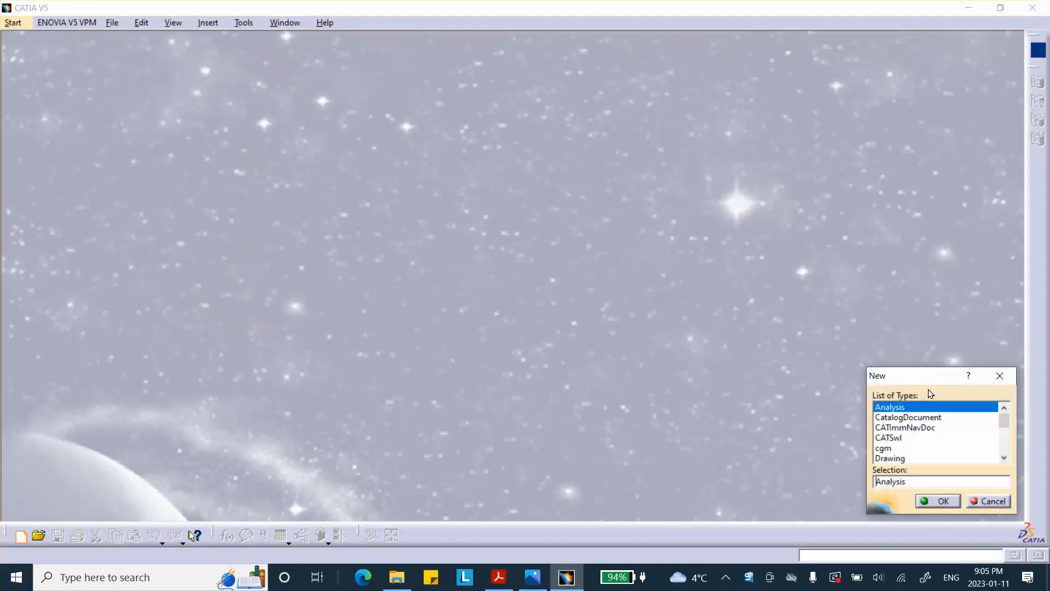
left_click_drag(1003, 419, 1007, 462)
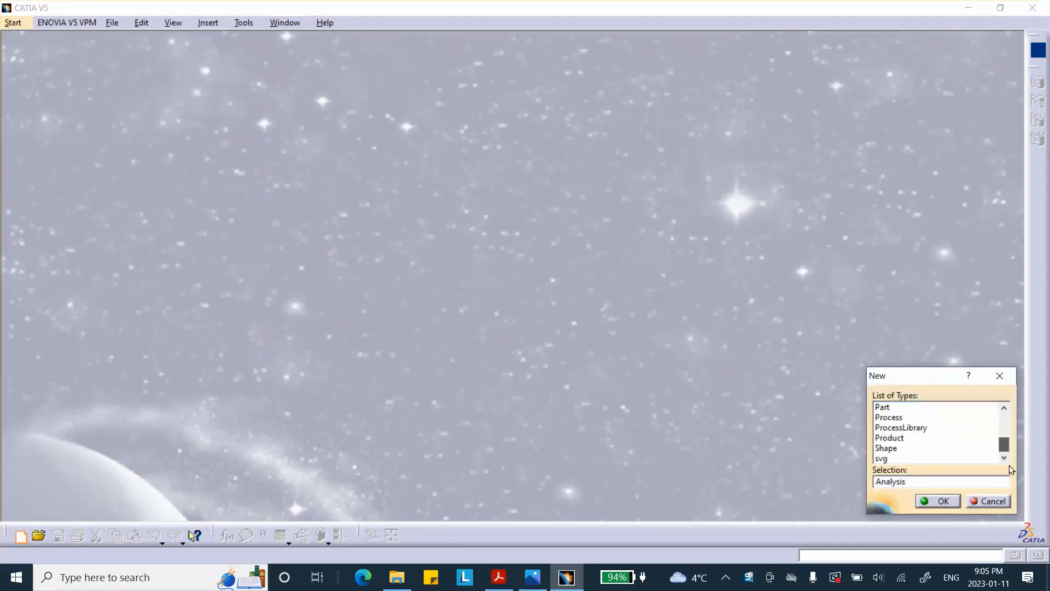
left_click(883, 408)
left_click(938, 501)
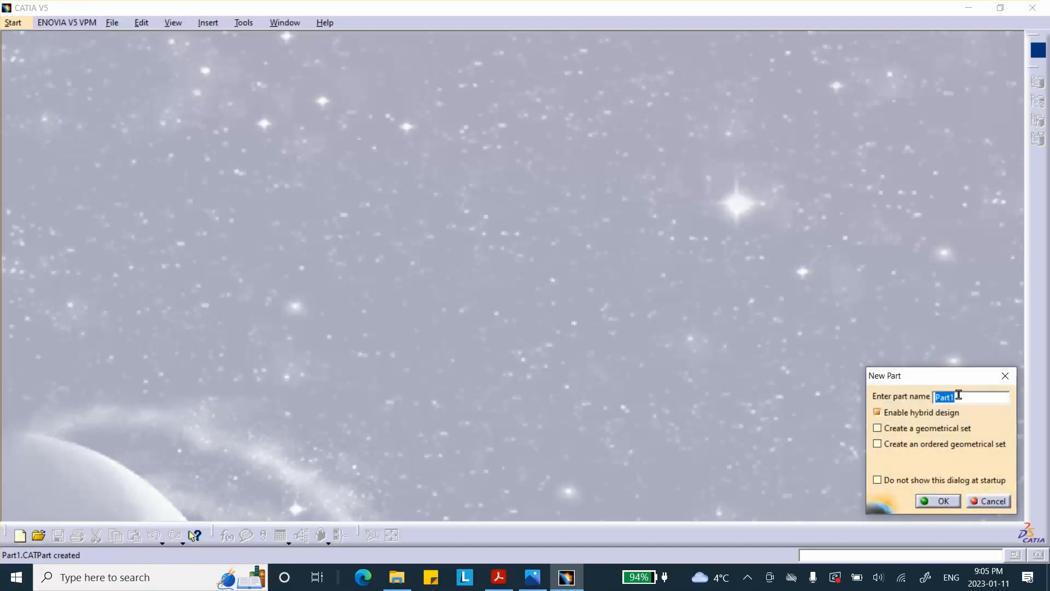
type("Activity_1_Lab_1")
left_click(938, 501)
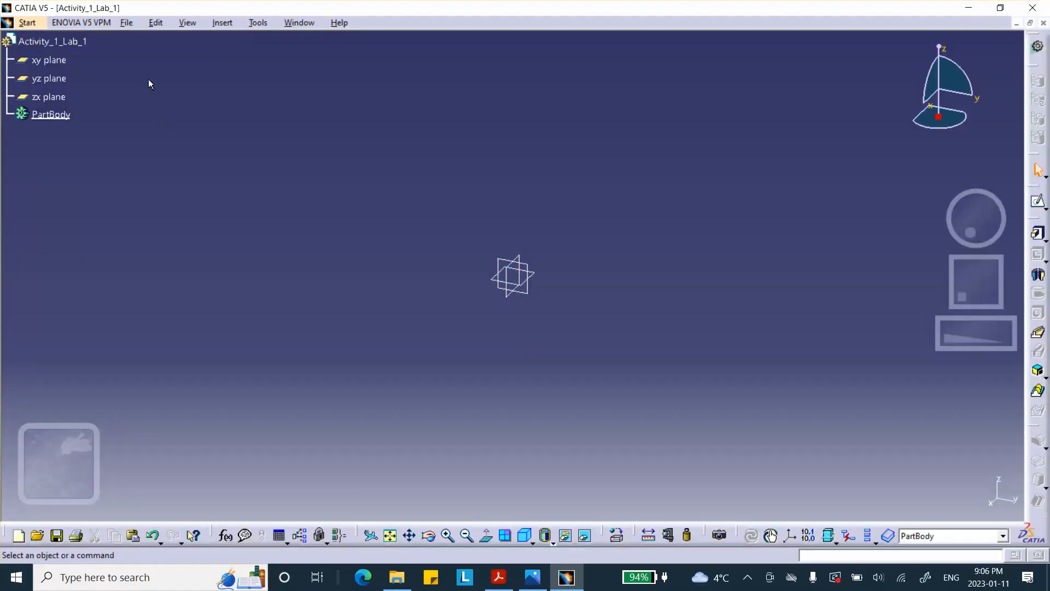
Start saving the part through Save Management and create a folder named Activity_1_Lab_1 on the Desktop.
left_click(126, 23)
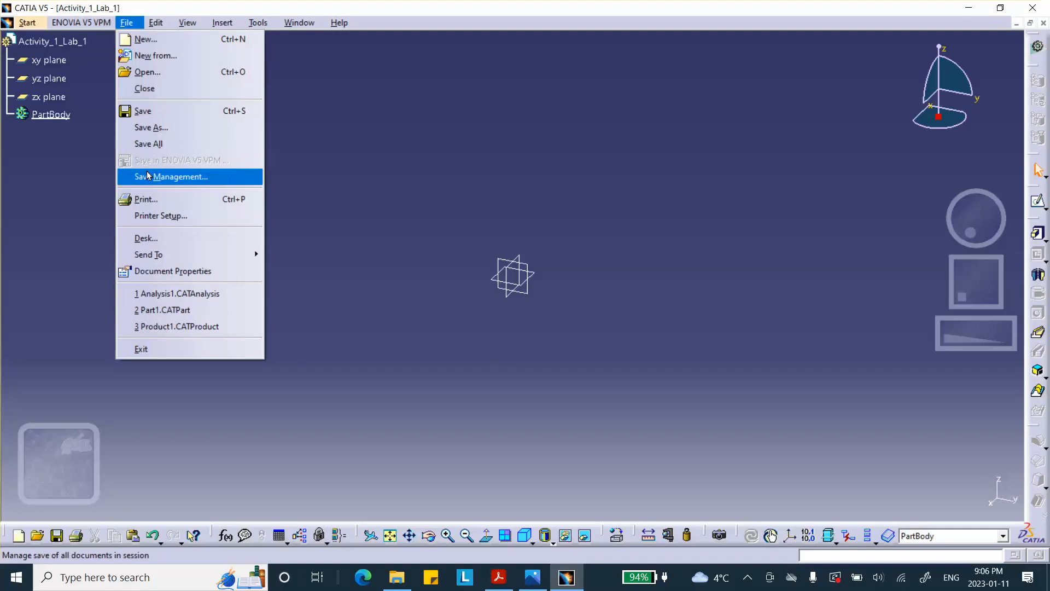
left_click(169, 175)
left_click(485, 50)
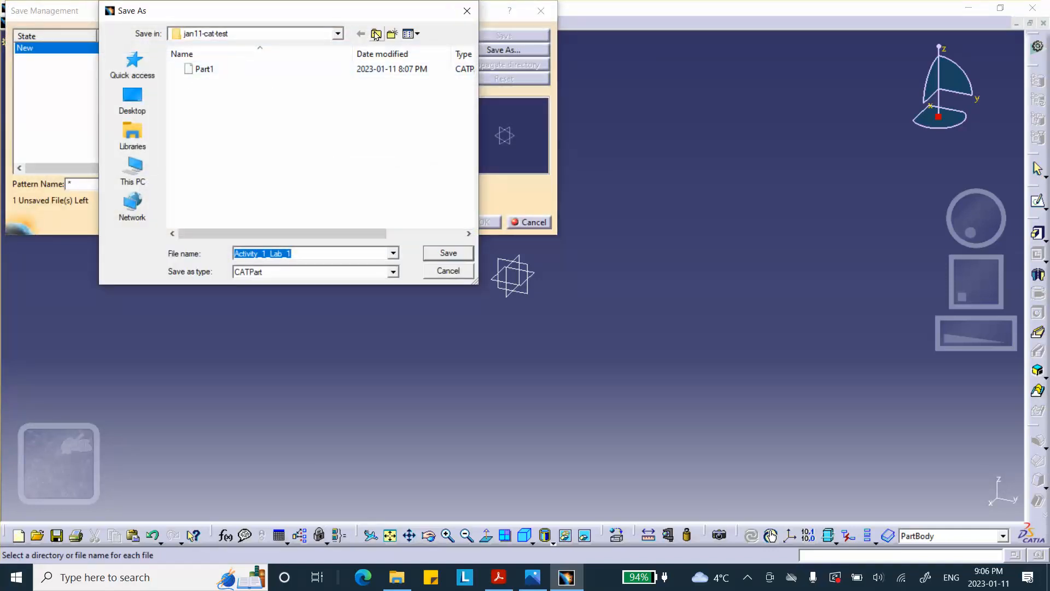
left_click(377, 35)
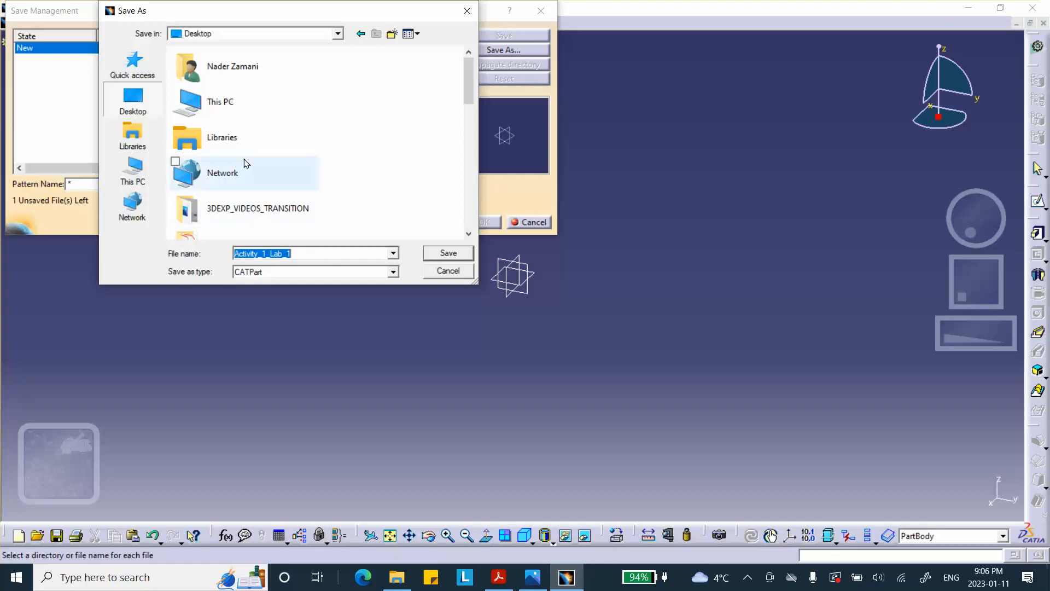
left_click(393, 34)
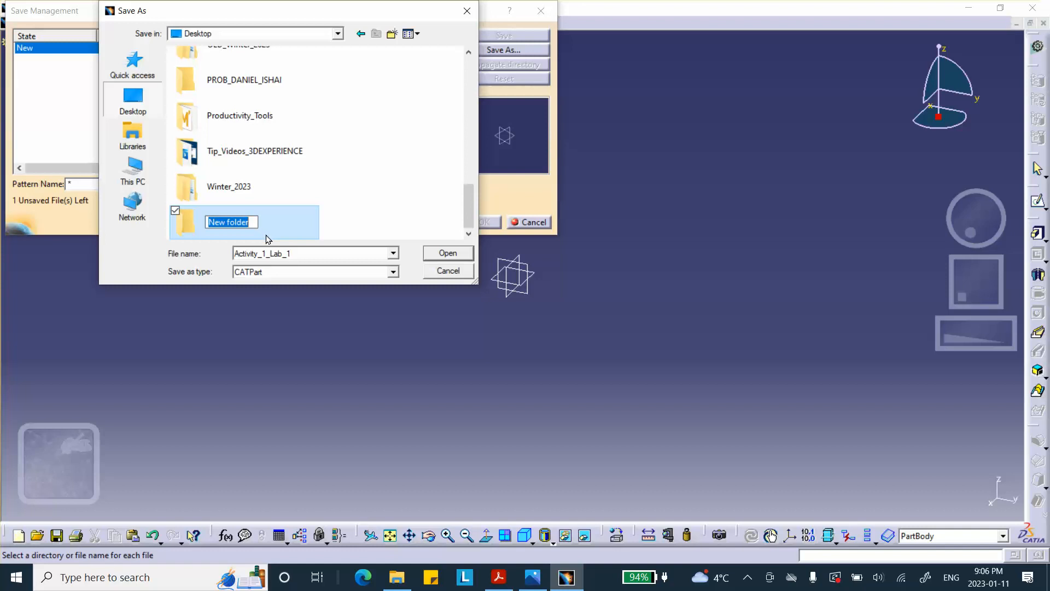
type("Ac")
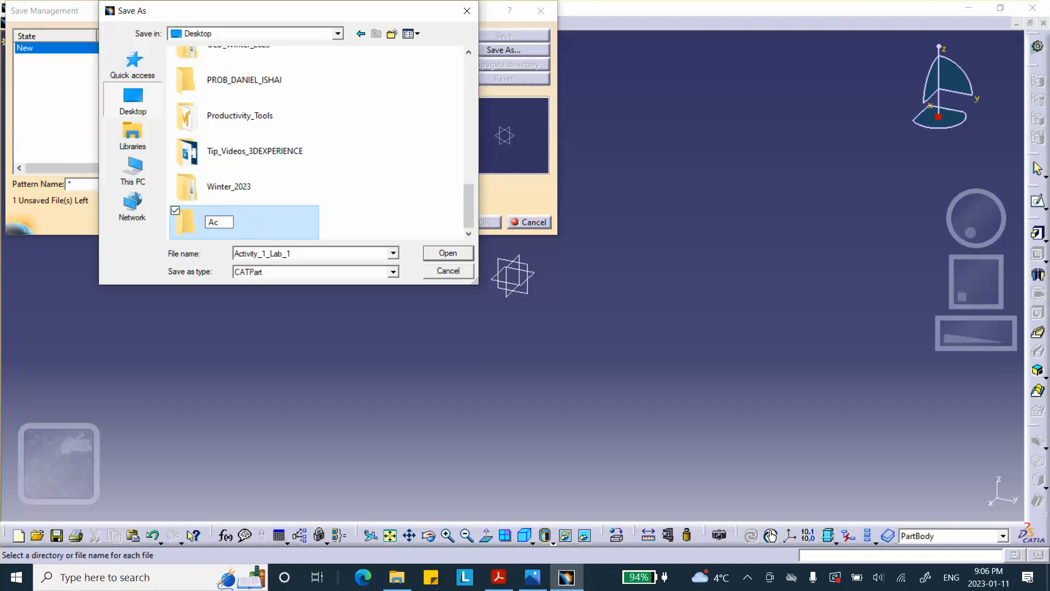
type("tivity_Lab_1")
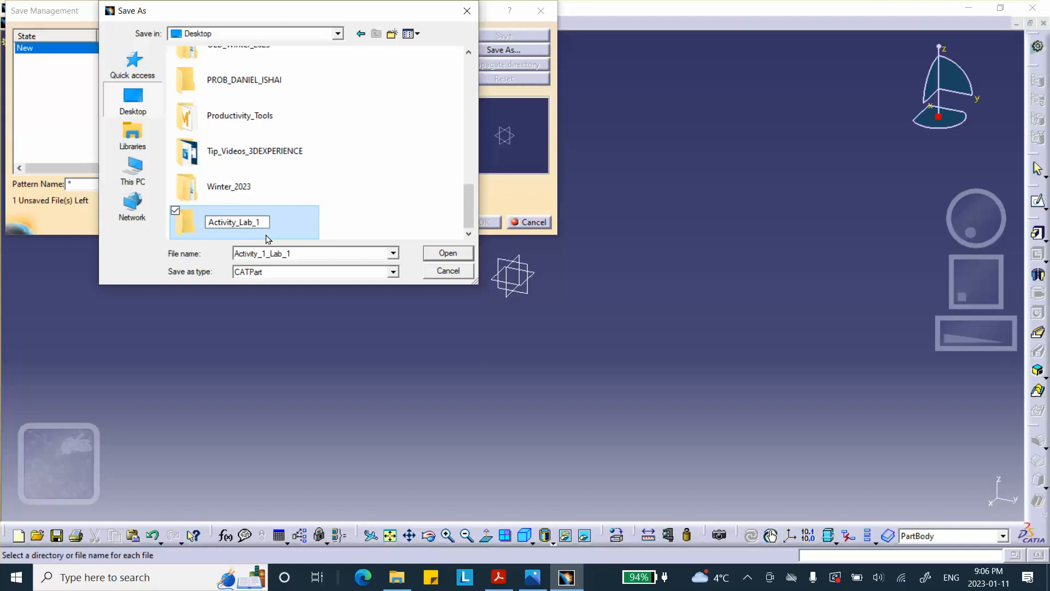
left_click(236, 225)
type("_1")
Save the part as Activity_1_Lab_1 in CATPart format and confirm the save management.
left_click(444, 259)
left_click(445, 258)
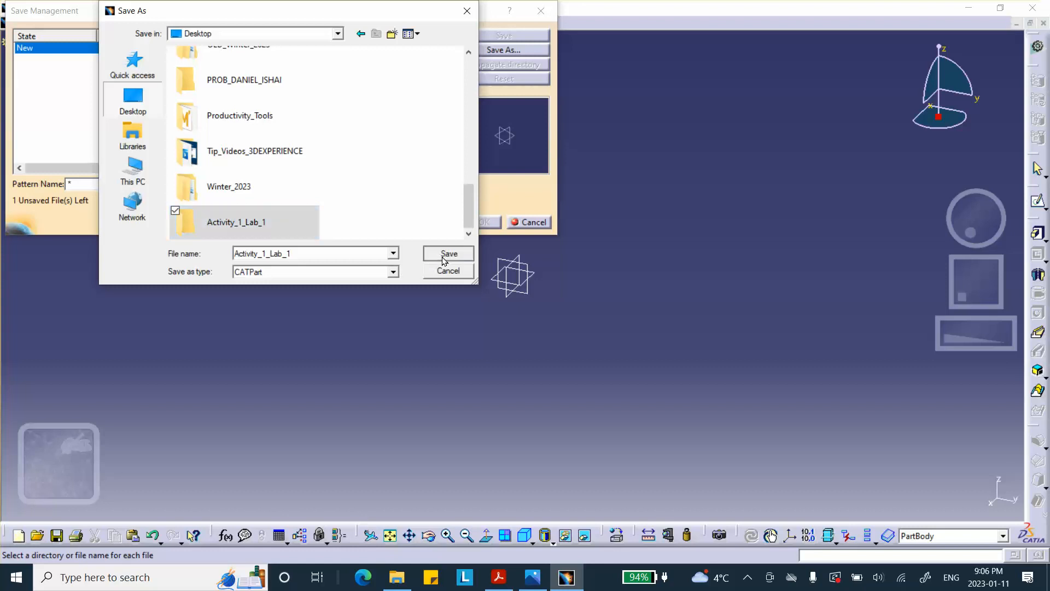
left_click(447, 254)
left_click(486, 222)
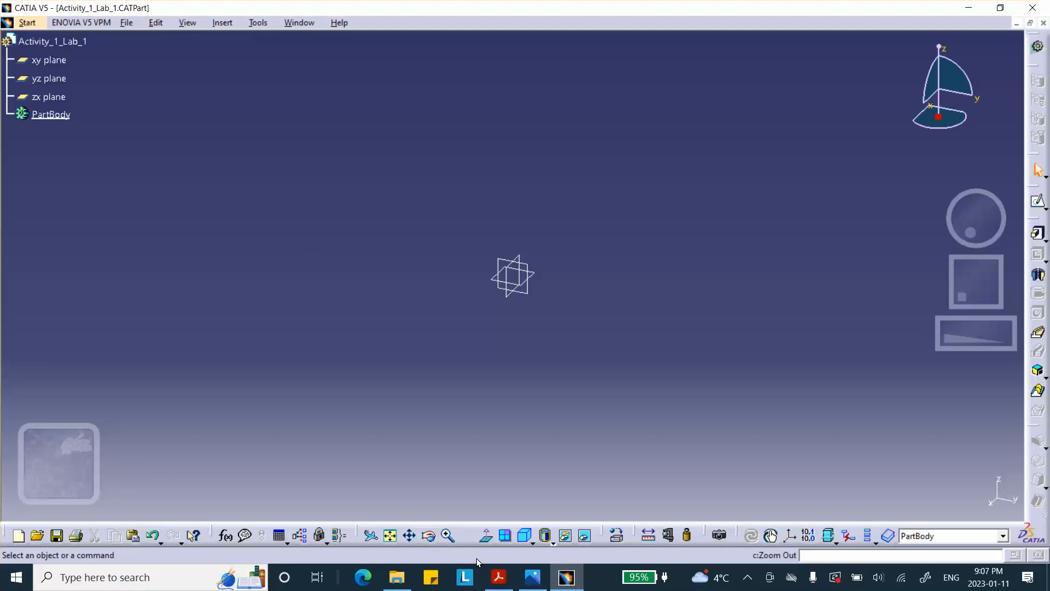
Check the reference drawing Lab_1_Activity_1.jpg in the image viewer and start a CATIA sketch on the yz plane.
left_click(532, 576)
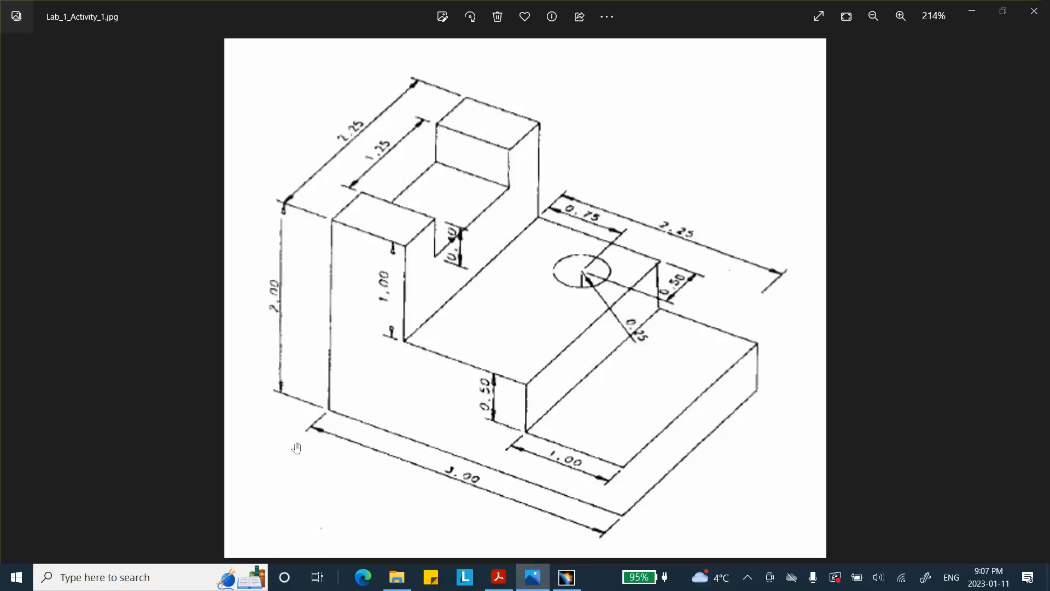
left_click(972, 11)
left_click(528, 272)
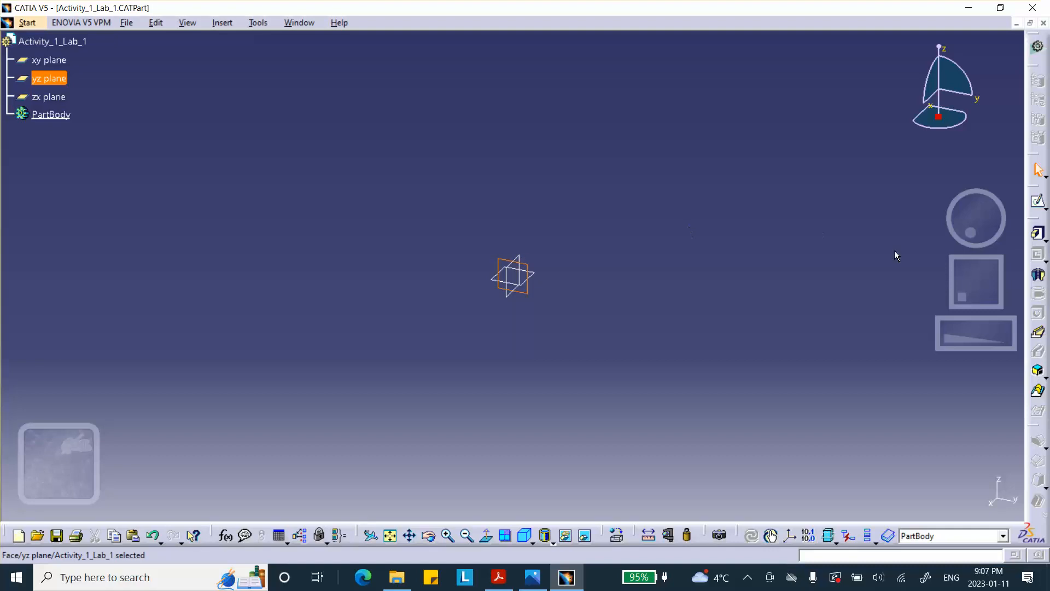
left_click(1039, 202)
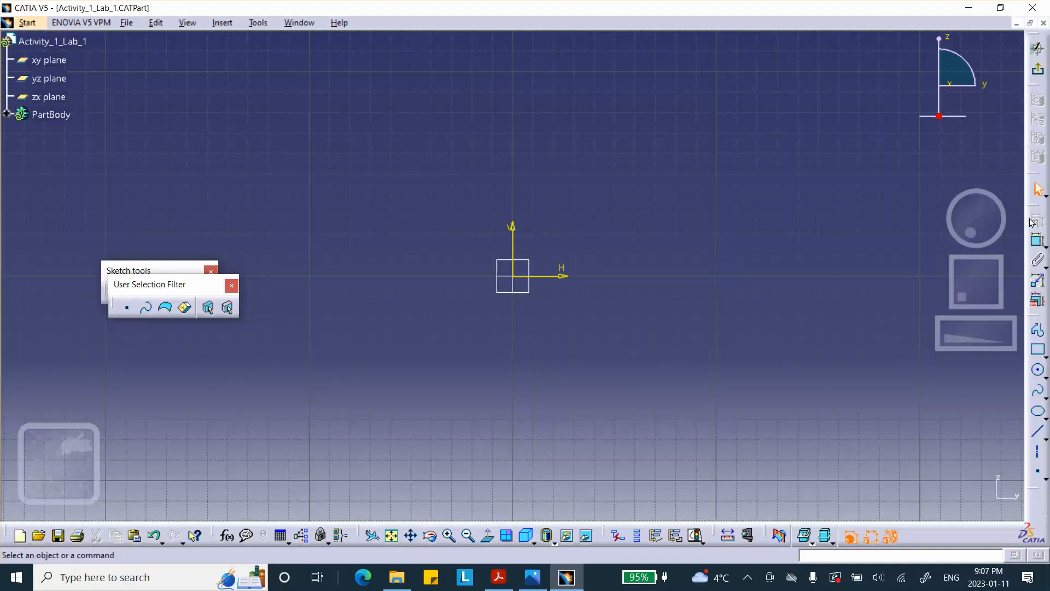
Undock the sketcher's constraint, operation and profile toolbars and float them beside the sketch.
left_click_drag(1036, 210, 954, 184)
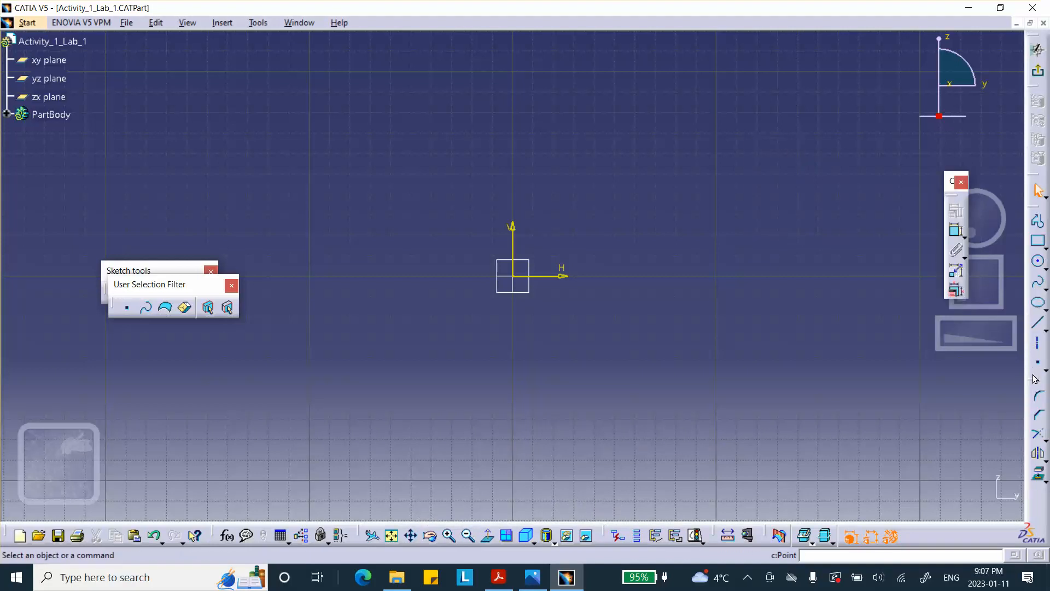
left_click_drag(1003, 381, 965, 377)
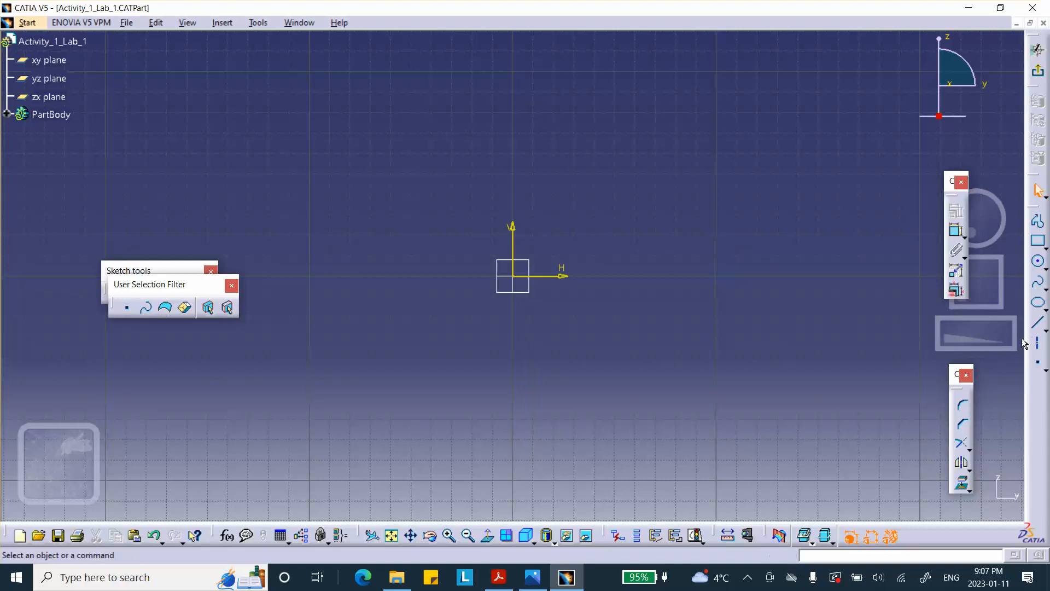
left_click_drag(1037, 208, 919, 198)
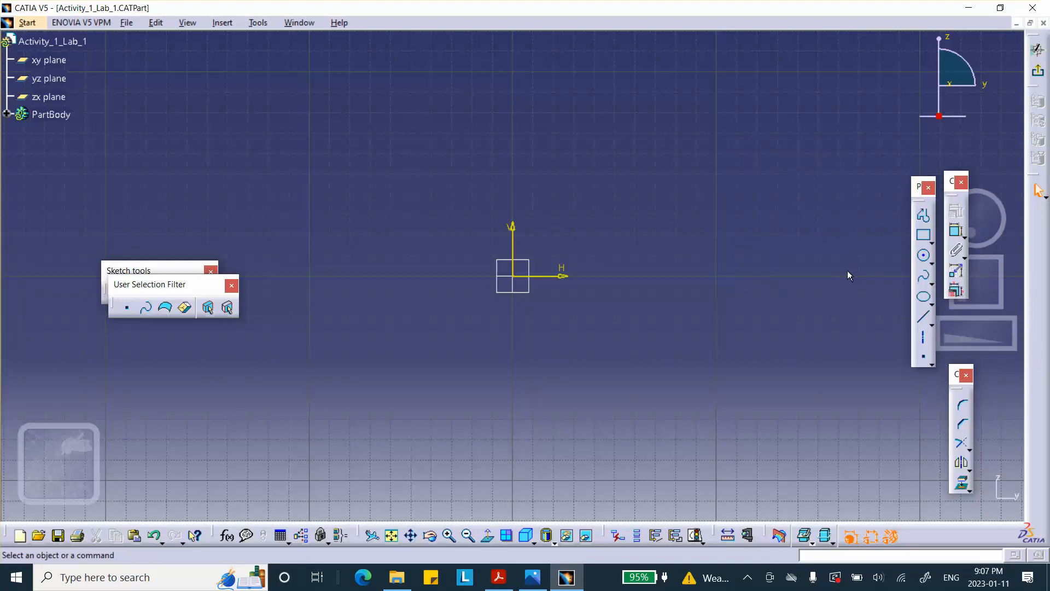
Move the Sketch tools palette clear and start a profile with a vertical line from about (-3.15, 1.97) to (-3.15, -2.76) in.
left_click(924, 218)
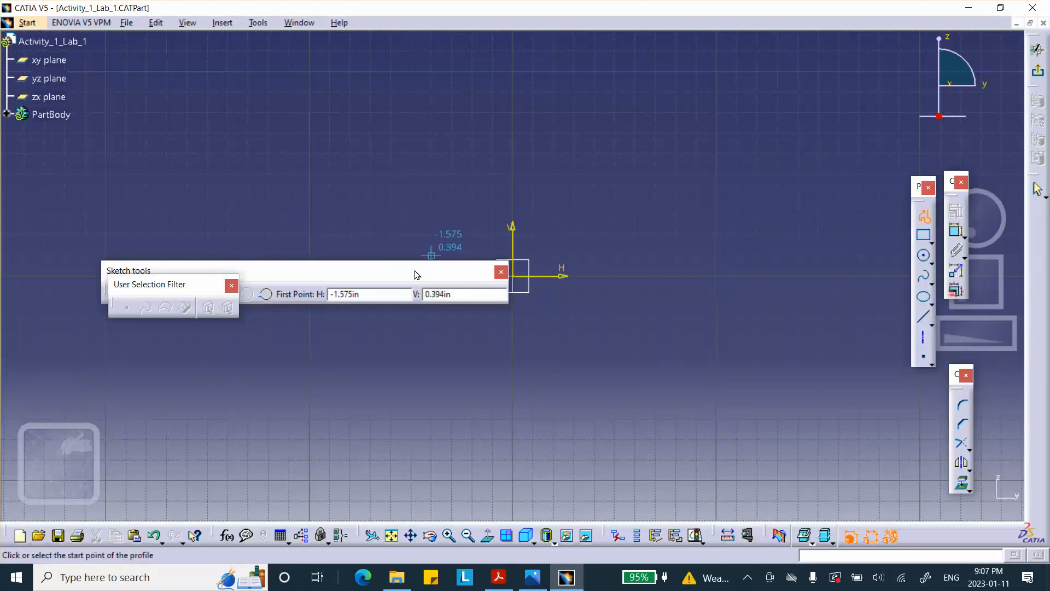
mouse_move(390, 406)
left_mouse_down()
mouse_move(499, 522)
mouse_move(489, 162)
mouse_move(504, 82)
left_mouse_up()
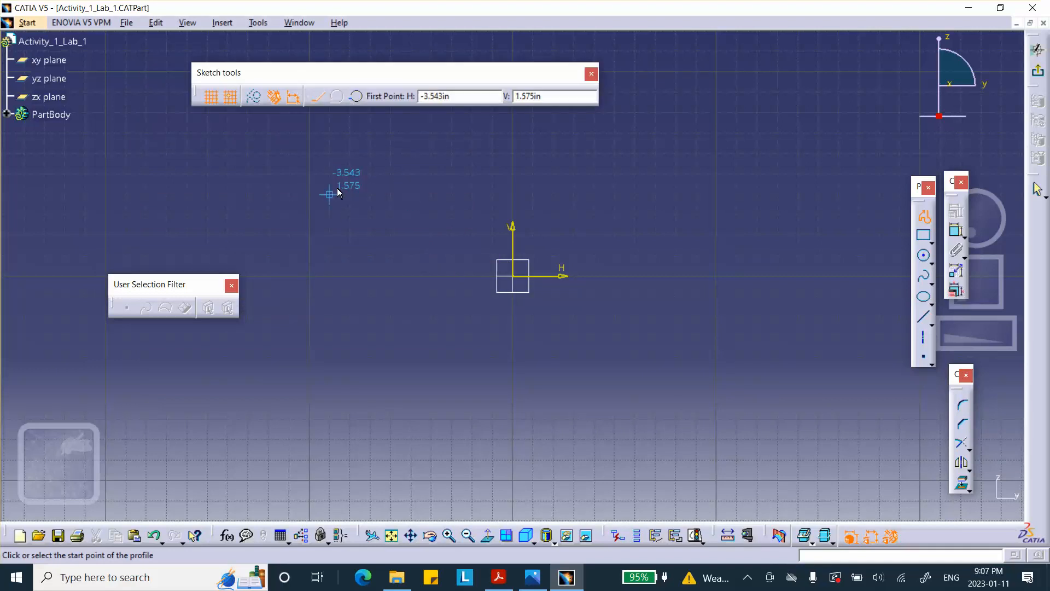
left_click(349, 175)
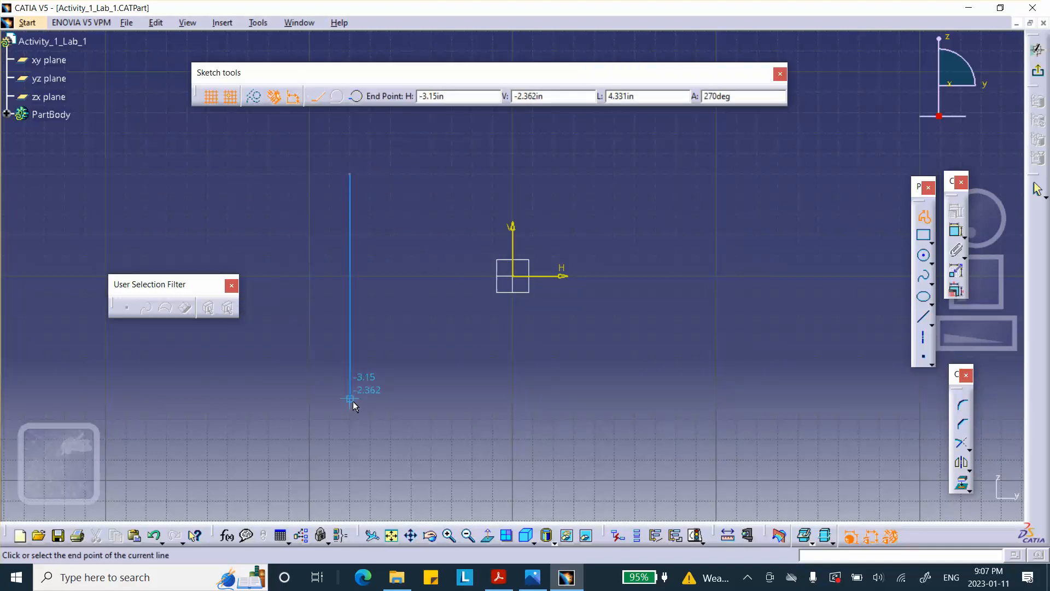
left_click(350, 419)
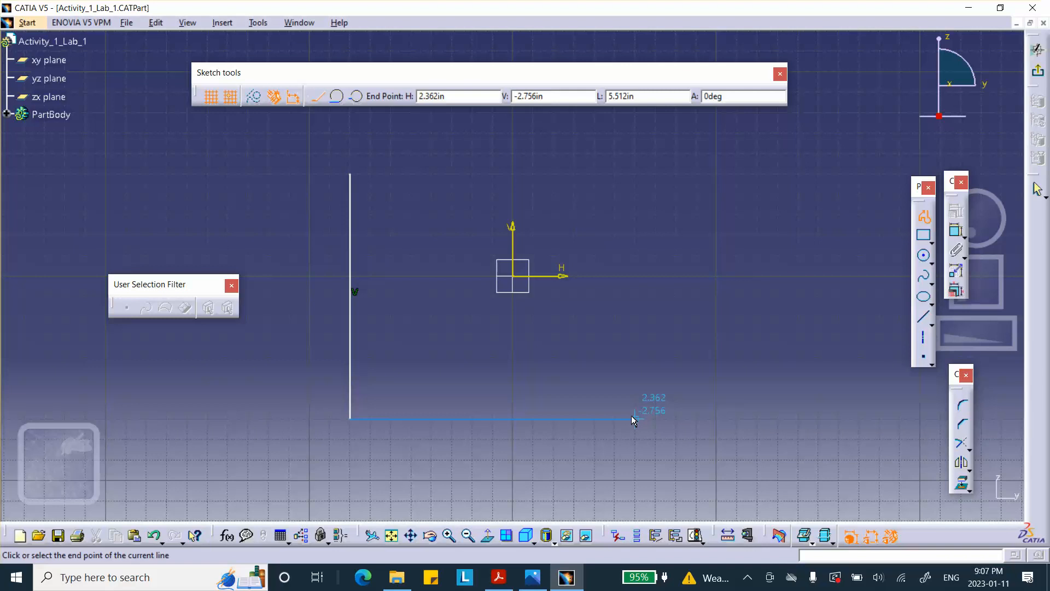
Turn off grid snapping and continue the profile with a bottom edge to about H 2.46 in, a 0.69 in end edge and the lower tread.
left_click(229, 97)
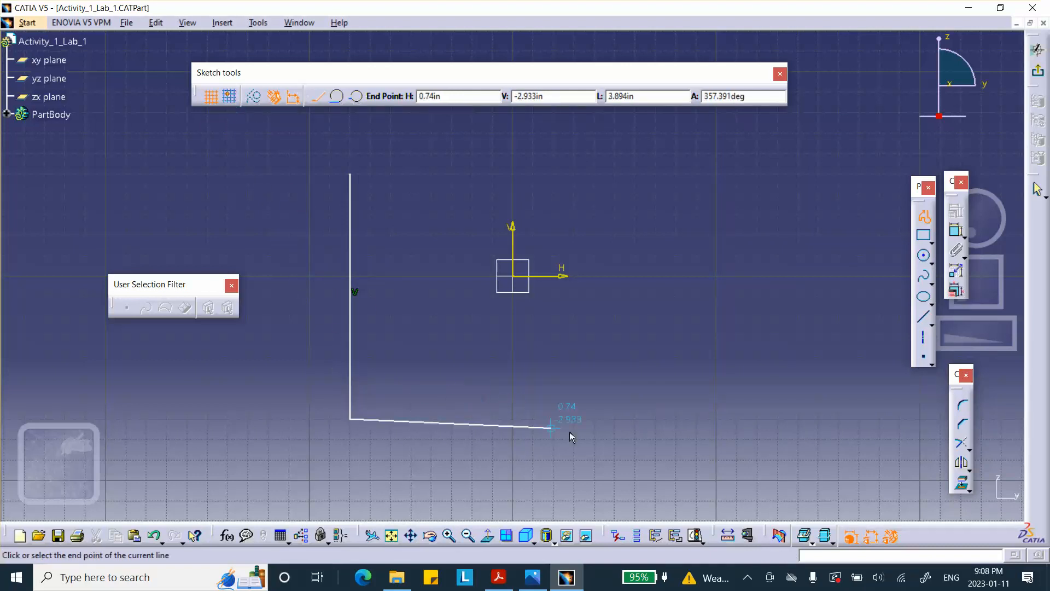
left_click(640, 419)
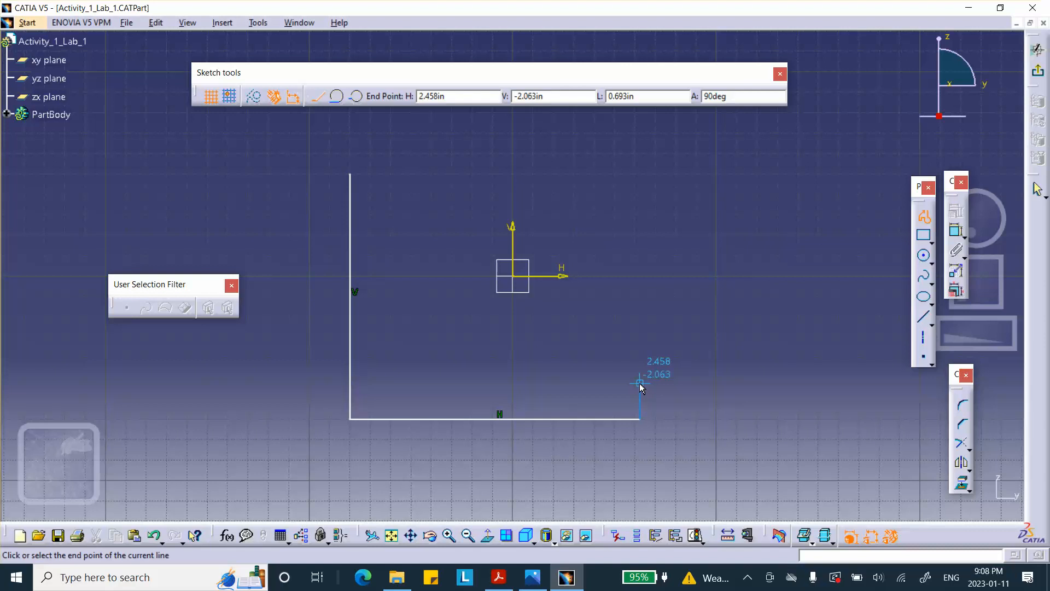
left_click(640, 383)
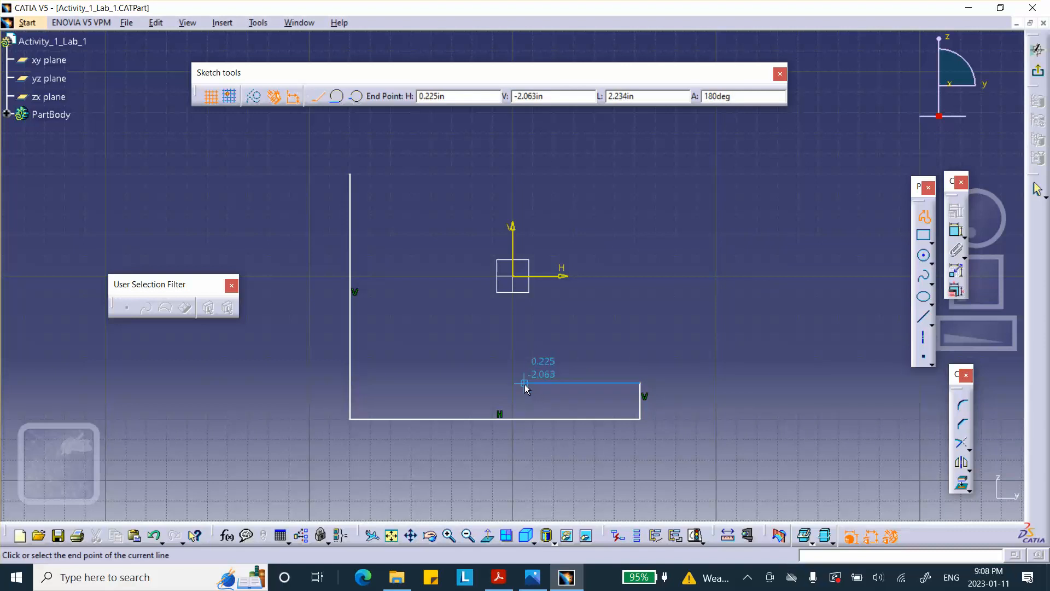
left_click(556, 383)
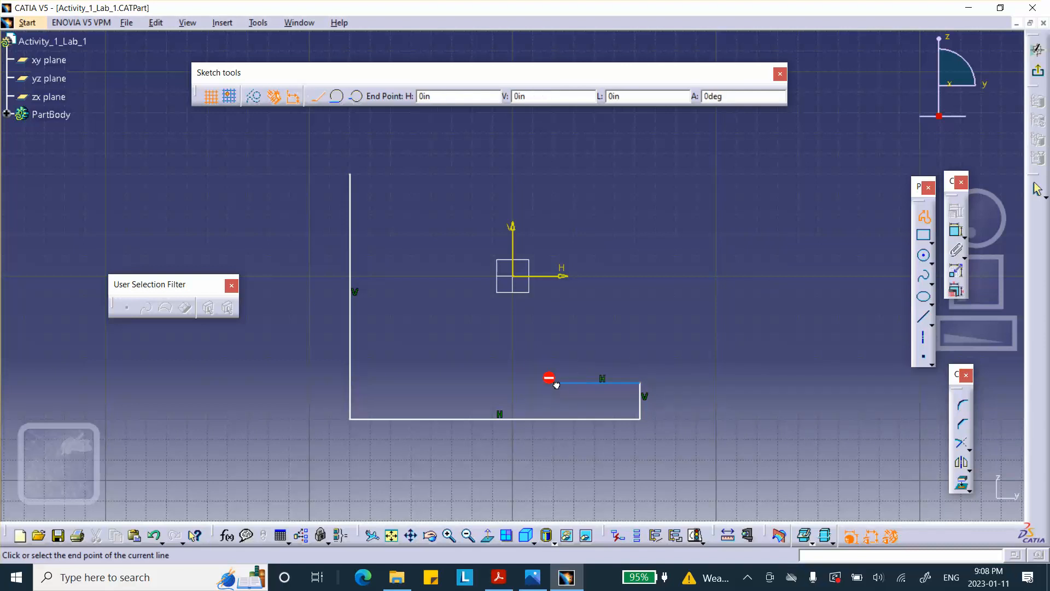
Complete the stepped profile with the riser to about V -0.89 in, the upper tread and the upright wall, closing it at the start point.
left_click(555, 322)
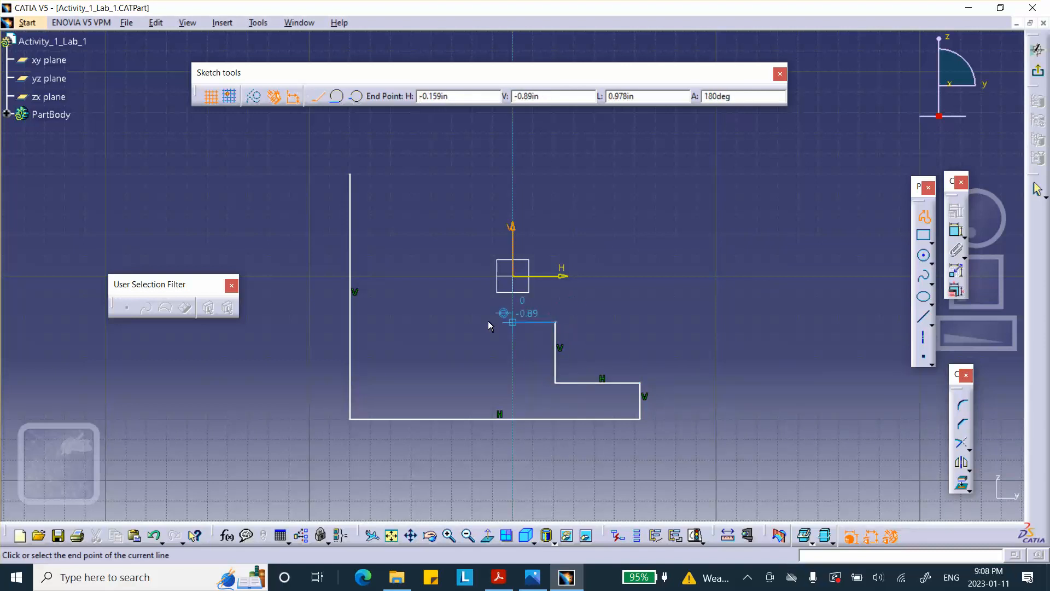
left_click(418, 323)
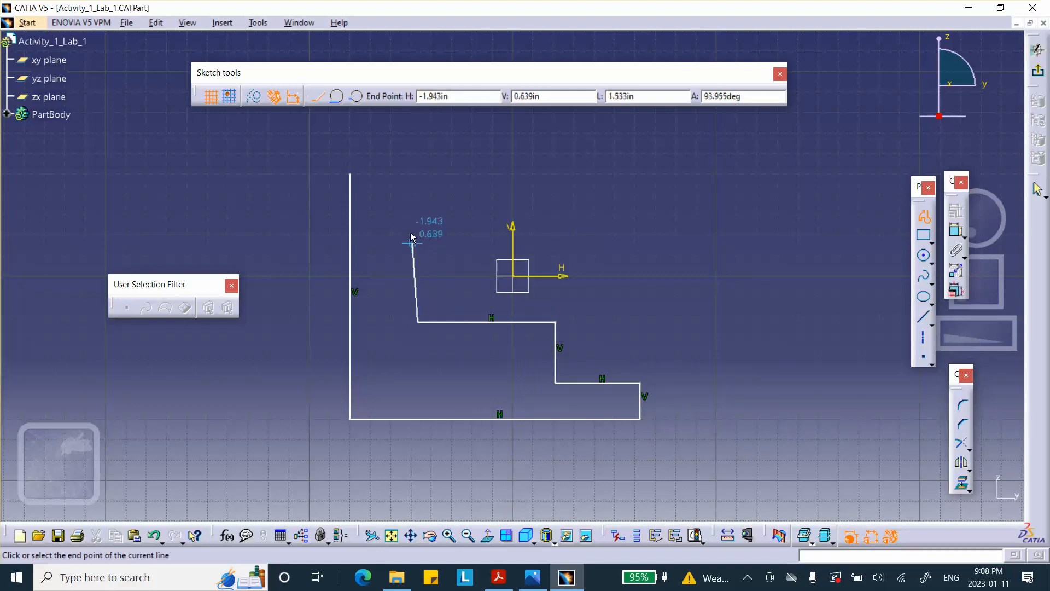
left_click(418, 174)
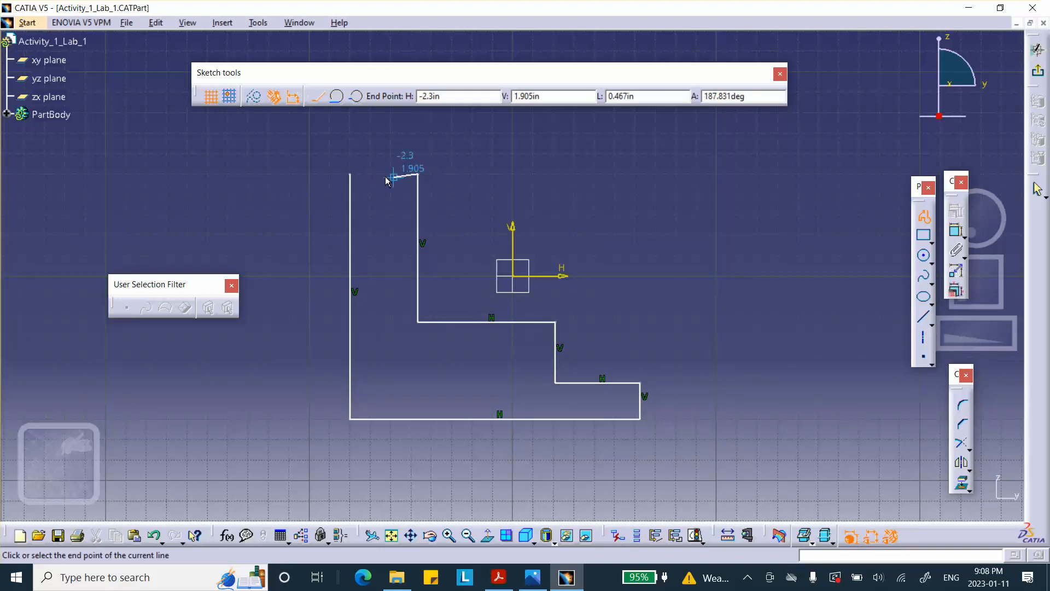
left_click(350, 174)
double_click(351, 173)
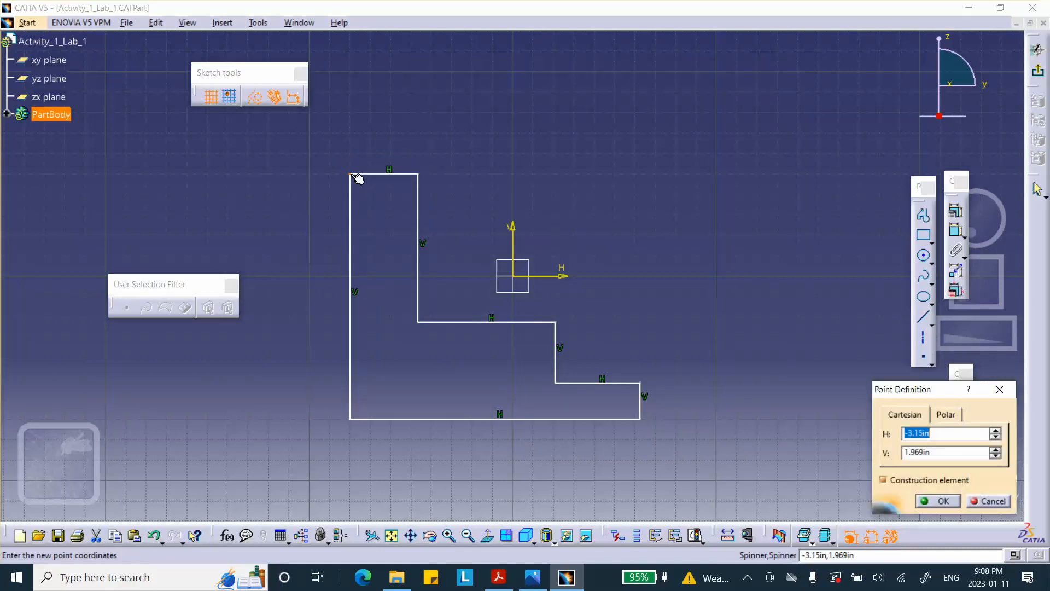
left_click(933, 499)
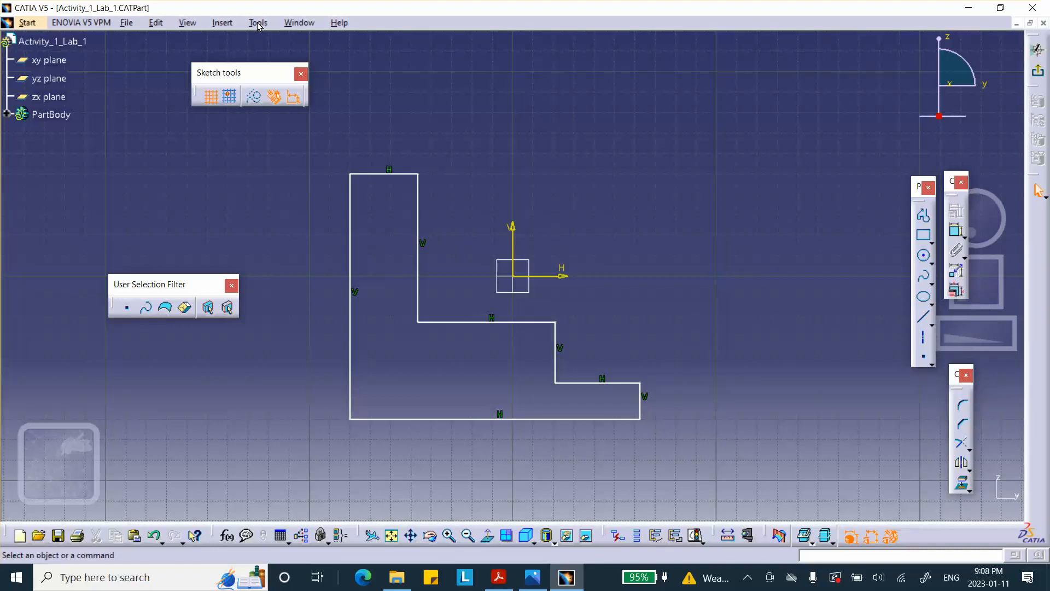
Check the length unit in the Parameters and Measure options and keep it at Inch (in).
left_click(258, 23)
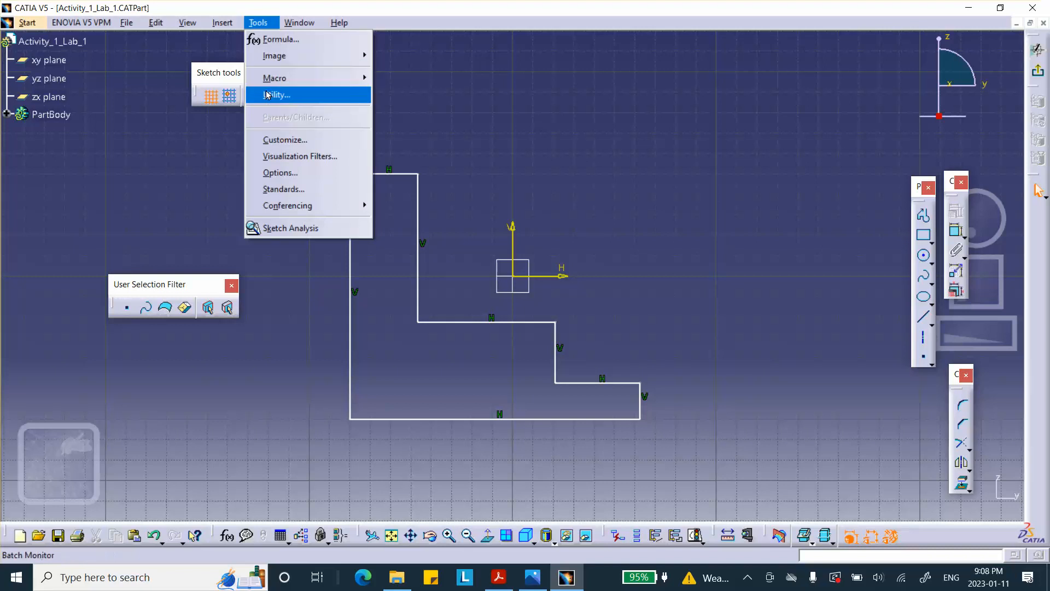
left_click(280, 172)
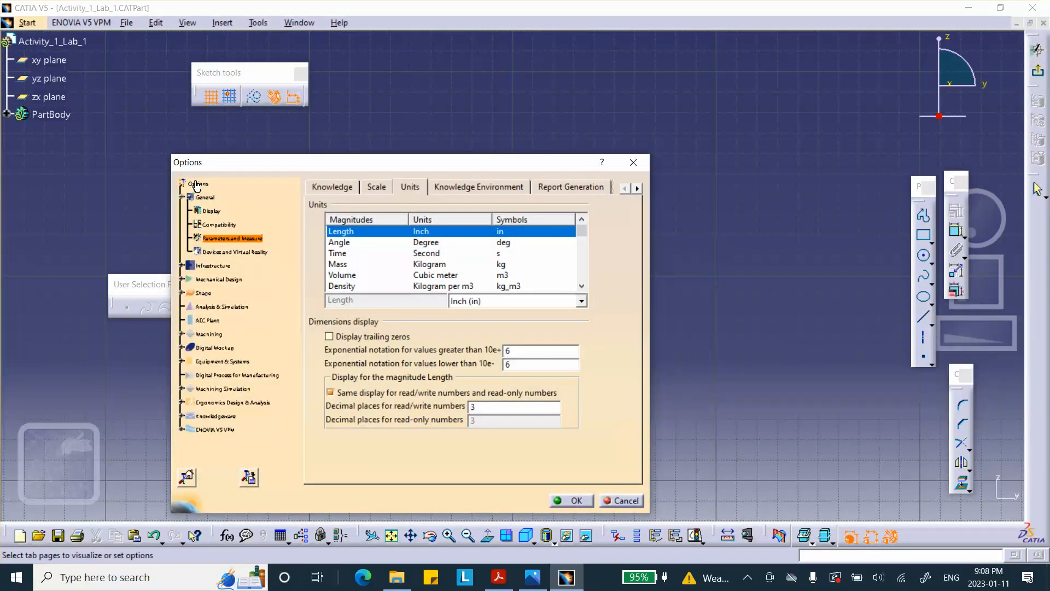
left_click(411, 188)
left_click(581, 305)
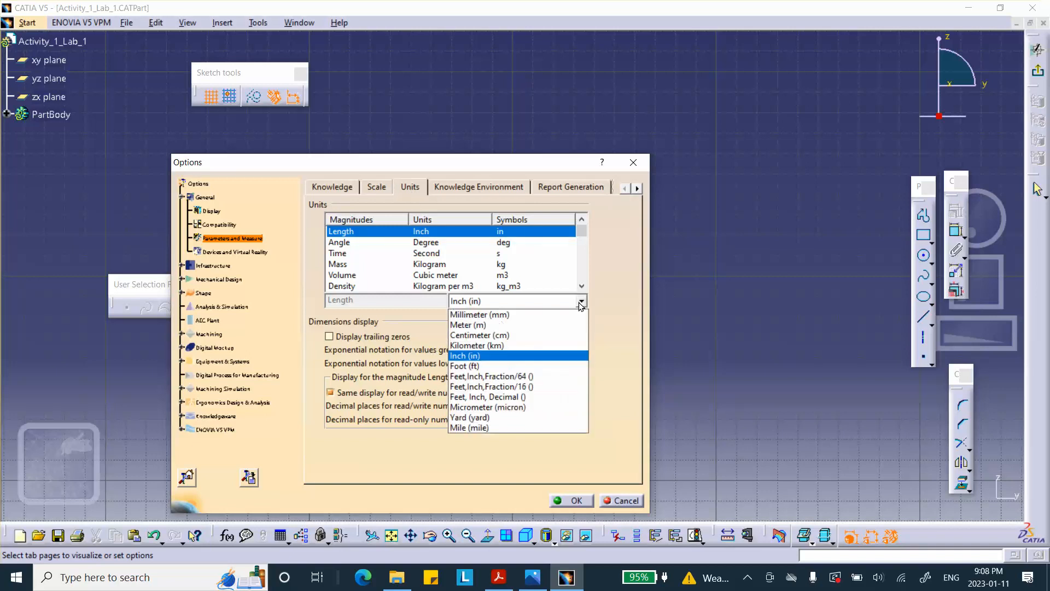
left_click(589, 490)
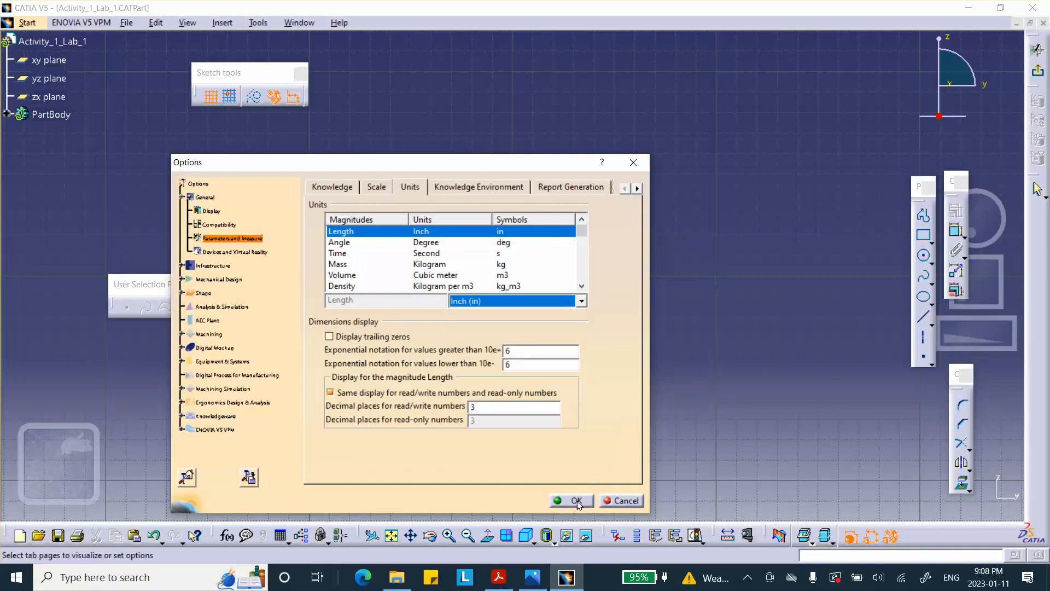
left_click(579, 501)
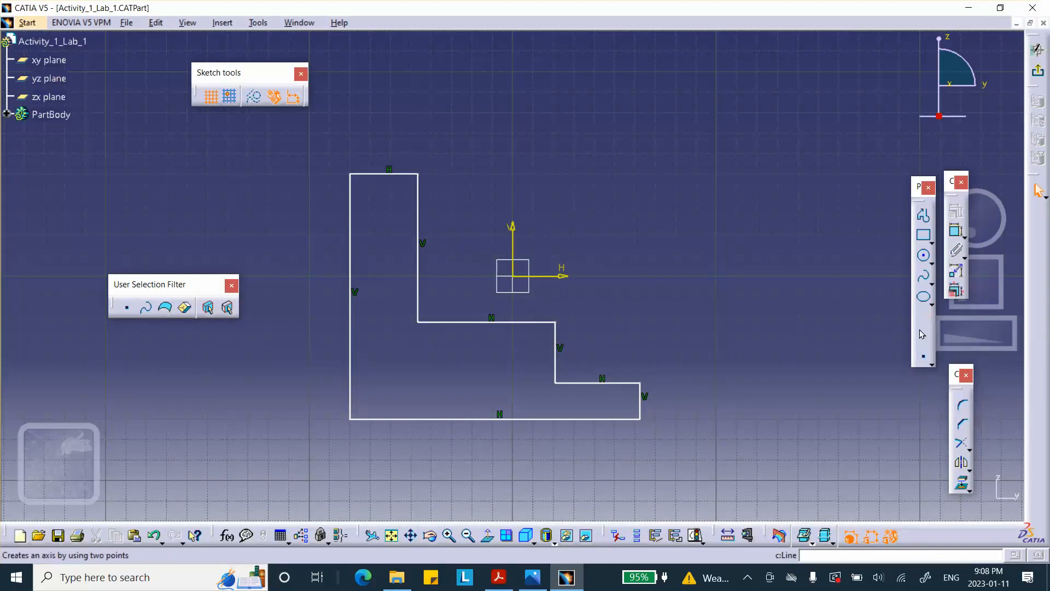
Dimension the length of the profile's tall back edge, placing the dimension outside the profile.
left_click(957, 234)
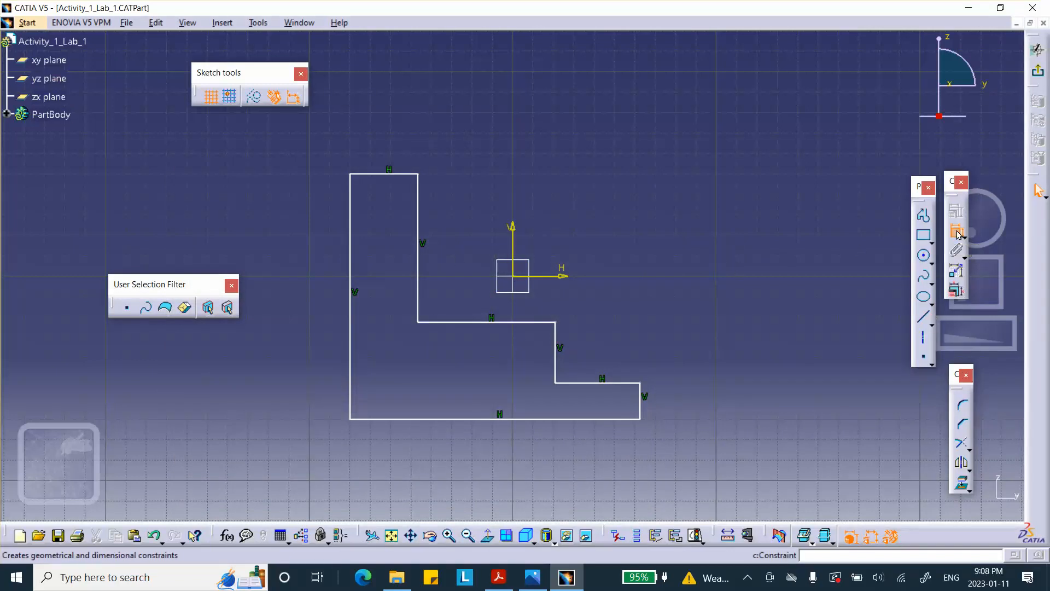
left_click(350, 279)
left_click(292, 275)
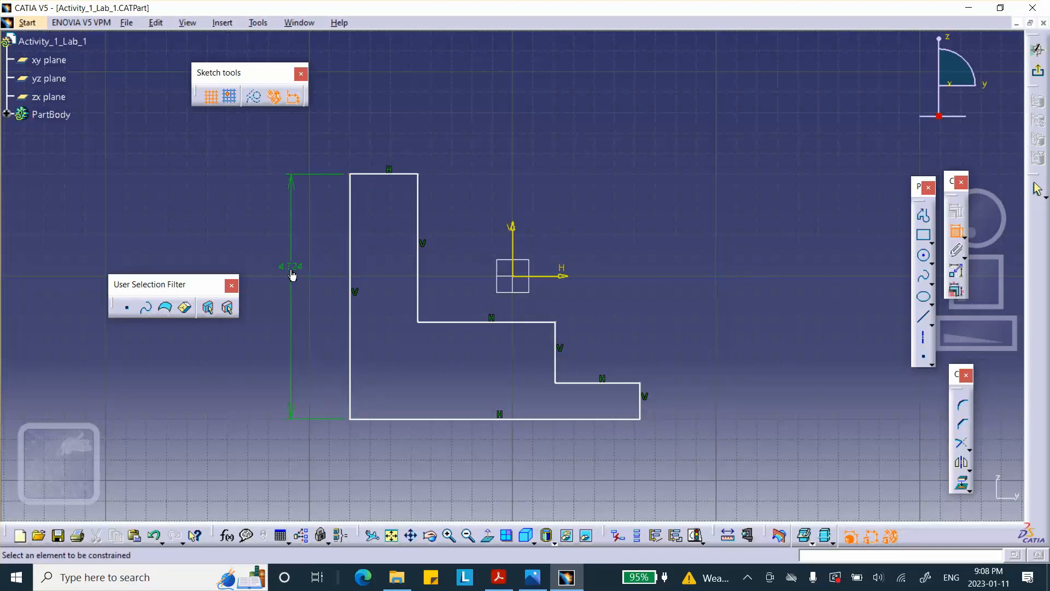
Try to set the tall back edge's length to 2 in and undo that change.
double_click(293, 275)
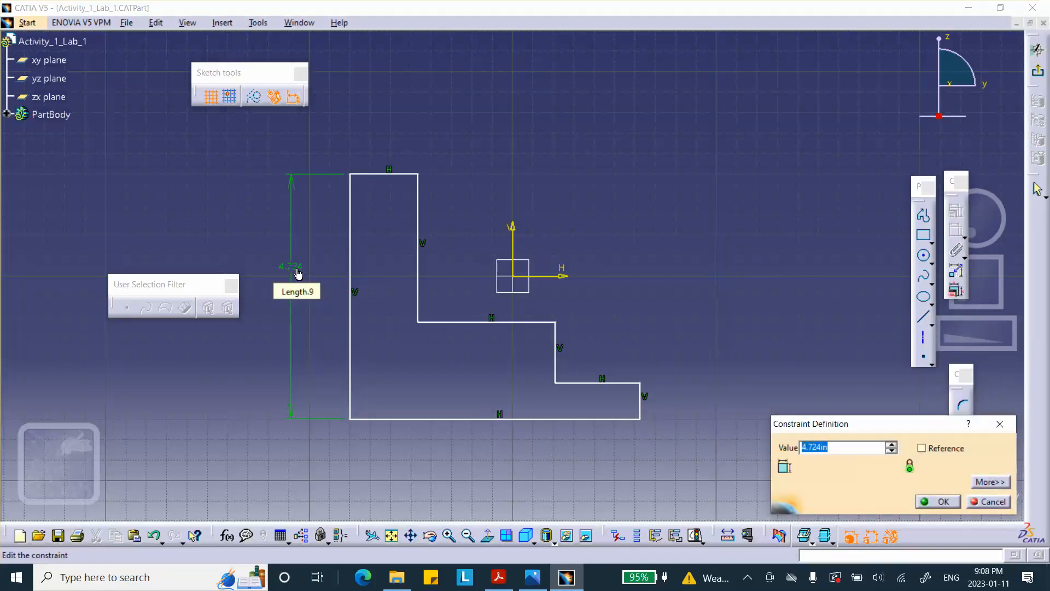
type("2")
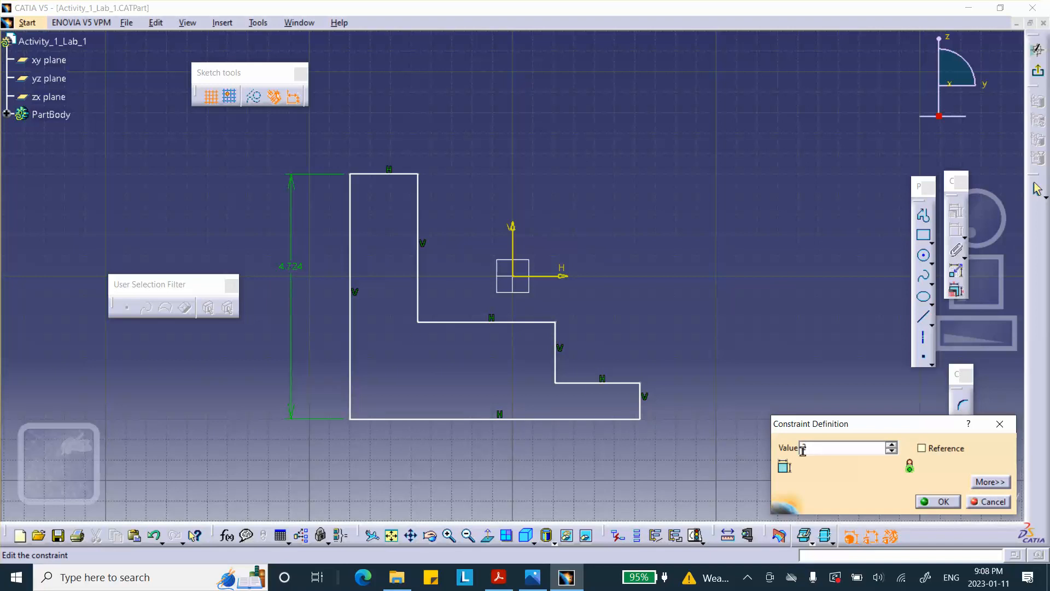
left_click(936, 502)
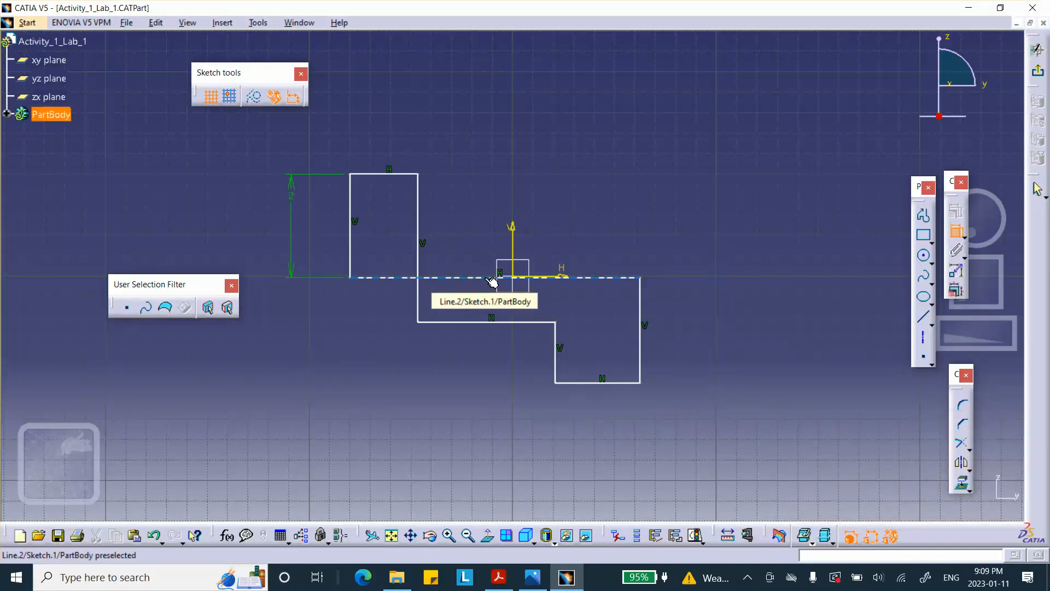
left_click(493, 322)
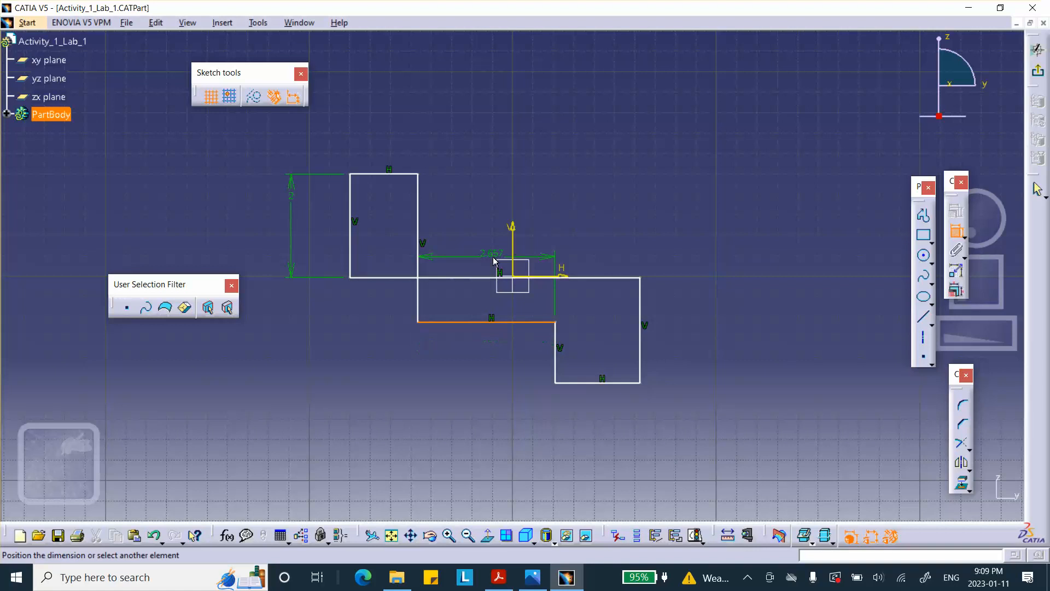
key("ctrl+z")
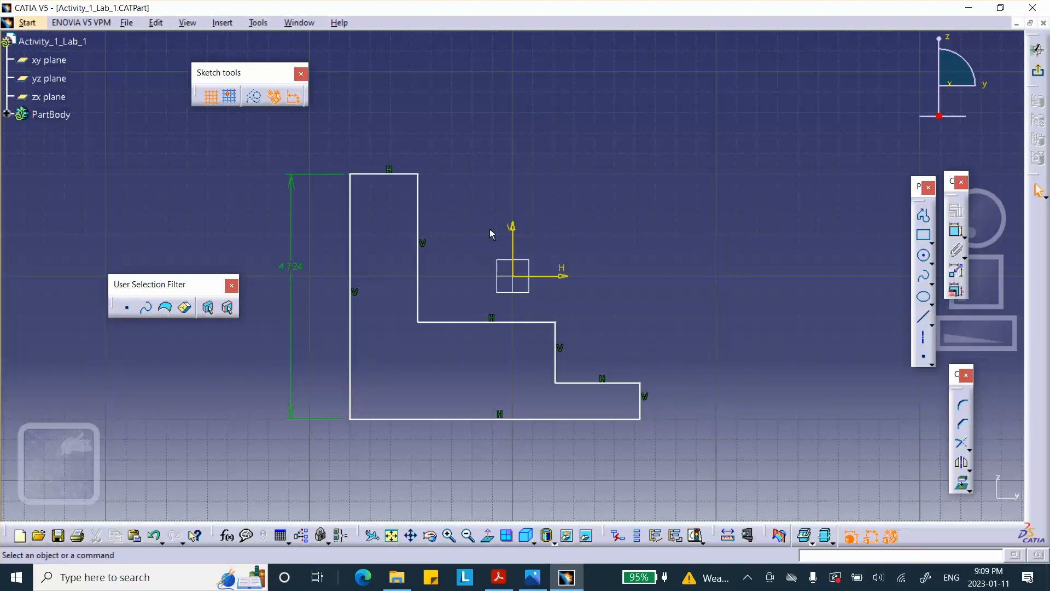
Dimension the upright wall above the upper tread and set its length to 1 in.
left_click(956, 231)
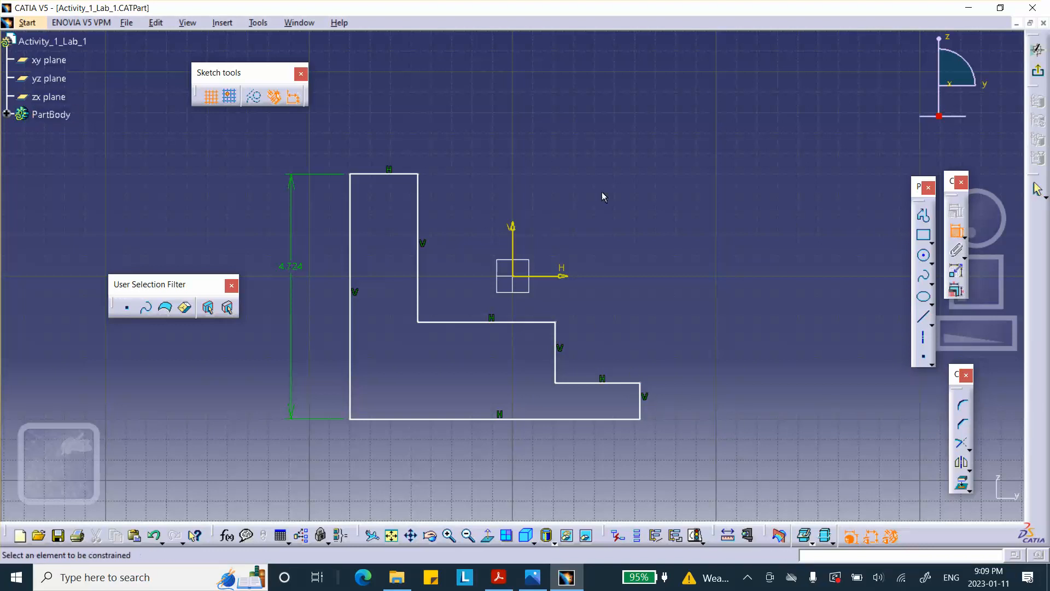
left_click(426, 227)
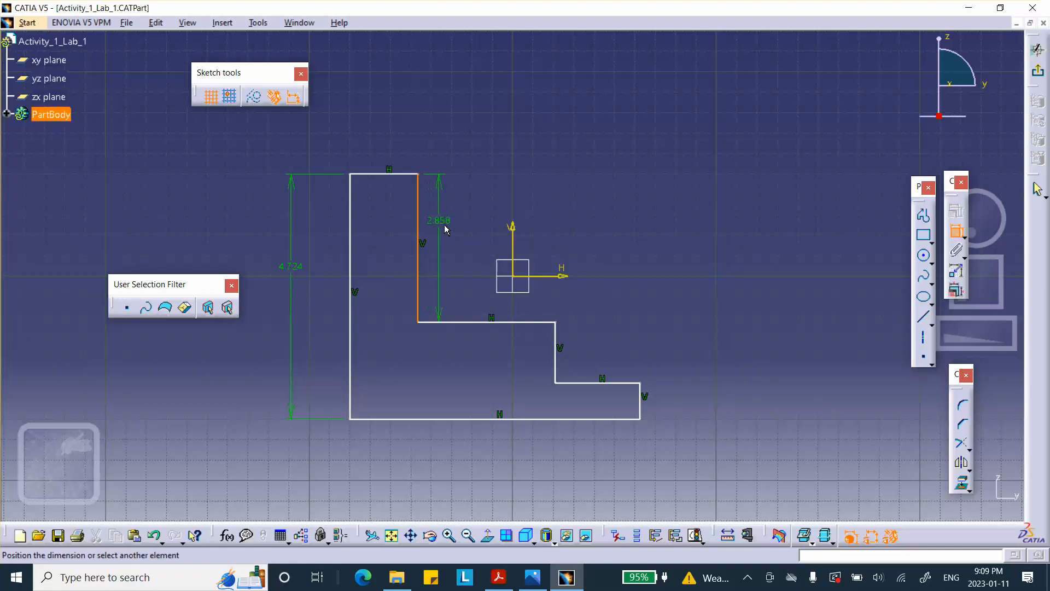
double_click(449, 225)
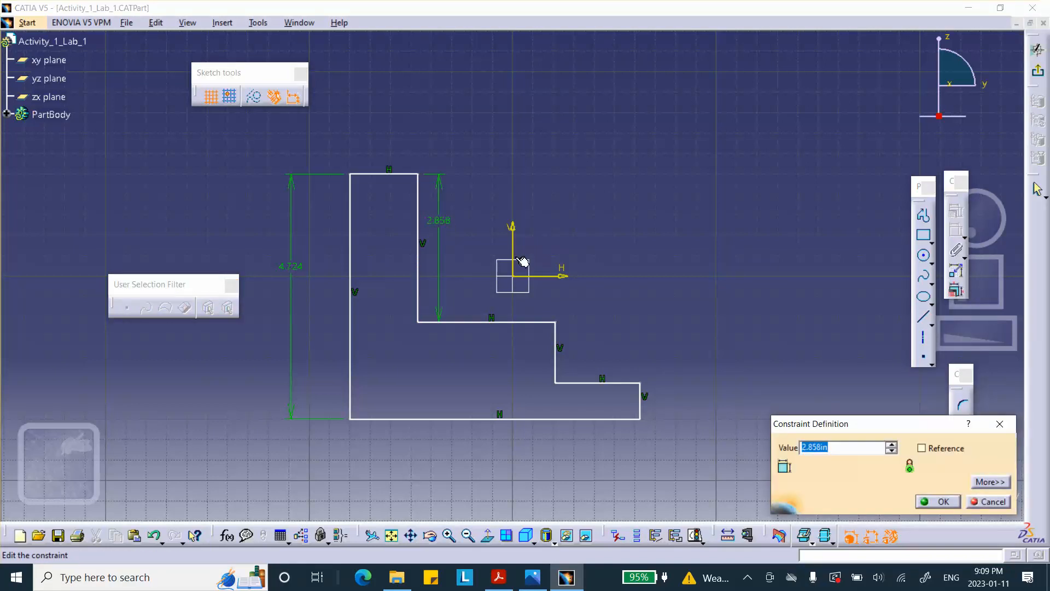
type("1")
left_click(937, 502)
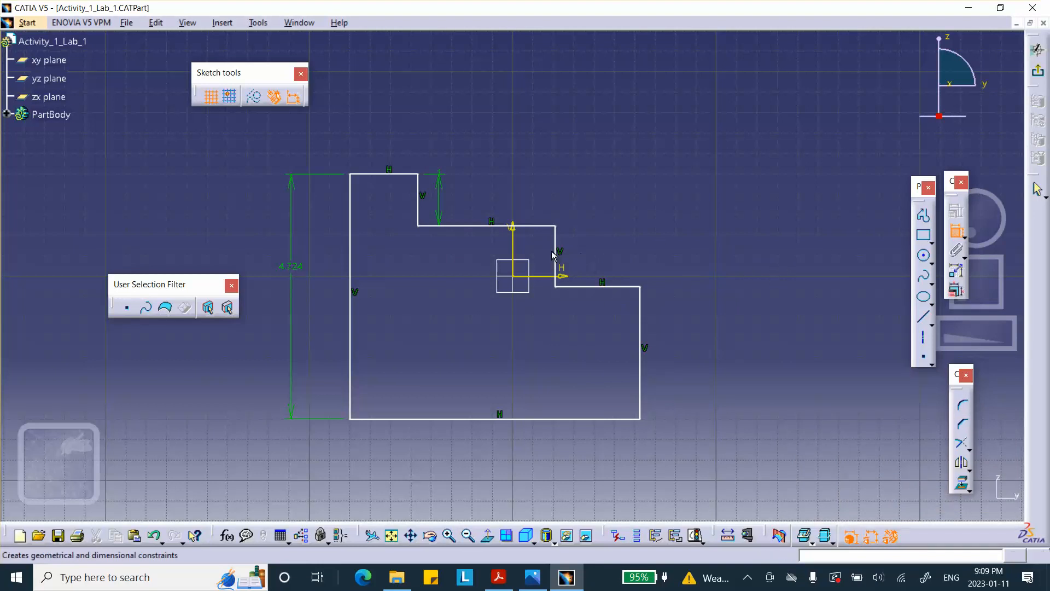
Dimension the riser between the two treads, first entering 2.5 in and correcting its length to 0.5 in.
left_click(555, 244)
left_click(583, 255)
double_click(583, 249)
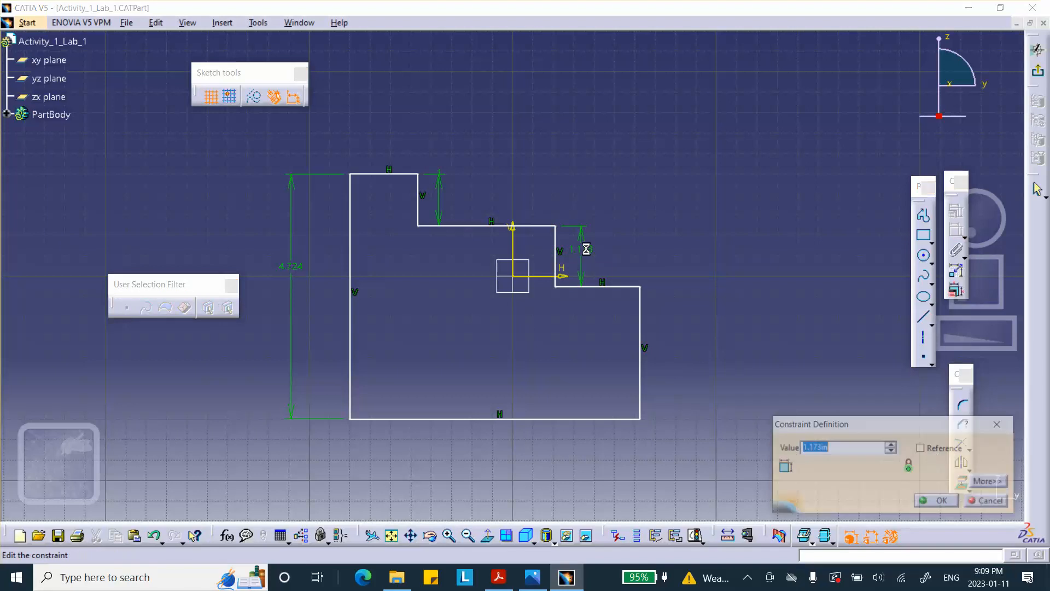
type("2.5")
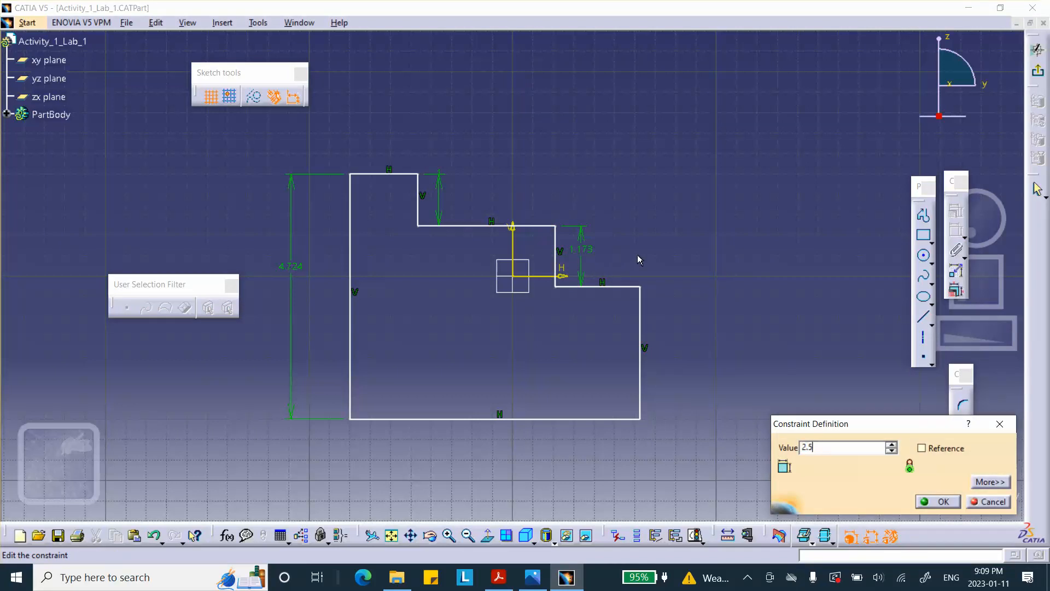
key("Return")
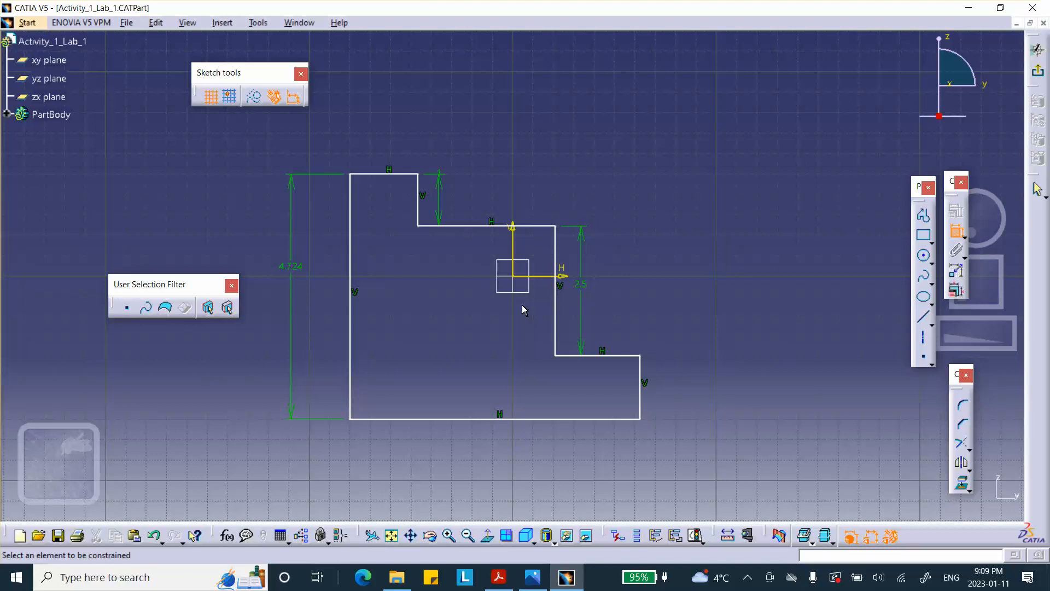
double_click(579, 285)
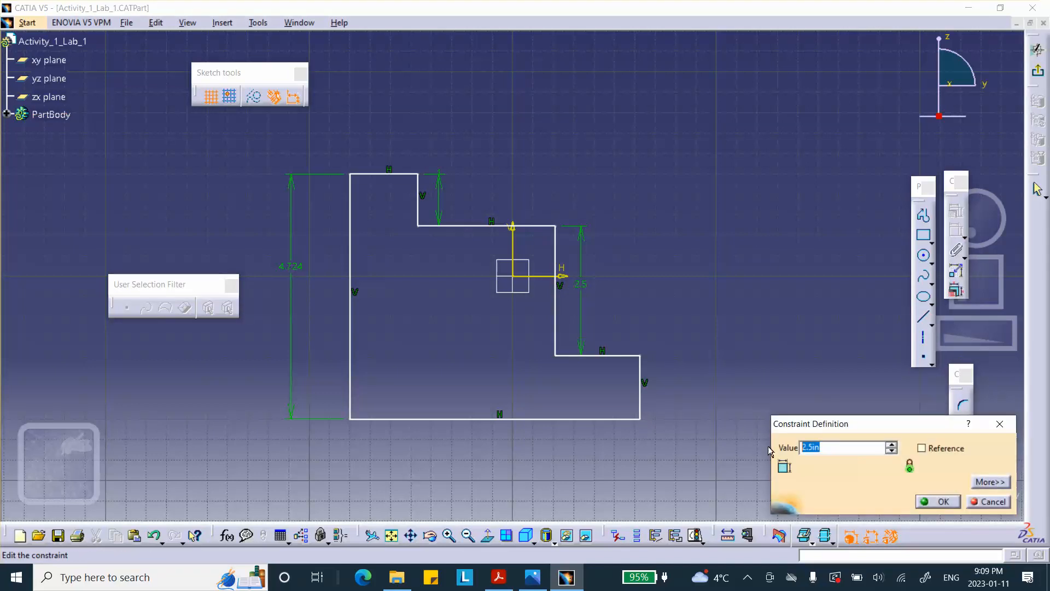
type("0.5")
key("Return")
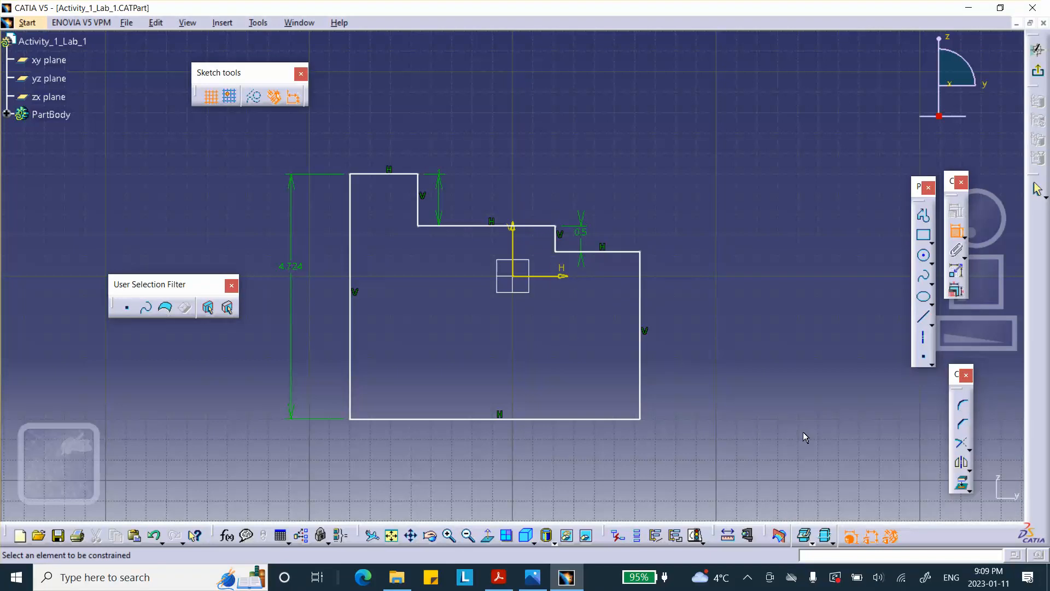
Set the length of the profile's tall back edge to 2 in.
double_click(296, 274)
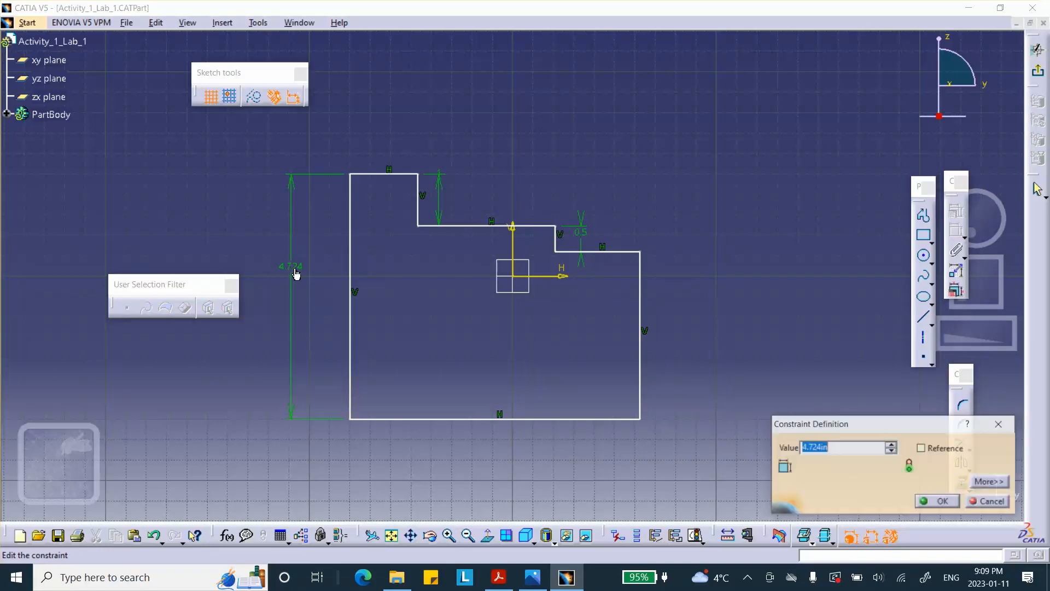
type("2")
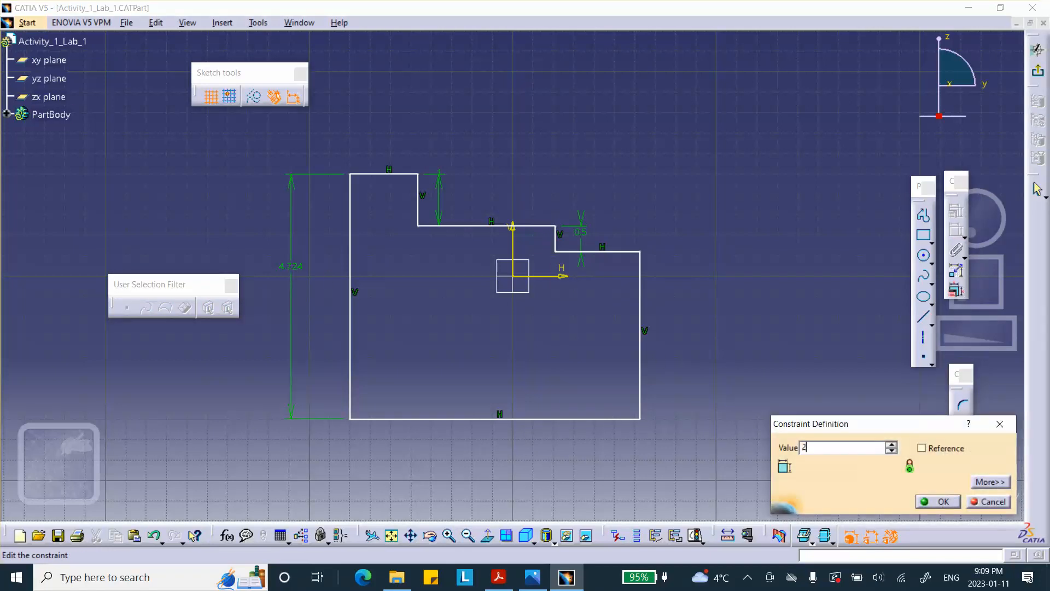
key("Return")
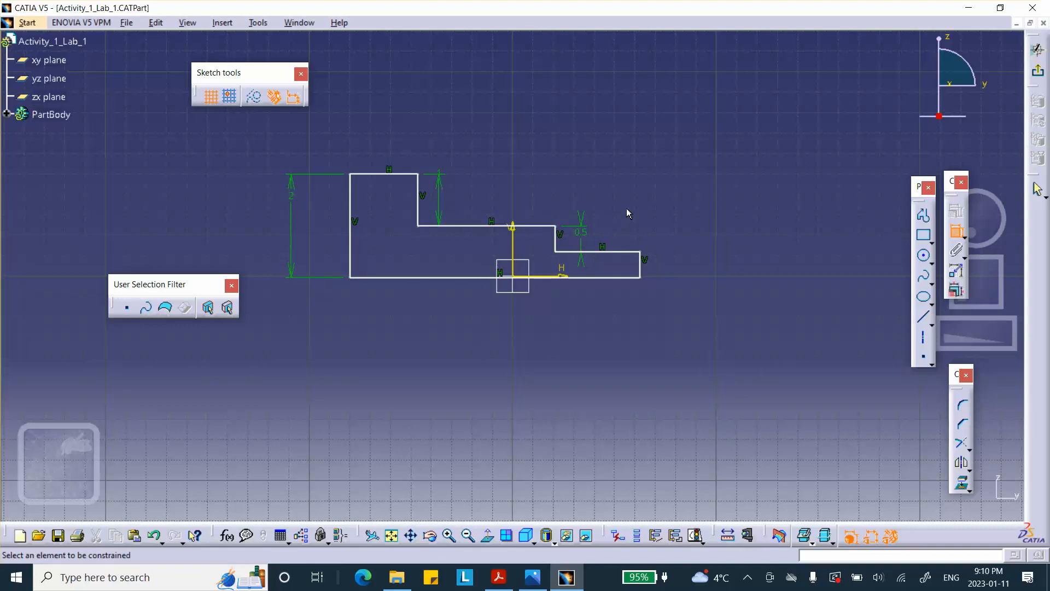
Dimension the profile's bottom edge and set its length to 3 in.
mouse_move(625, 200)
middle_mouse_down()
mouse_move(629, 213)
mouse_move(618, 219)
middle_mouse_up()
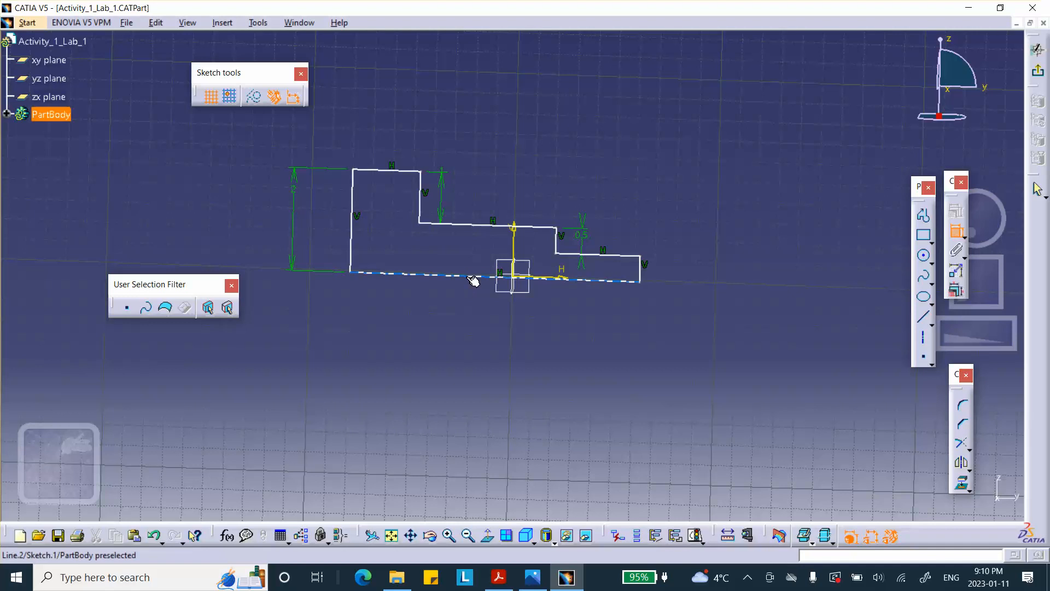
left_click(418, 274)
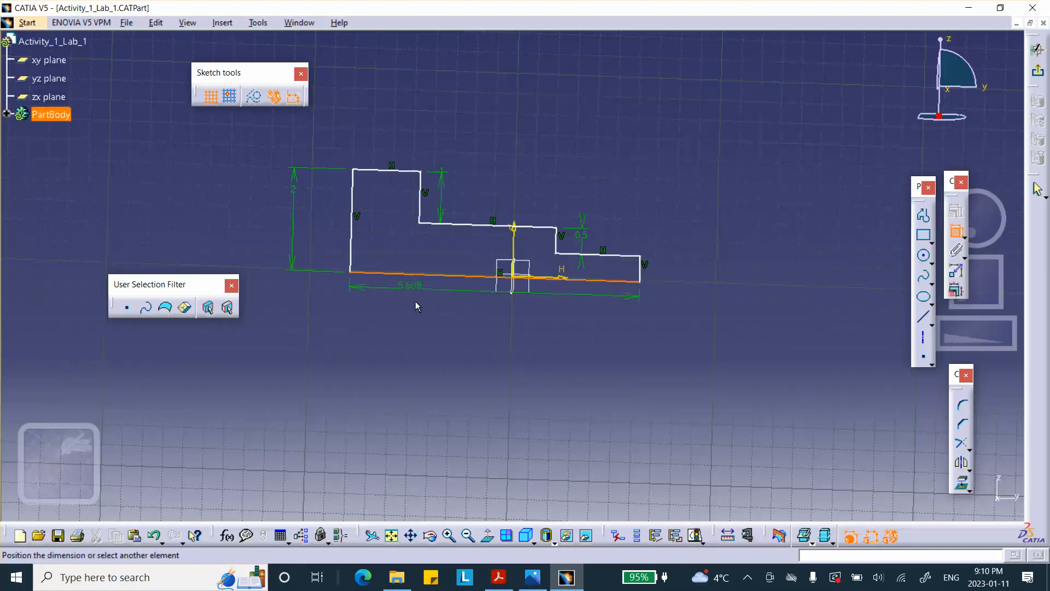
left_click(427, 326)
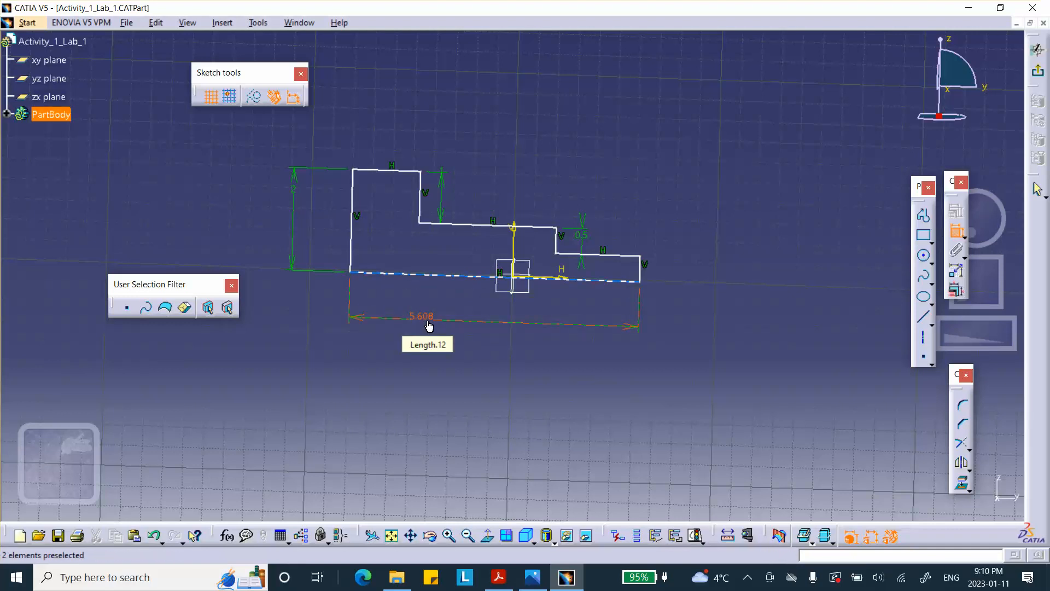
double_click(429, 327)
type("3")
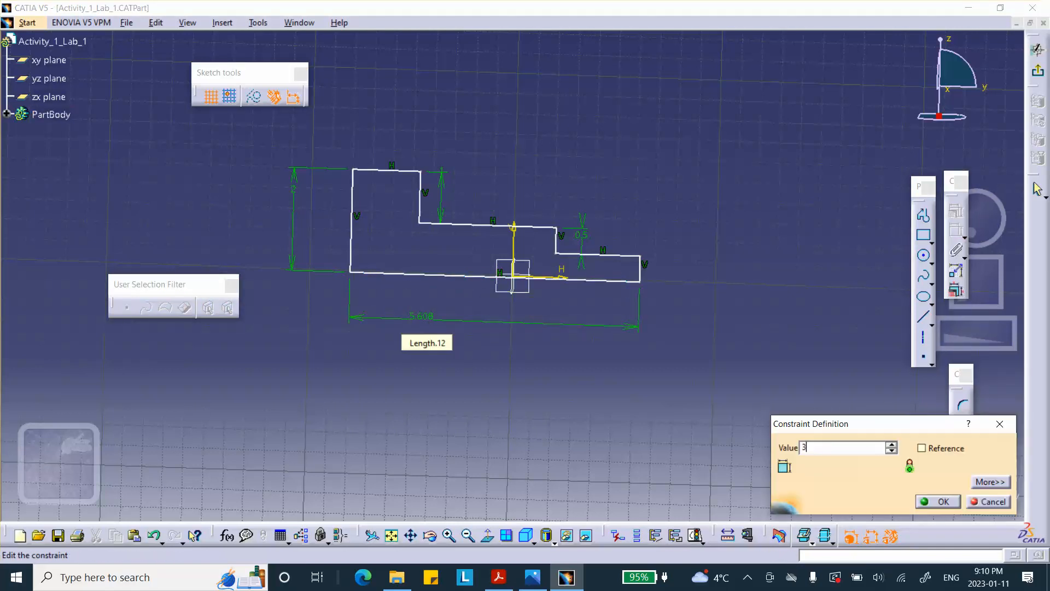
key("Return")
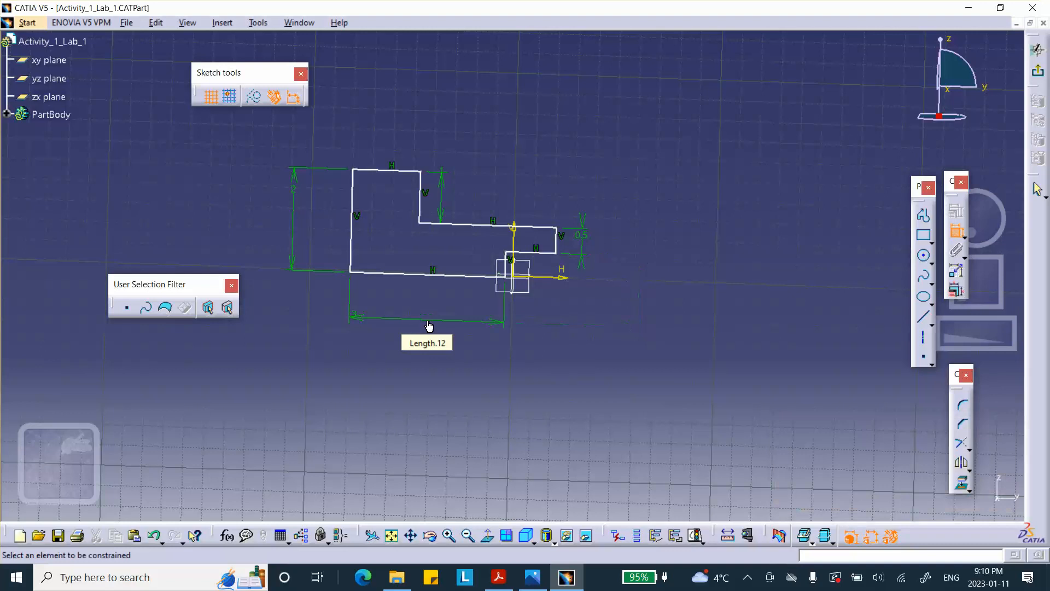
Try to add a second length dimension to the 0.5 in riser and remove the duplicate.
left_click(555, 239)
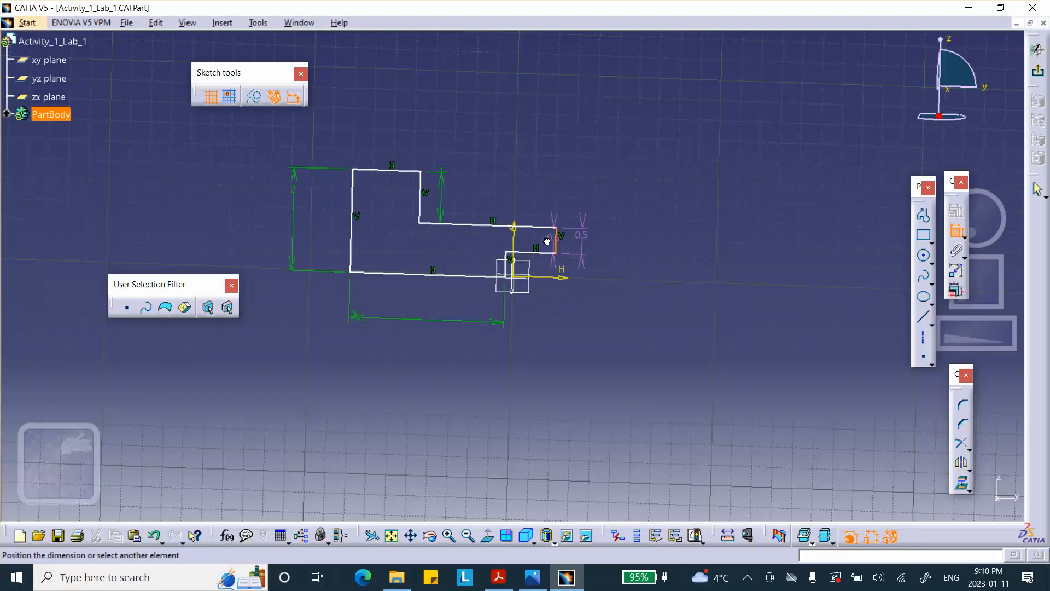
left_click(546, 241)
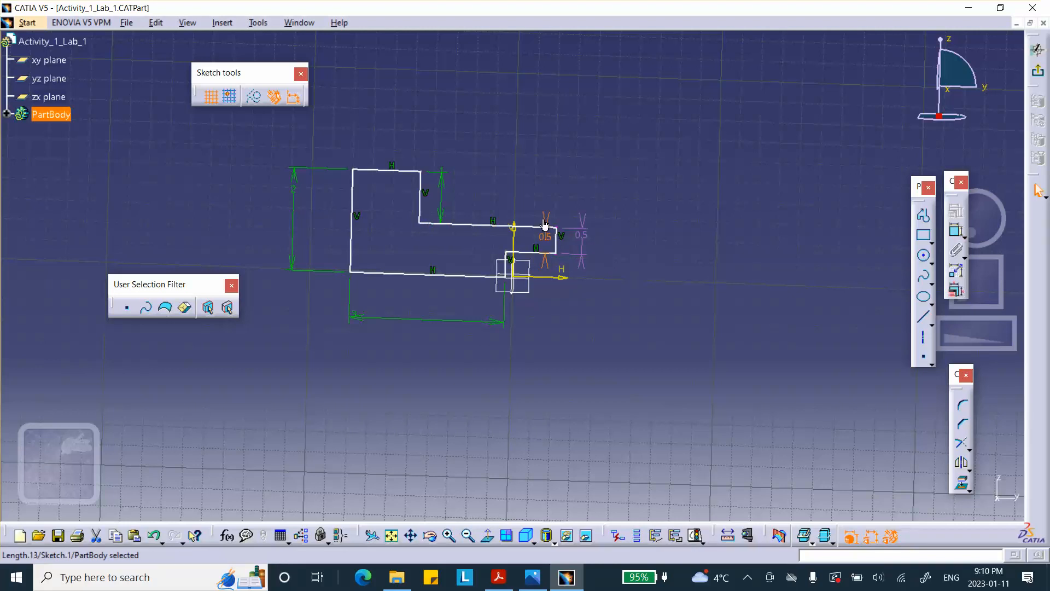
left_click(546, 223)
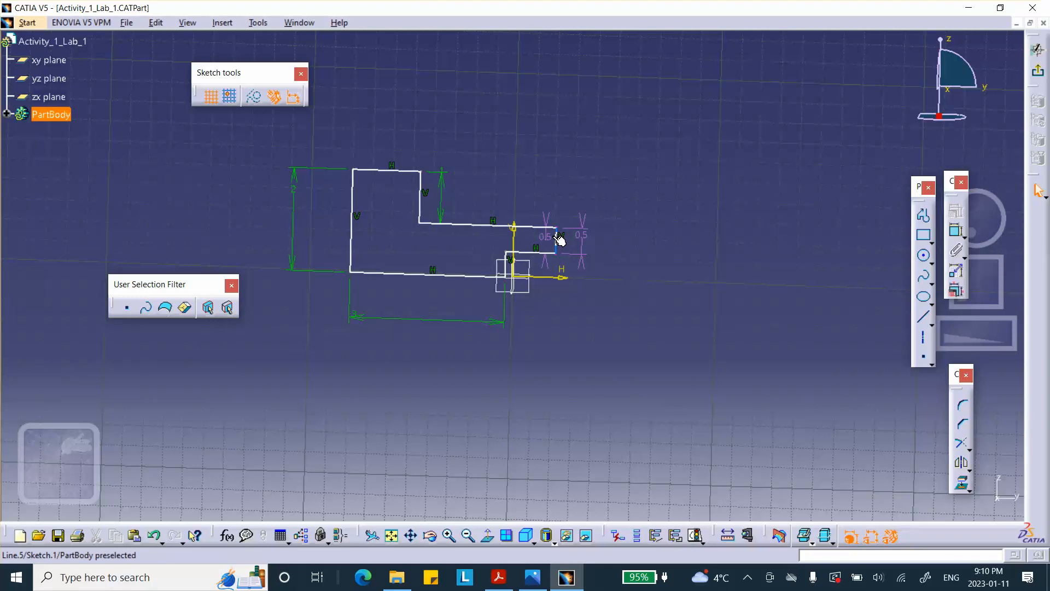
left_click(545, 226)
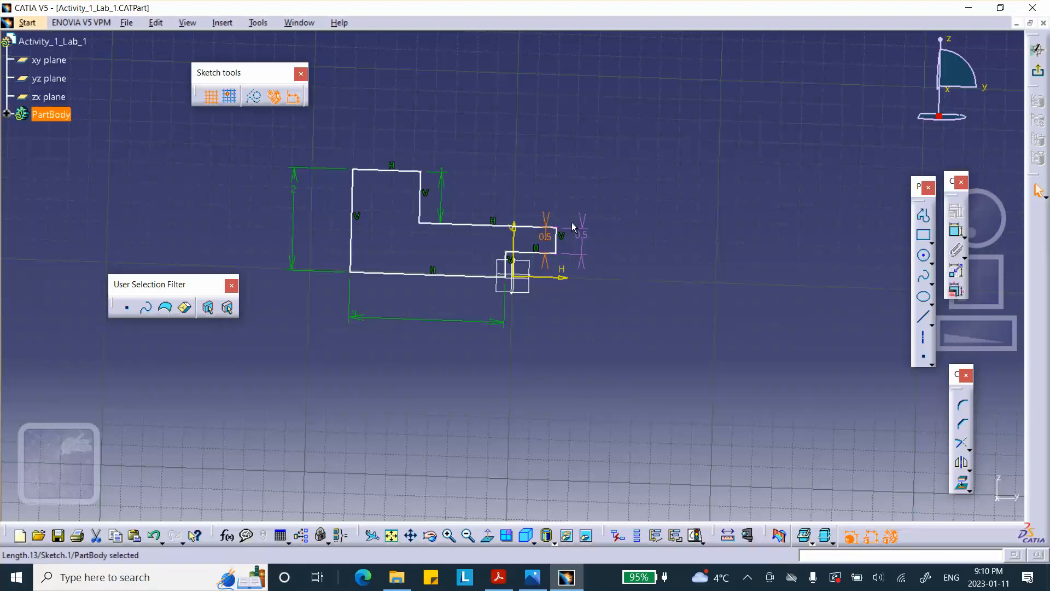
left_click_drag(572, 226, 574, 228)
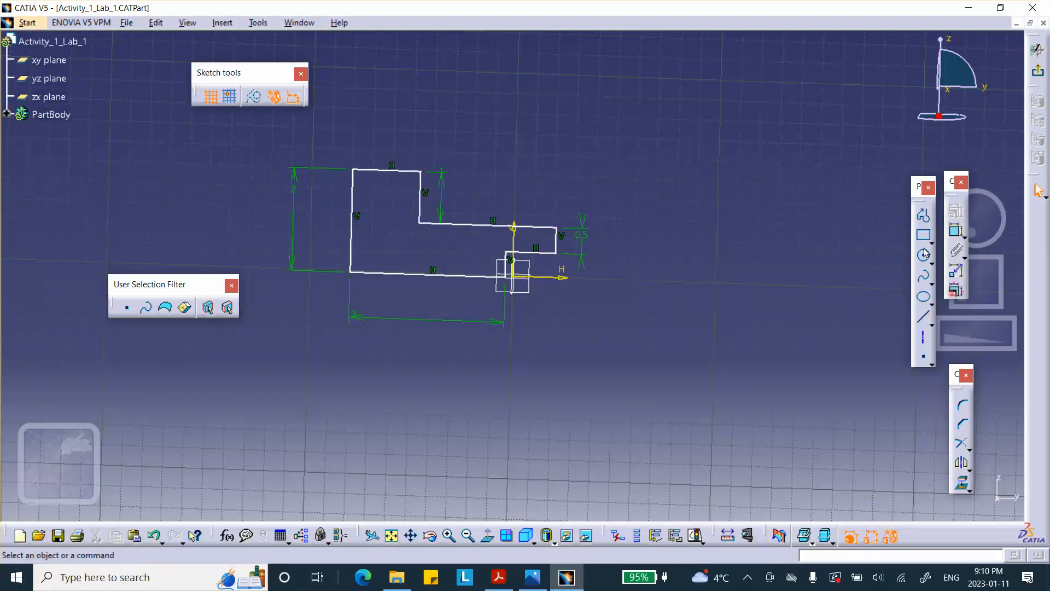
Move the 0.5 in riser back toward the upright wall so the lower tread ends at the base's end edge.
left_click_drag(557, 243, 453, 241)
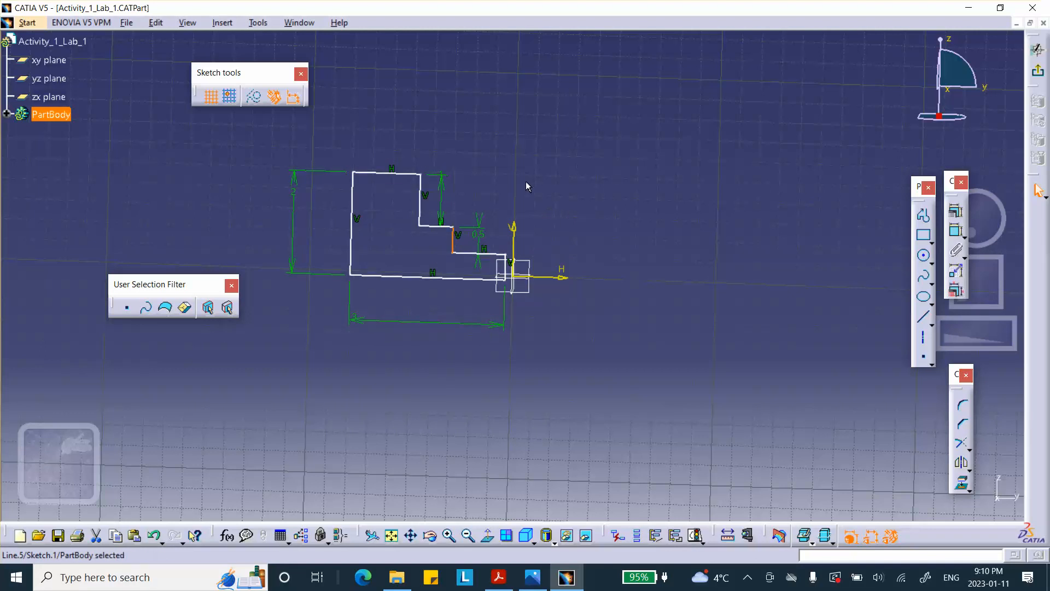
Dimension the lower tread's horizontal edge in the step profile and set its length to 1 in.
middle_click_drag(527, 186, 550, 207)
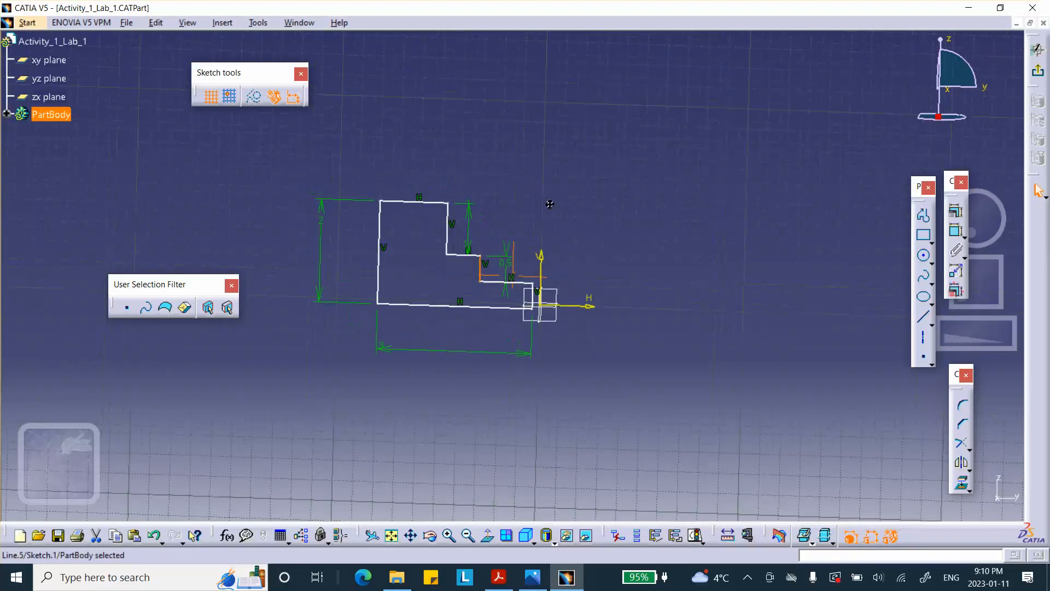
left_click(487, 538)
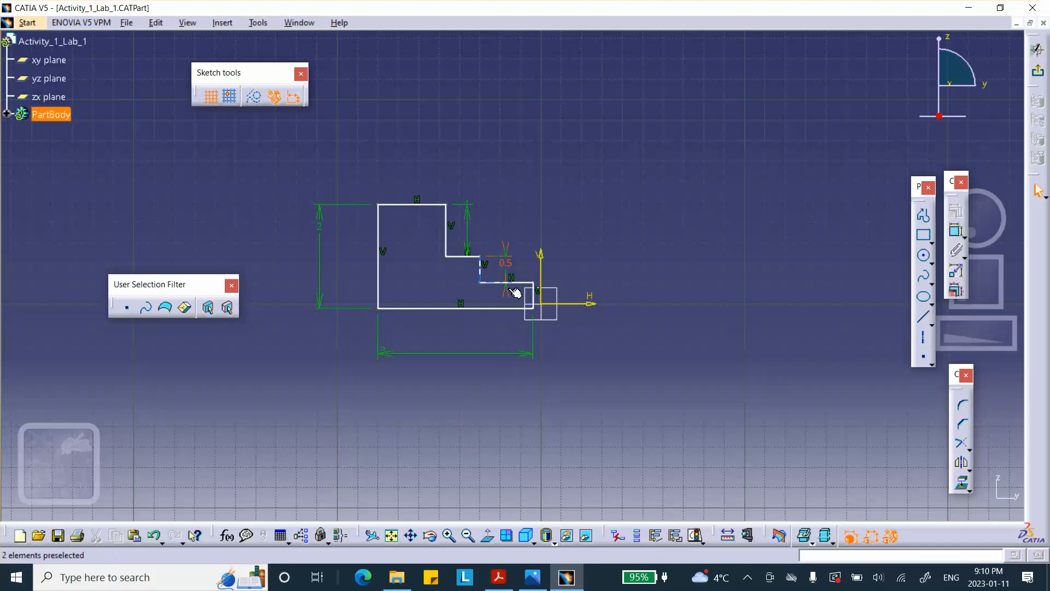
left_click(956, 230)
left_click(498, 282)
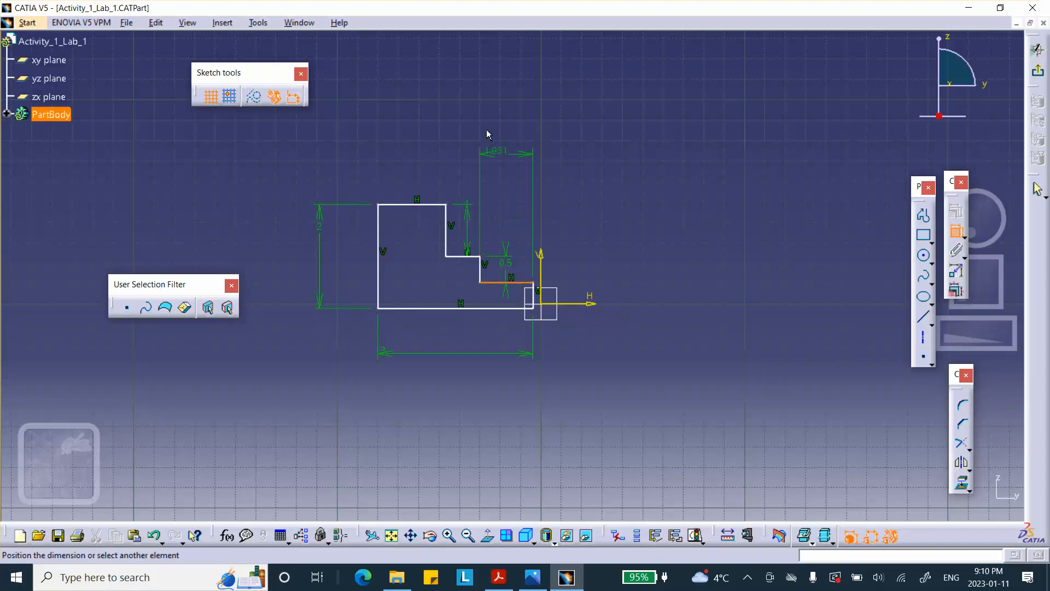
left_click(511, 113)
double_click(512, 109)
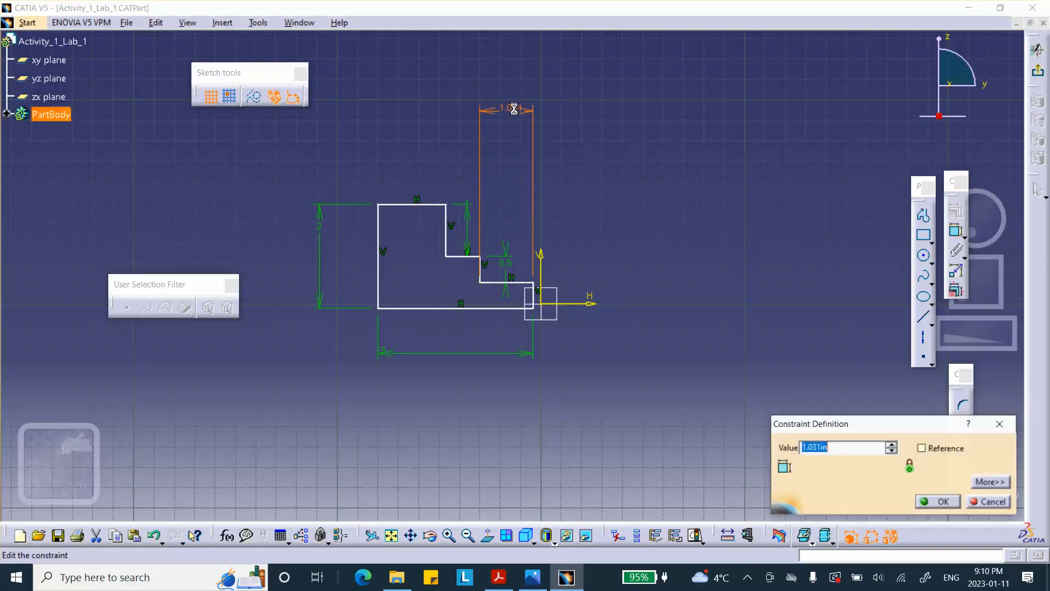
type("1")
left_click(937, 501)
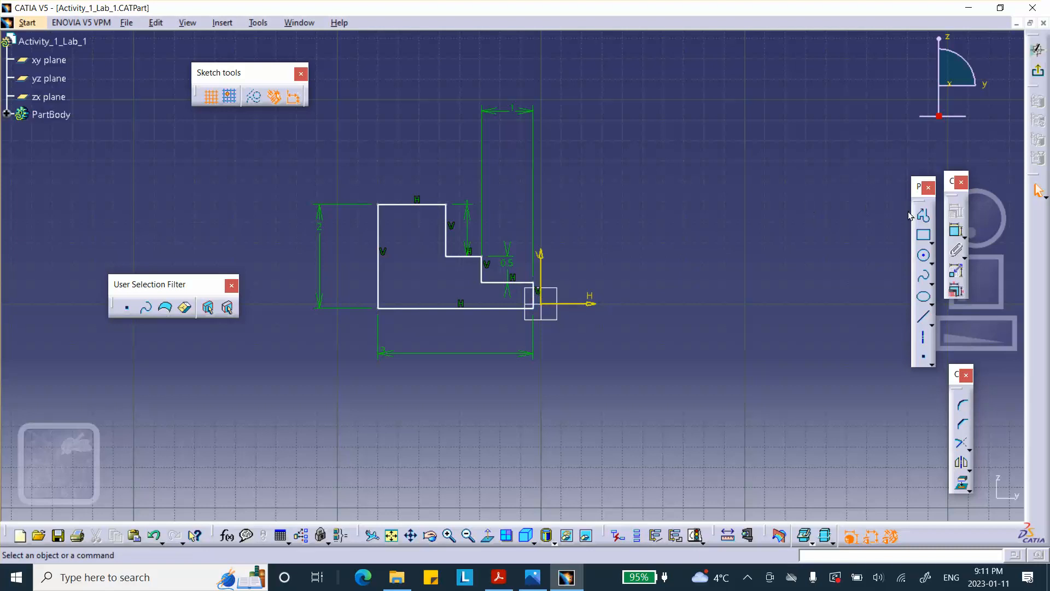
Dimension the horizontal distance from the upright wall's front edge to the base's end edge as 2.25 in and exit the sketch.
left_click(956, 230)
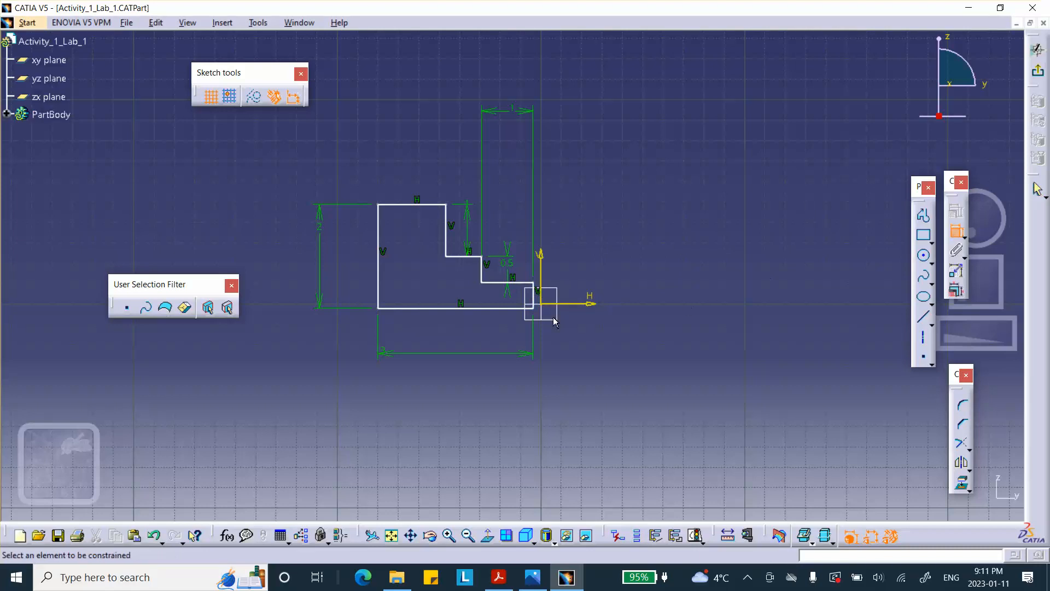
left_click(446, 256)
left_click(535, 294)
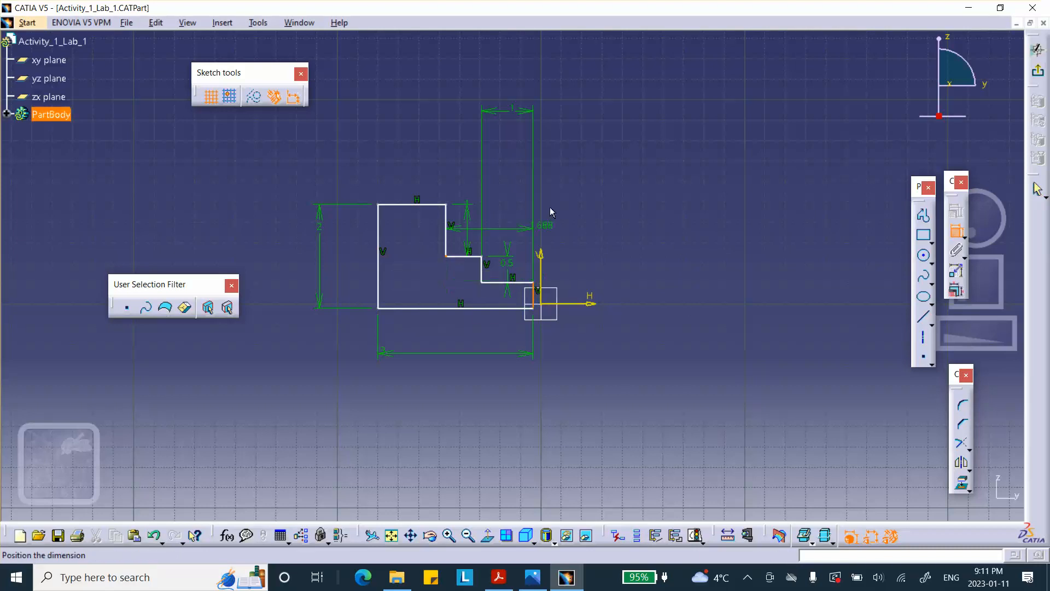
left_click(488, 86)
double_click(489, 80)
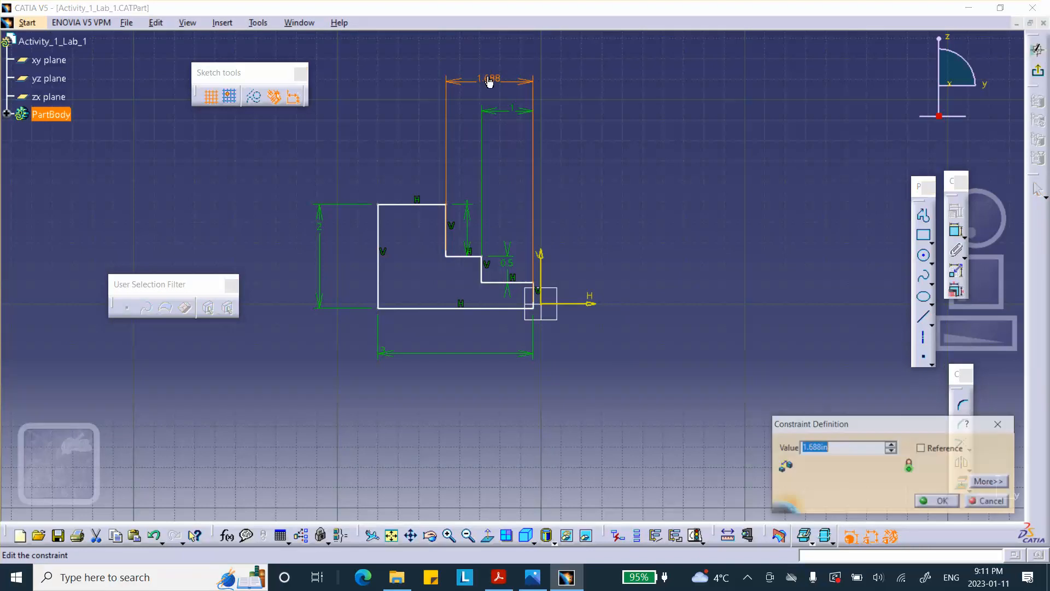
type("2.25")
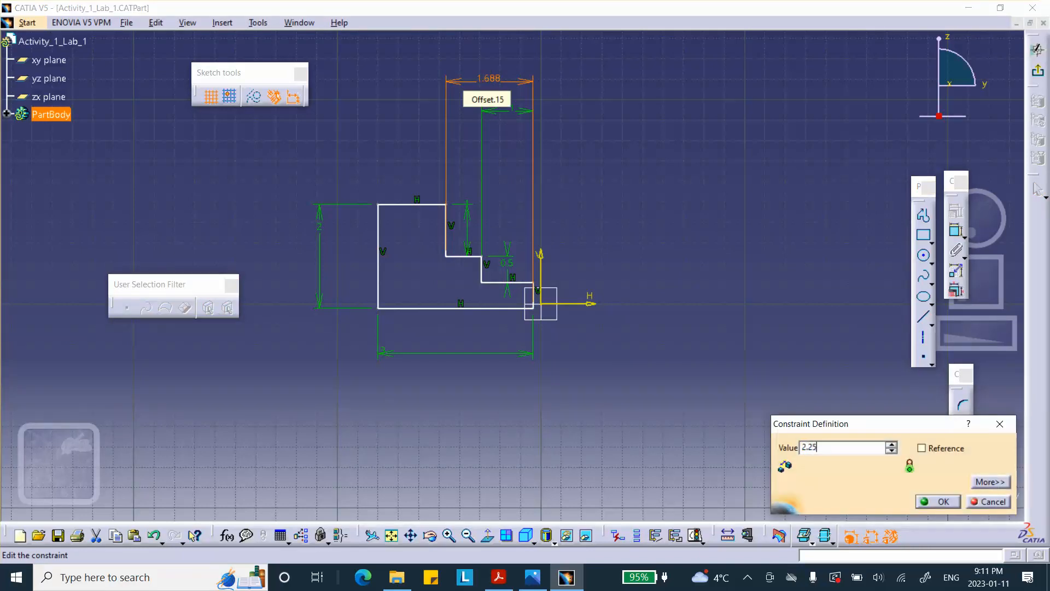
key("Return")
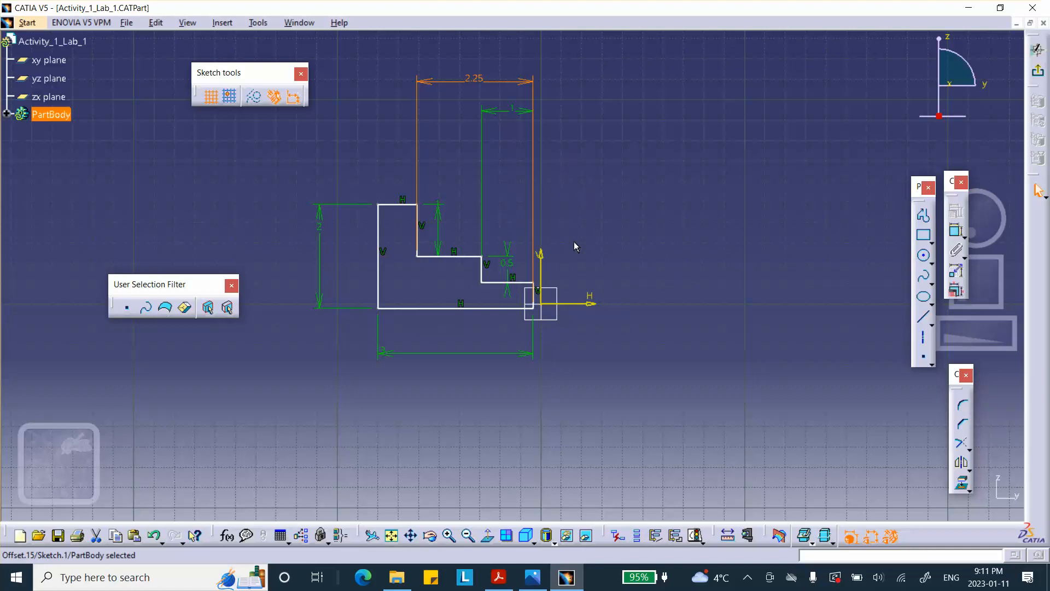
left_click(1037, 50)
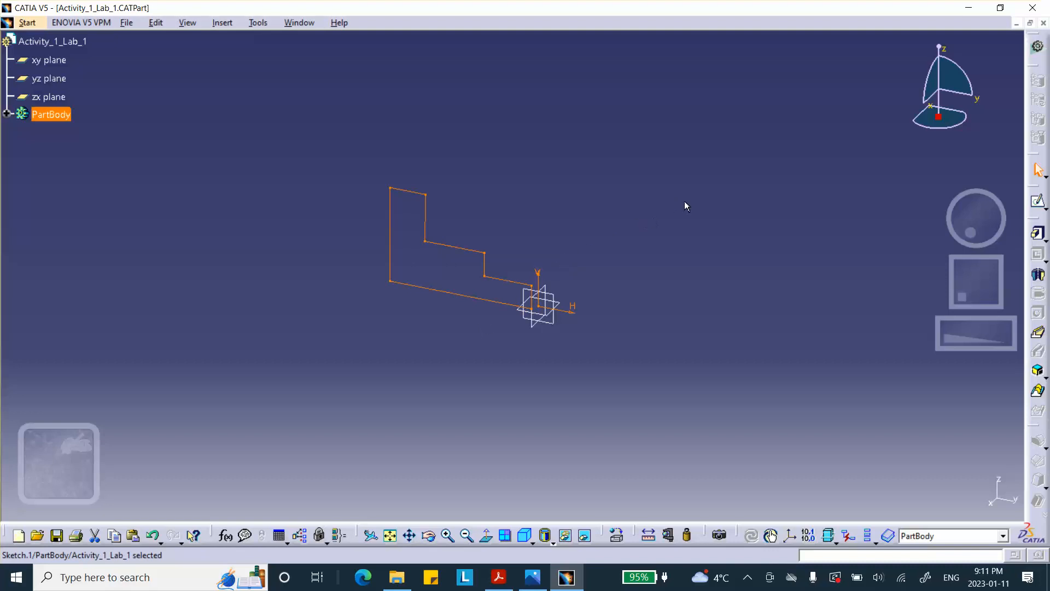
Pad the stepped profile sketch to a length of 2.25 in.
mouse_move(1036, 228)
left_mouse_down()
mouse_move(821, 175)
mouse_move(823, 138)
left_mouse_up()
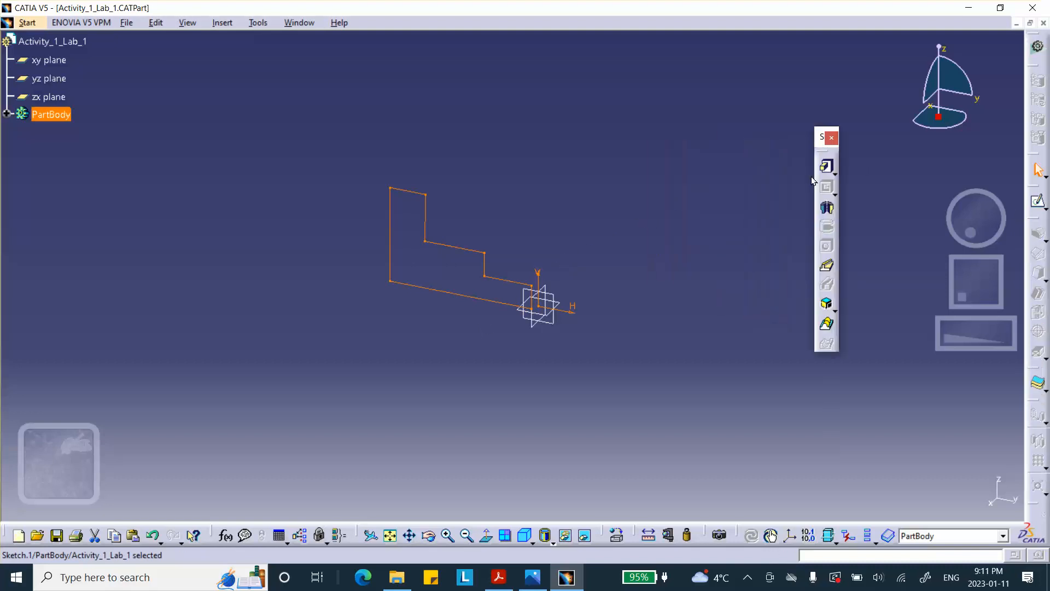
left_click(828, 169)
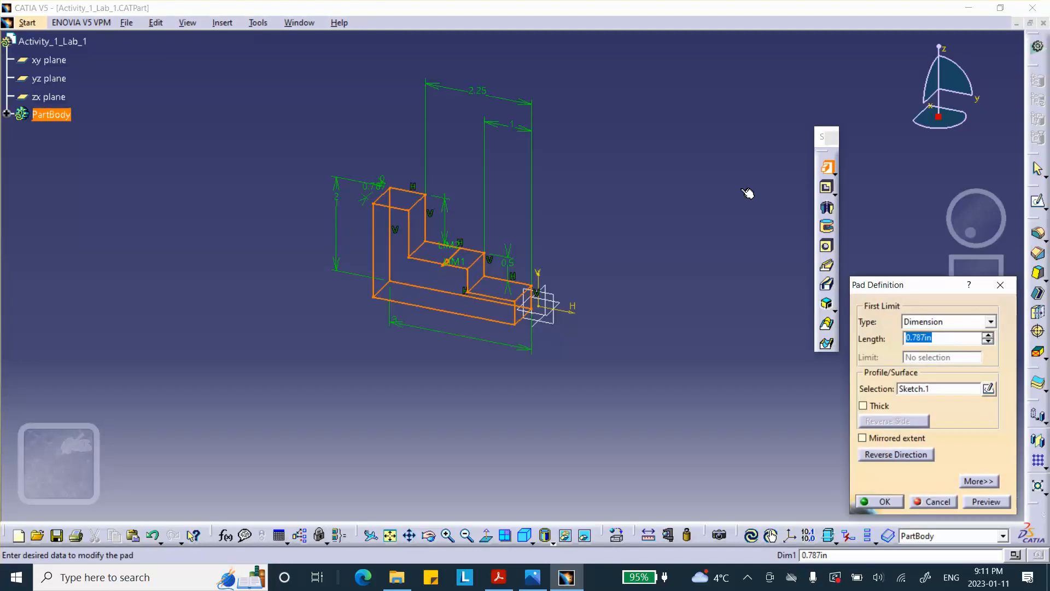
type("2.25")
left_click(885, 502)
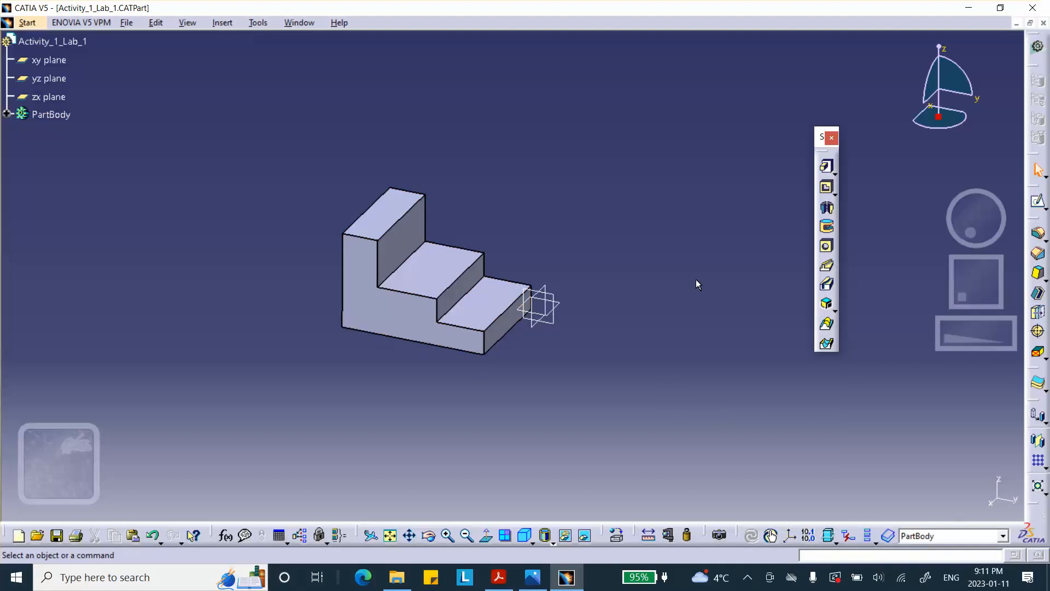
Sketch a rectangle on the upright wall's front face, extending above the wall's top edge, and exit the sketch.
left_click(408, 232)
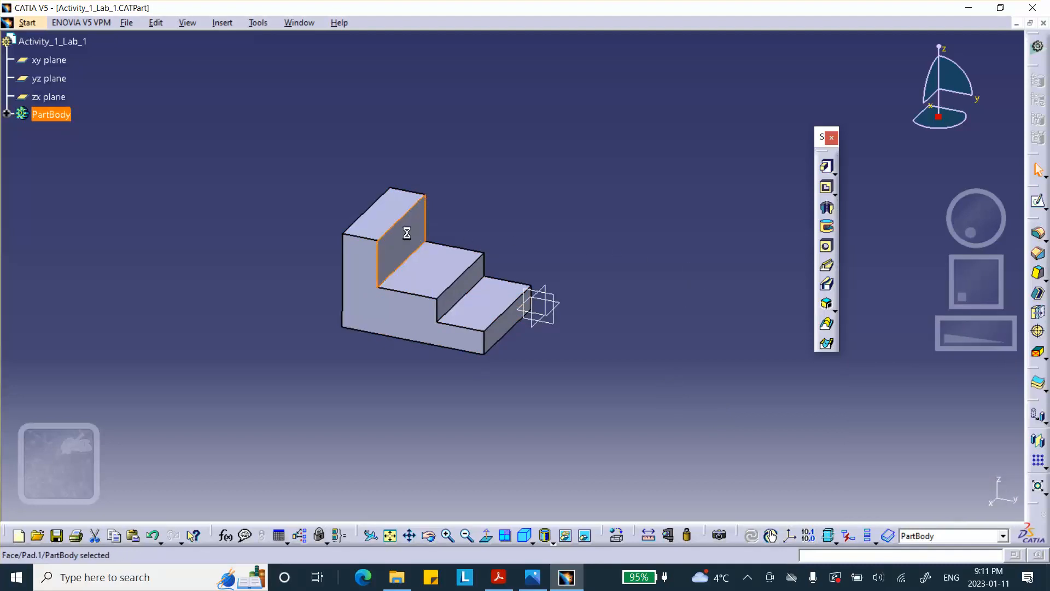
left_click(1037, 204)
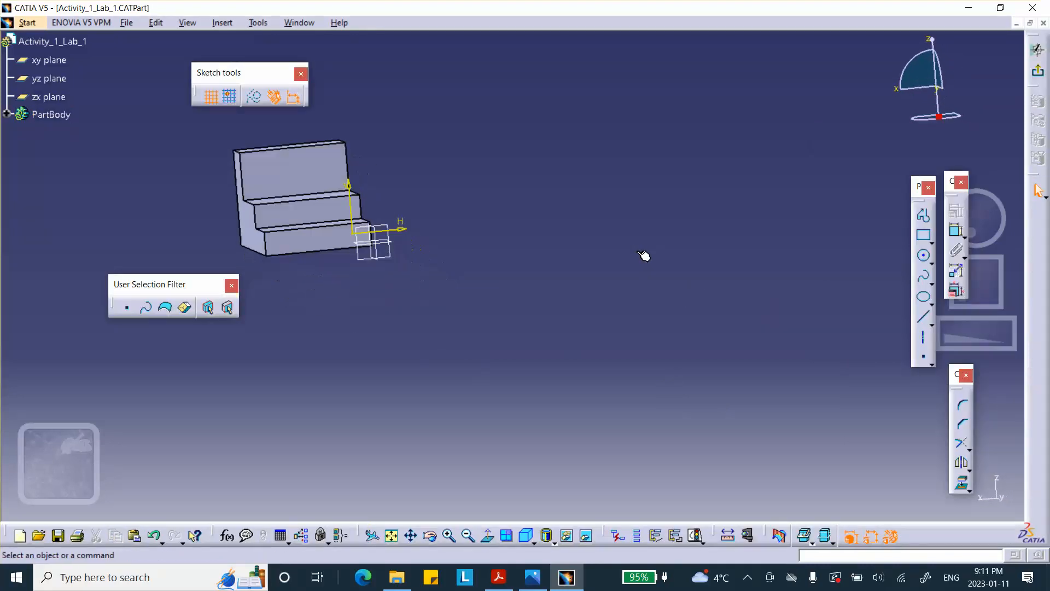
mouse_move(614, 251)
middle_mouse_down()
mouse_move(681, 267)
mouse_move(679, 233)
middle_mouse_up()
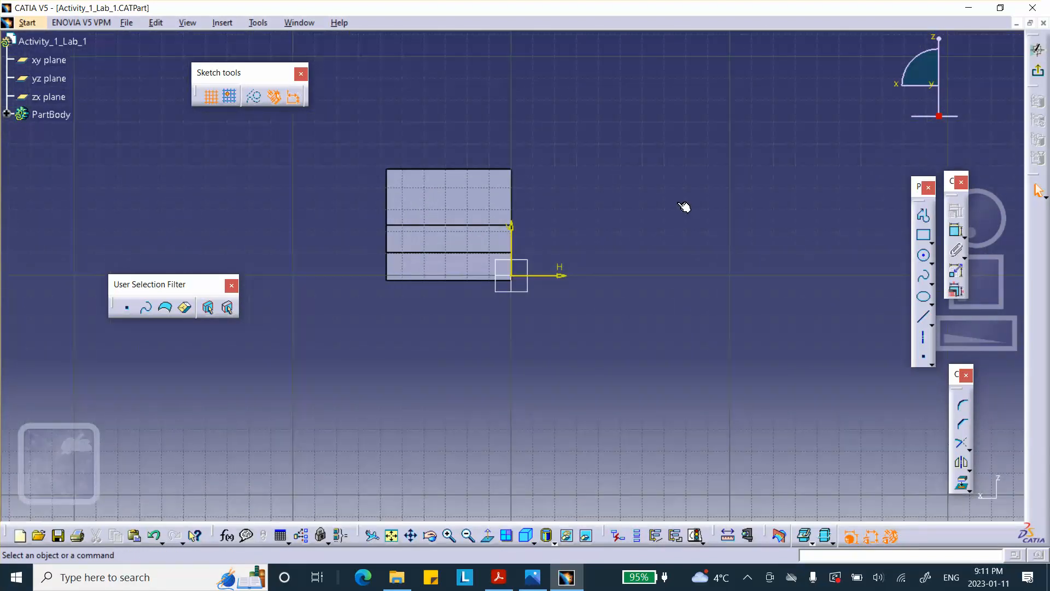
middle_click_drag(685, 206, 712, 248)
left_click(923, 236)
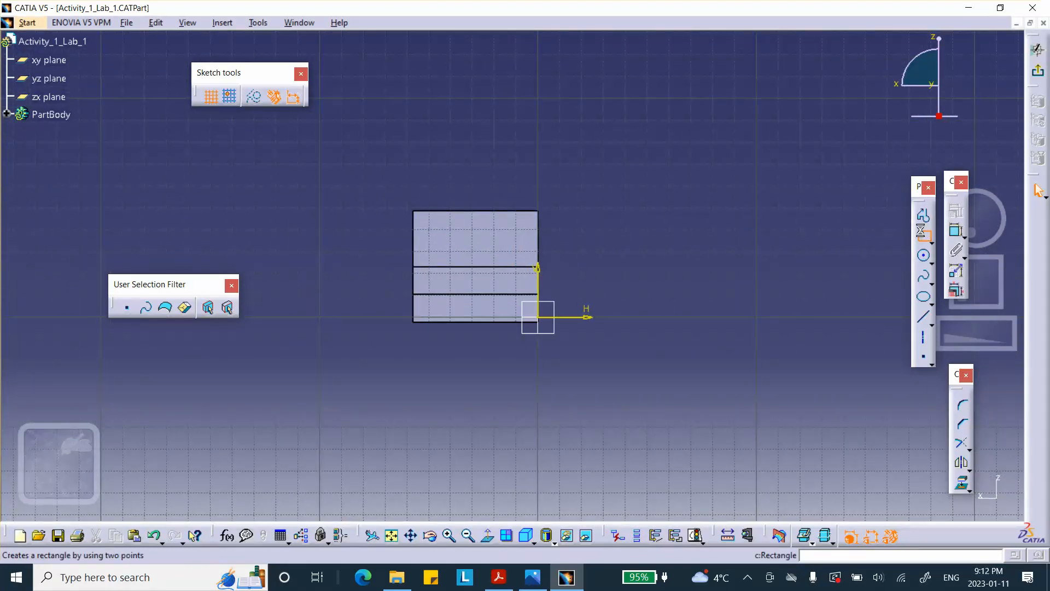
left_click(455, 170)
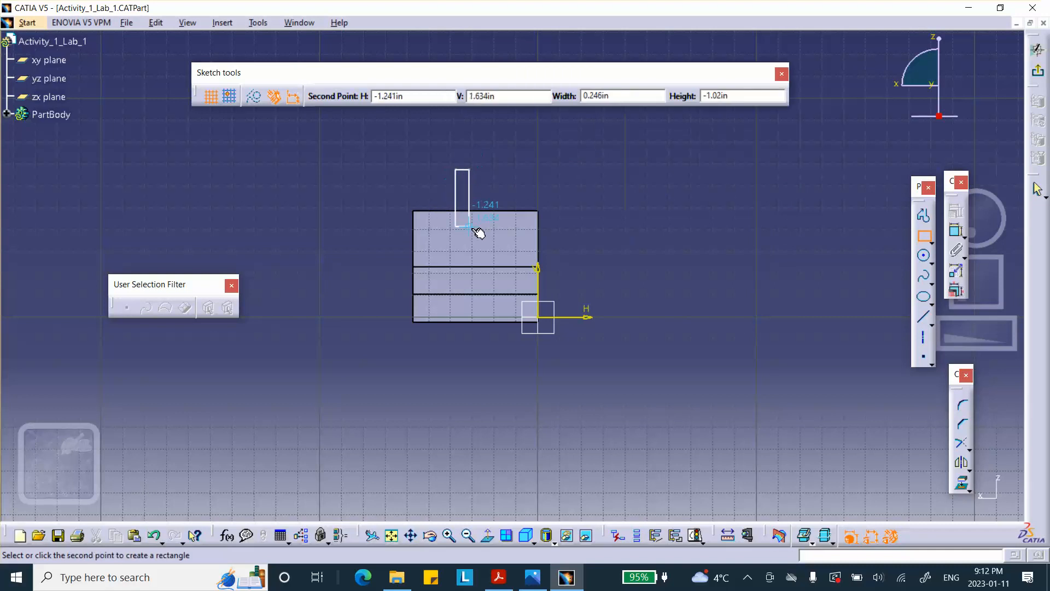
left_click(506, 241)
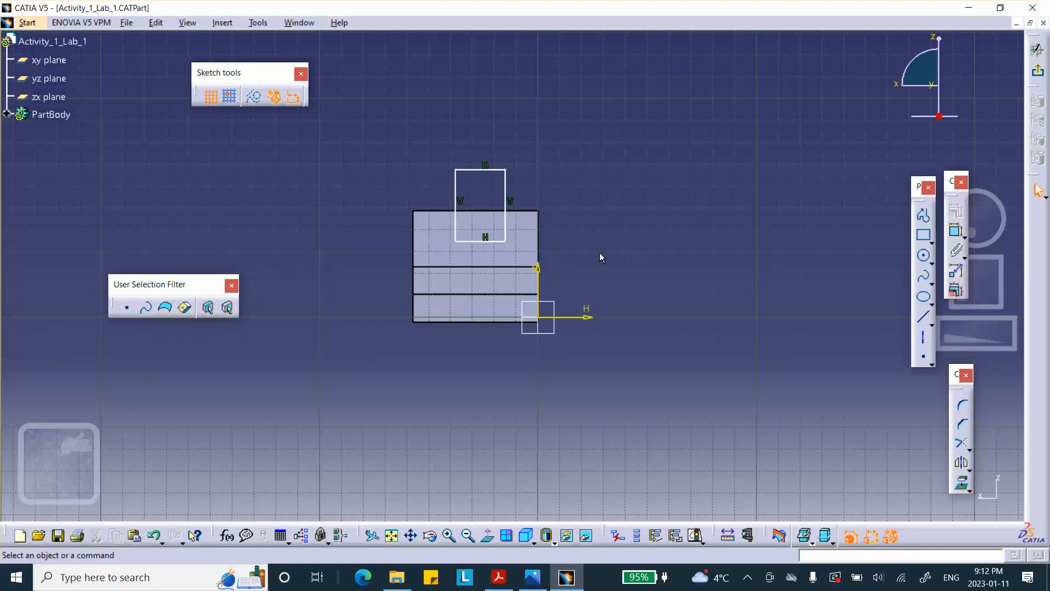
mouse_move(551, 204)
middle_mouse_down()
mouse_move(585, 241)
mouse_move(587, 200)
middle_mouse_up()
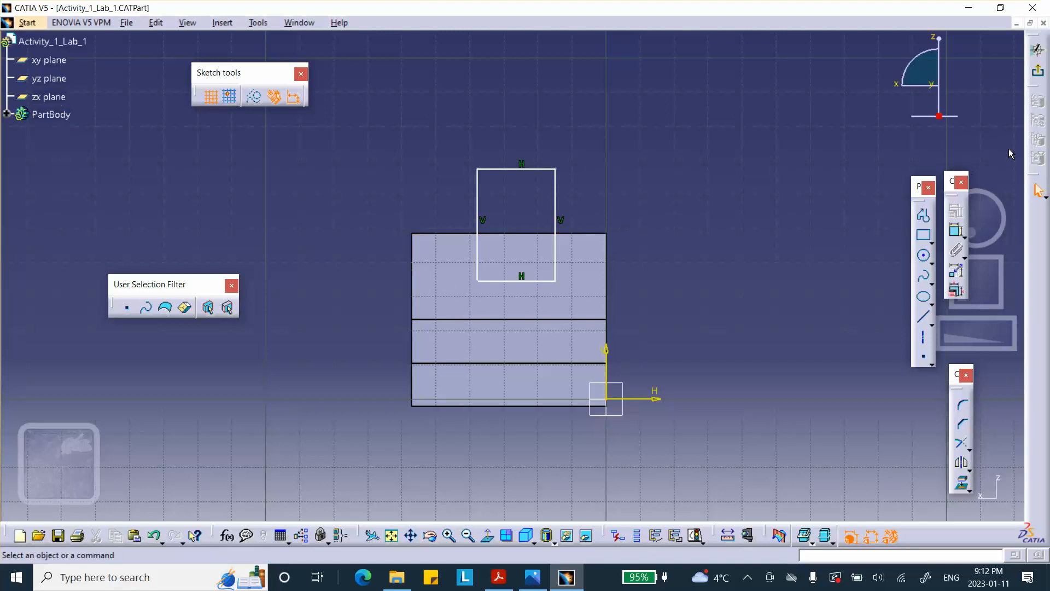
left_click(1038, 70)
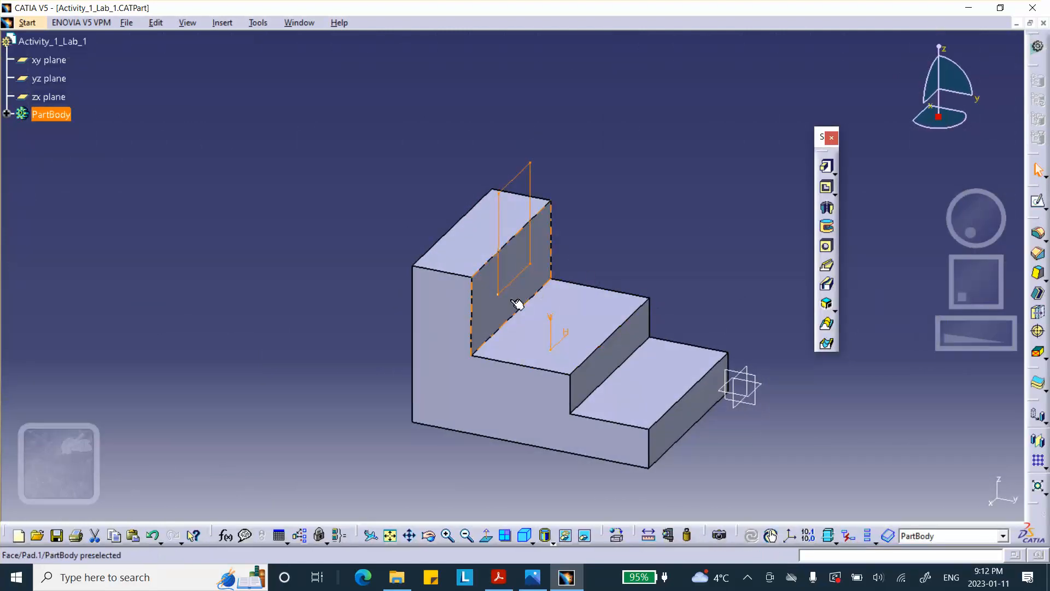
Redefine the stepped pad with a length of 1.125 in and mirrored extent.
double_click(493, 310)
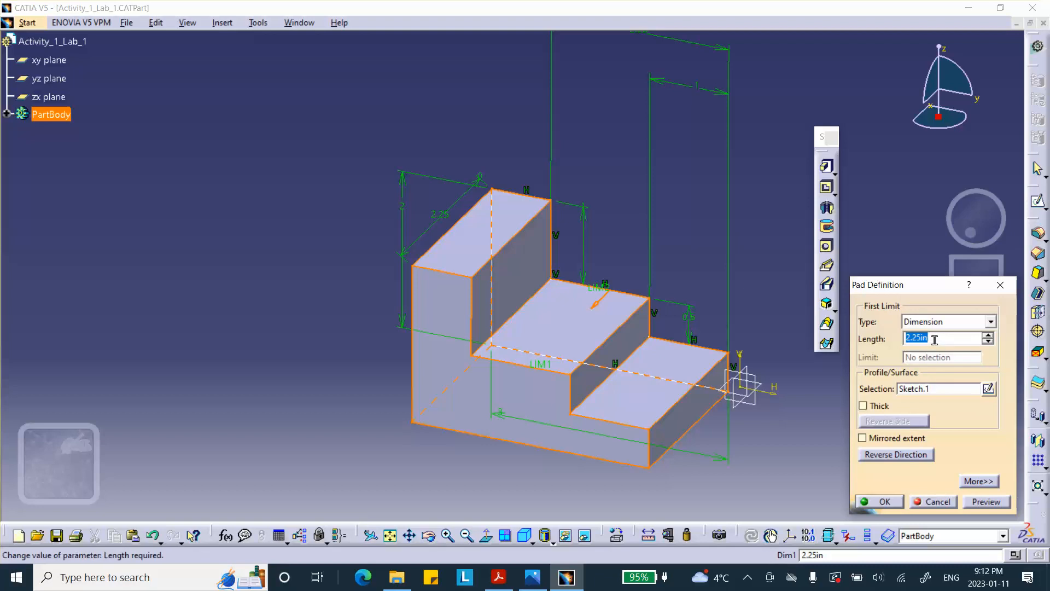
left_click(934, 340)
left_click_drag(935, 340, 884, 342)
type("1")
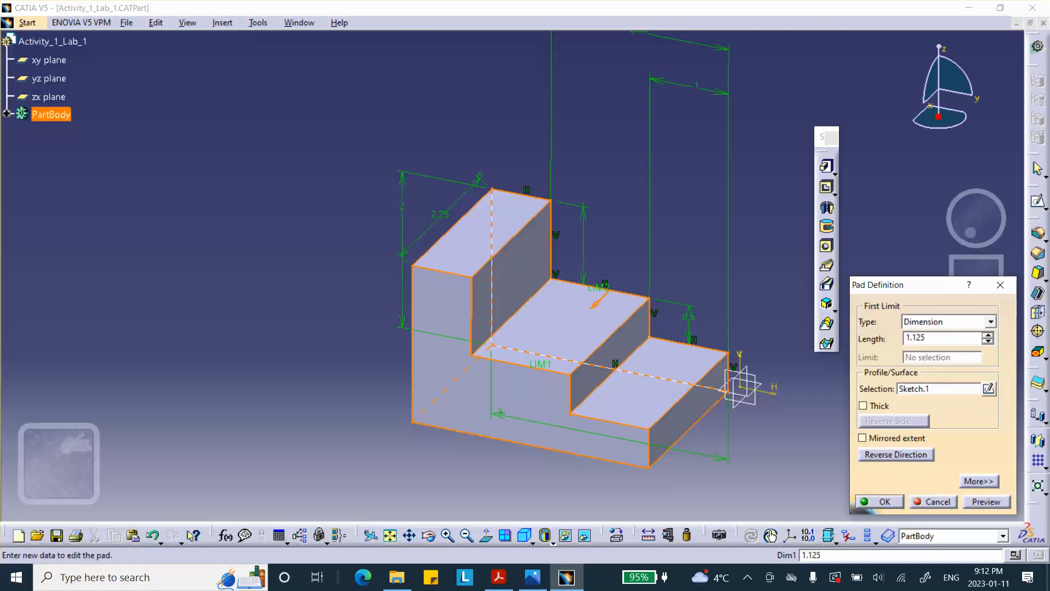
left_click(862, 438)
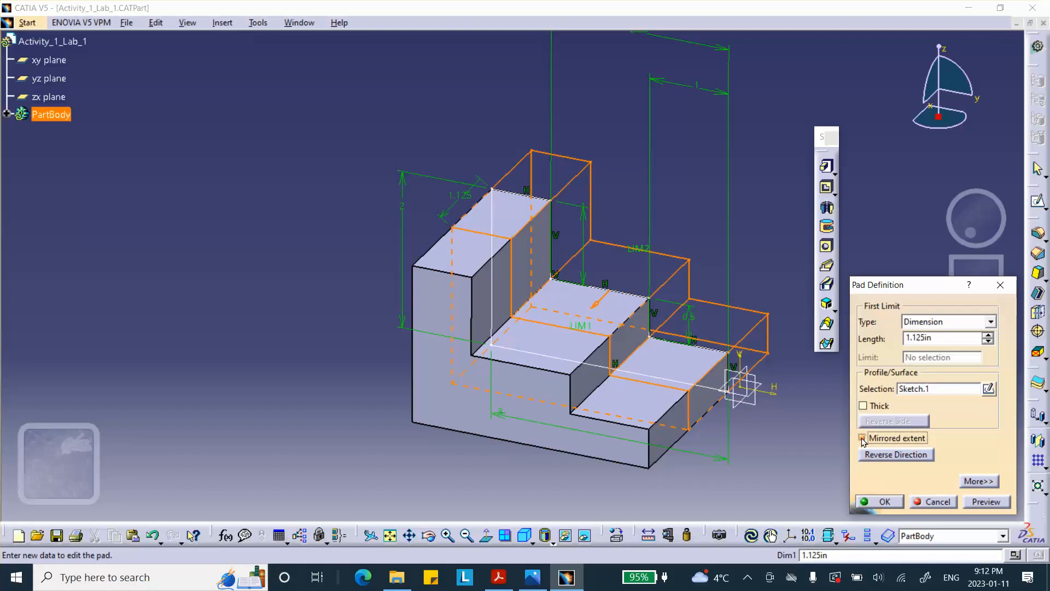
left_click(881, 501)
left_click(819, 472)
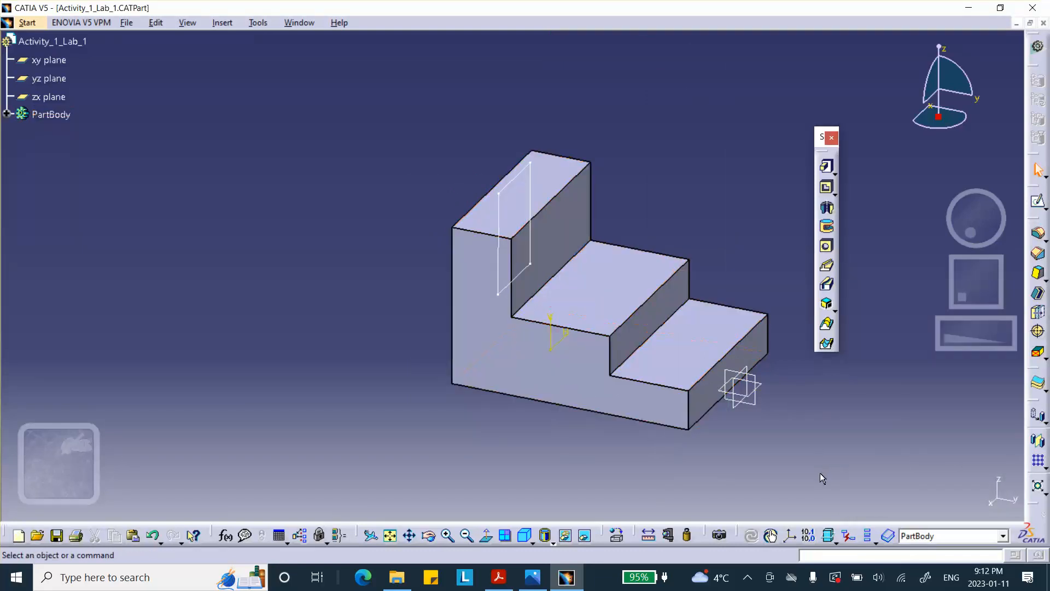
Reopen the rectangle sketch and make its two vertical sides symmetric about the sketch's vertical axis.
middle_click_drag(820, 472, 564, 383)
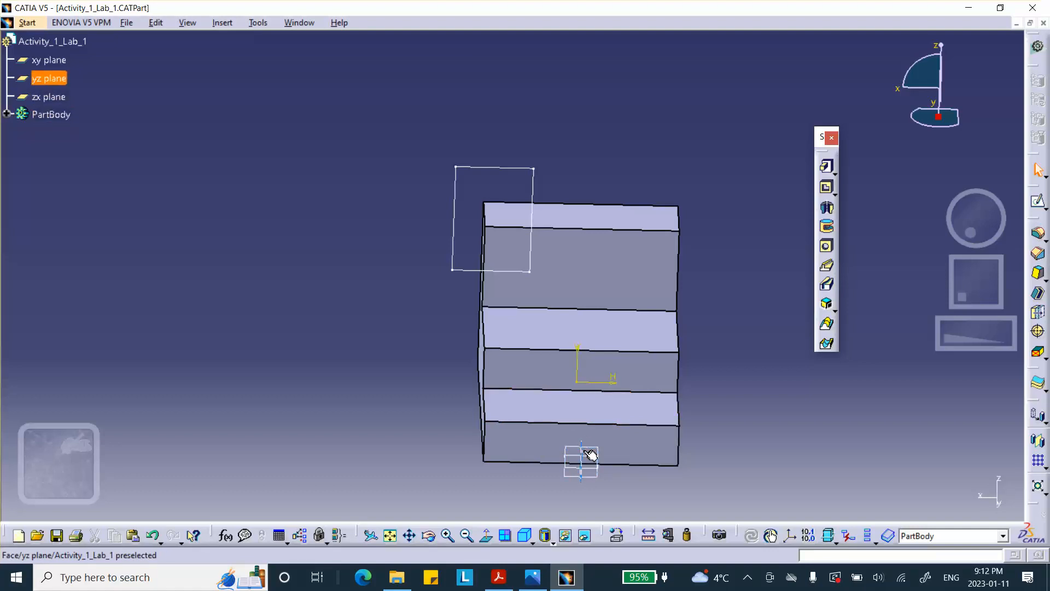
middle_click_drag(714, 265, 668, 241)
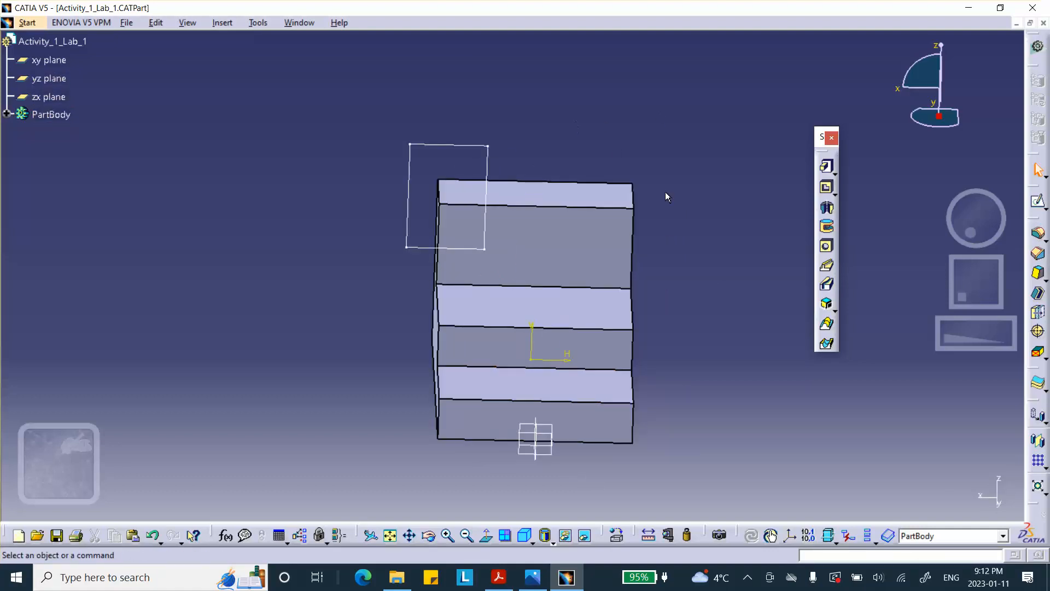
double_click(487, 156)
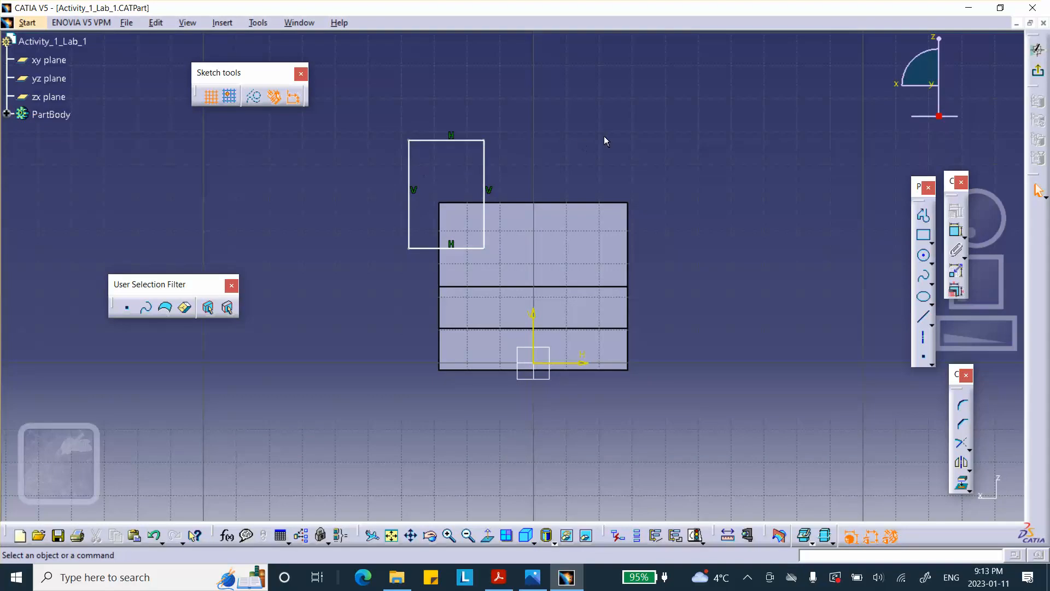
left_click(410, 163)
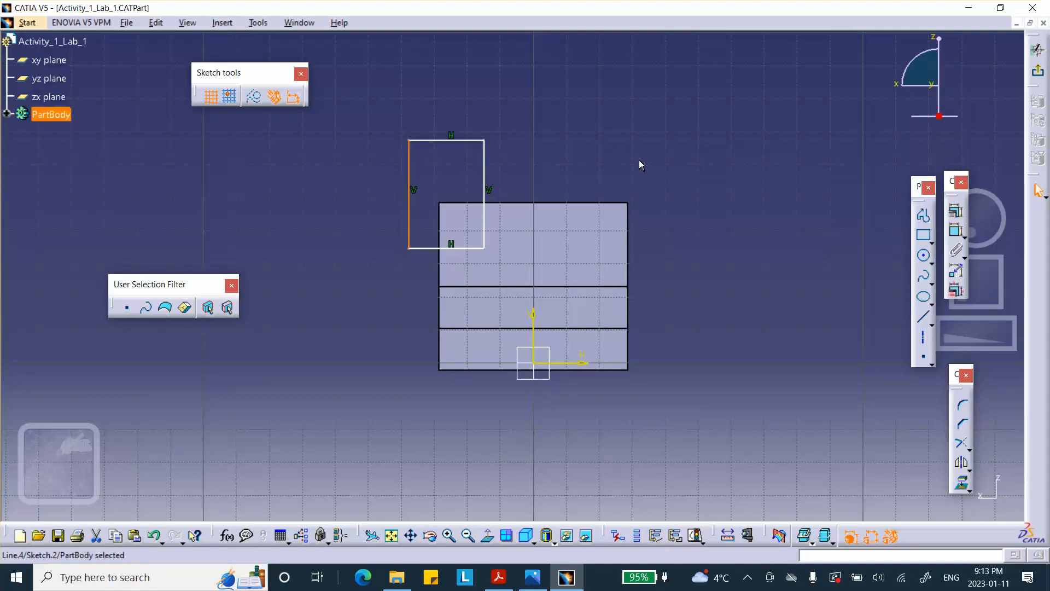
left_click(484, 170, "ctrl")
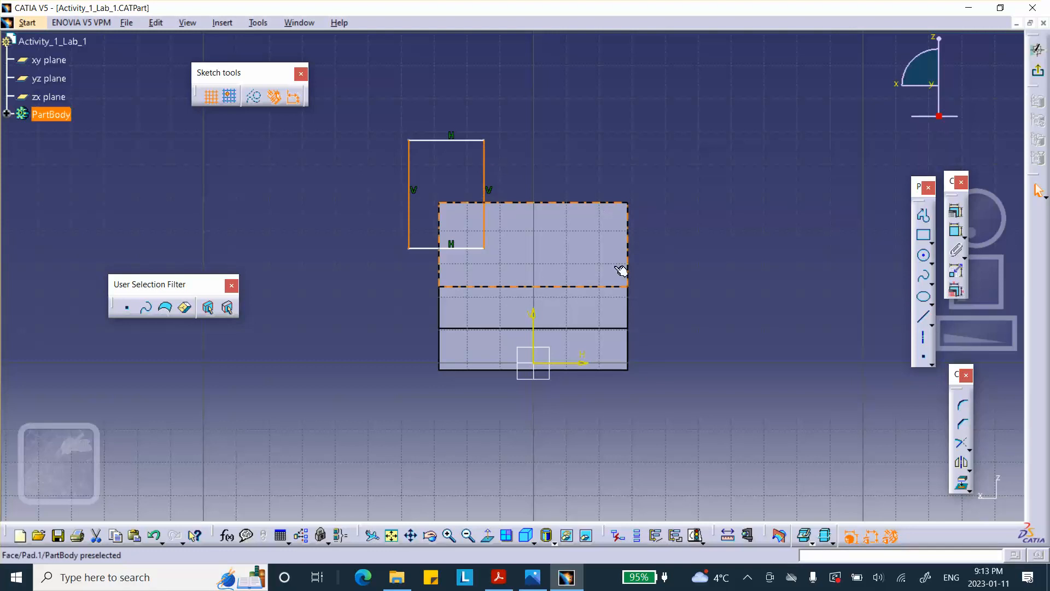
left_click(534, 316, "ctrl")
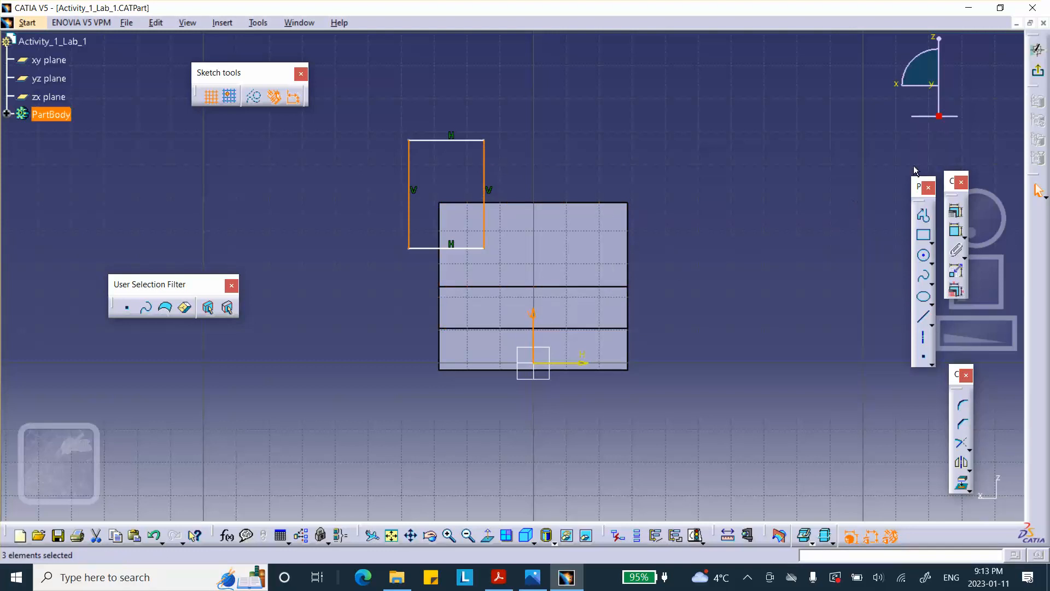
left_click_drag(951, 188, 842, 167)
left_click(863, 175)
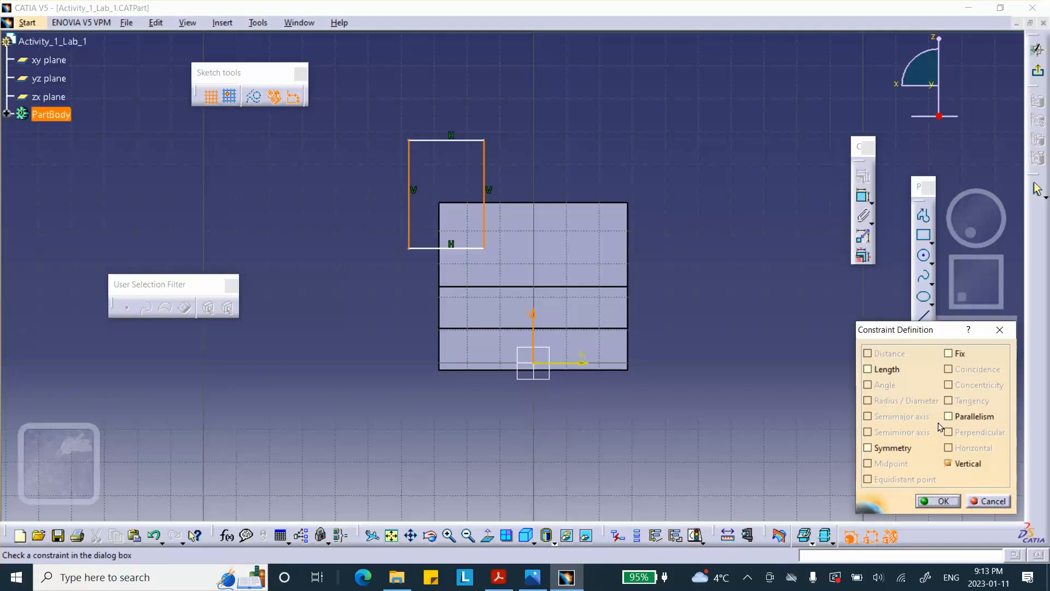
left_click(882, 453)
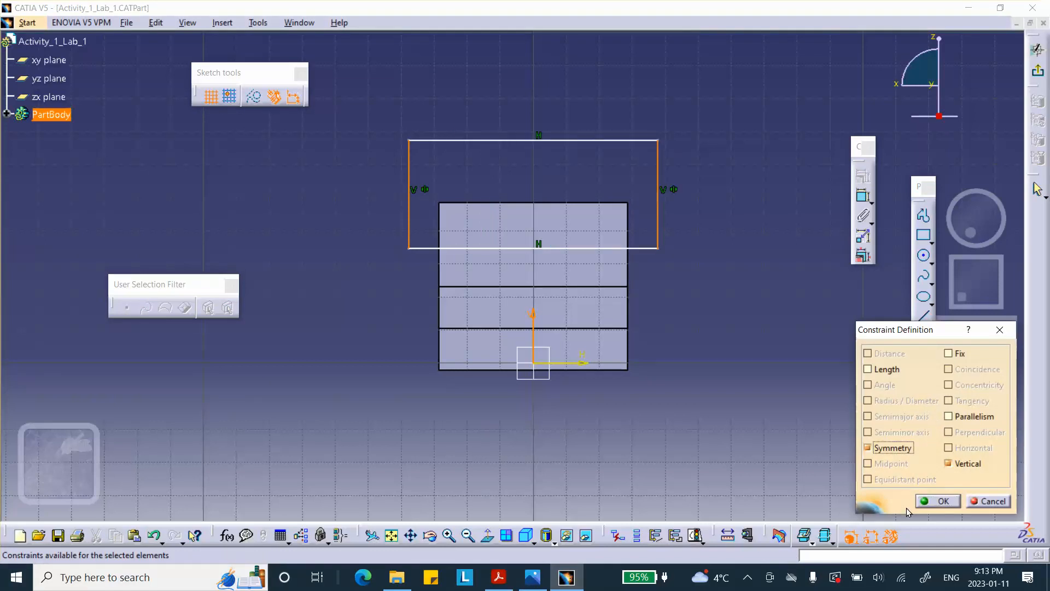
left_click(935, 501)
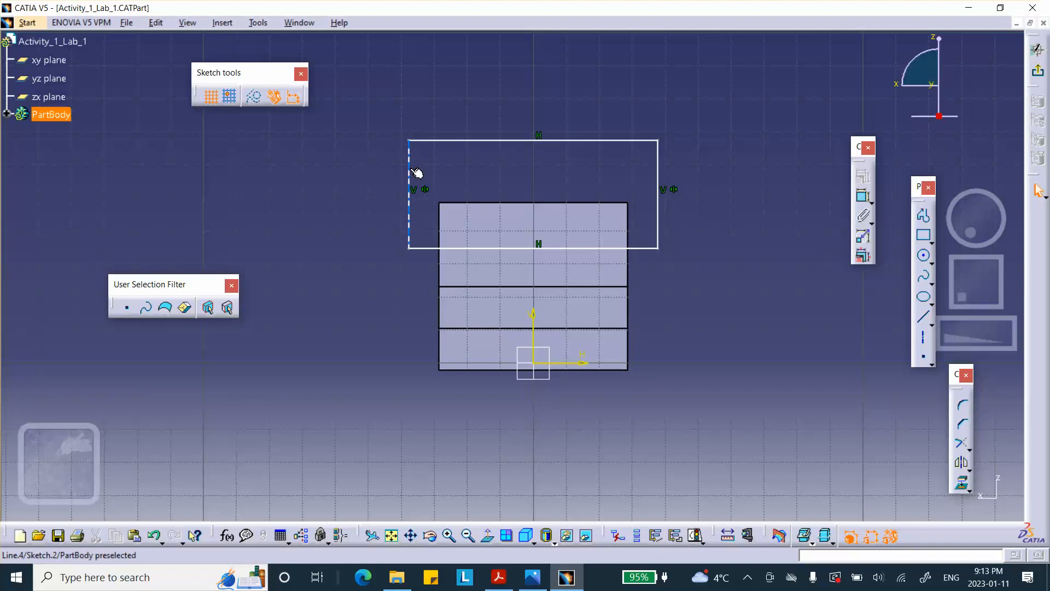
Narrow the notch rectangle, dimension the width of its upper edge, and set that width to 1.25 in.
mouse_move(414, 172)
left_mouse_down()
mouse_move(507, 170)
mouse_move(495, 170)
left_mouse_up()
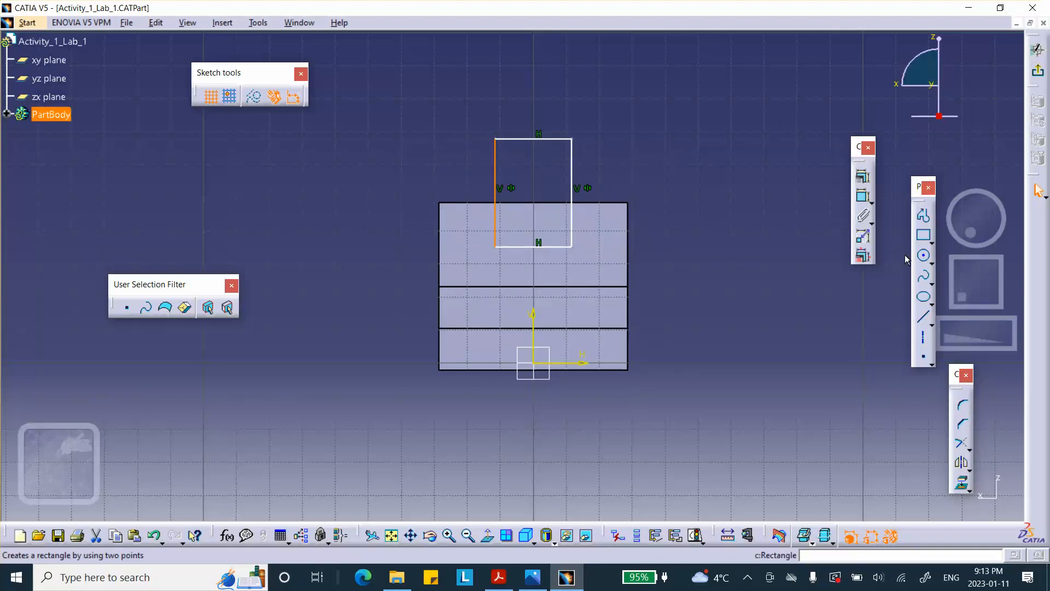
left_click(863, 176)
left_click(543, 139)
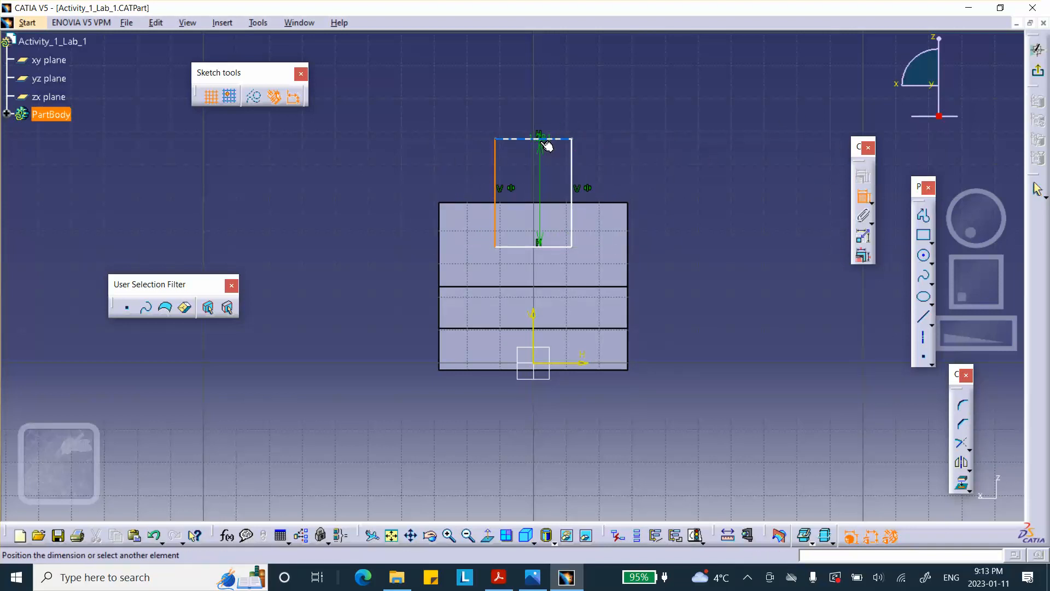
key("Escape")
key("Escape")
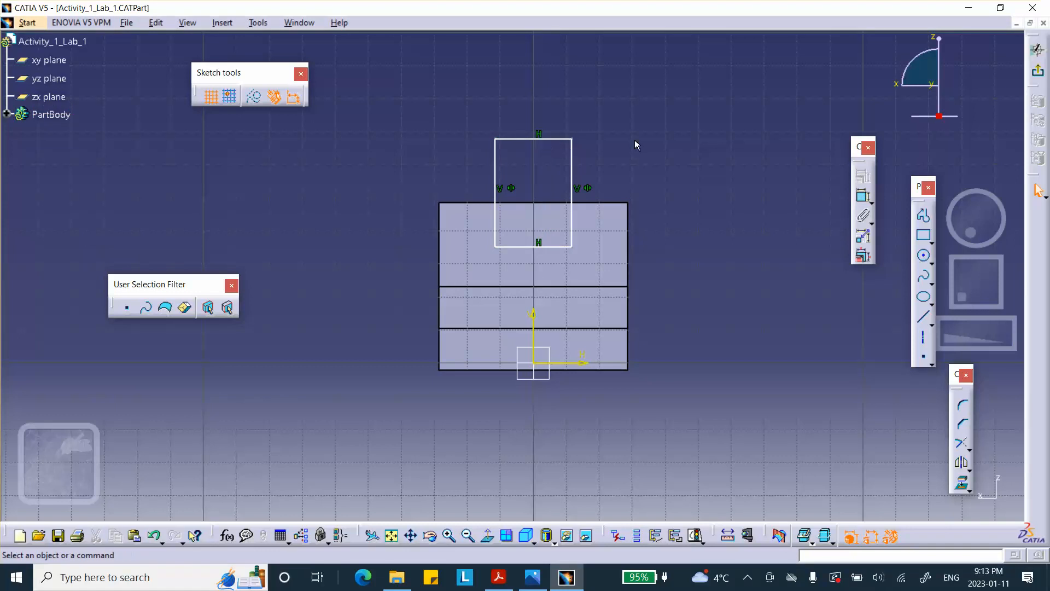
left_click(865, 197)
left_click(543, 139)
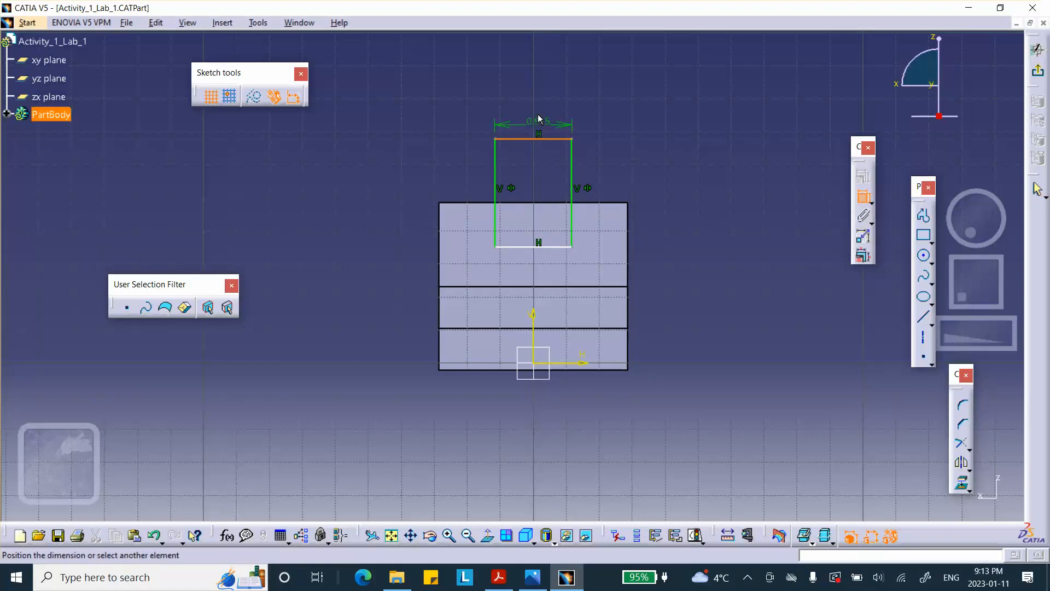
left_click(537, 107)
double_click(535, 103)
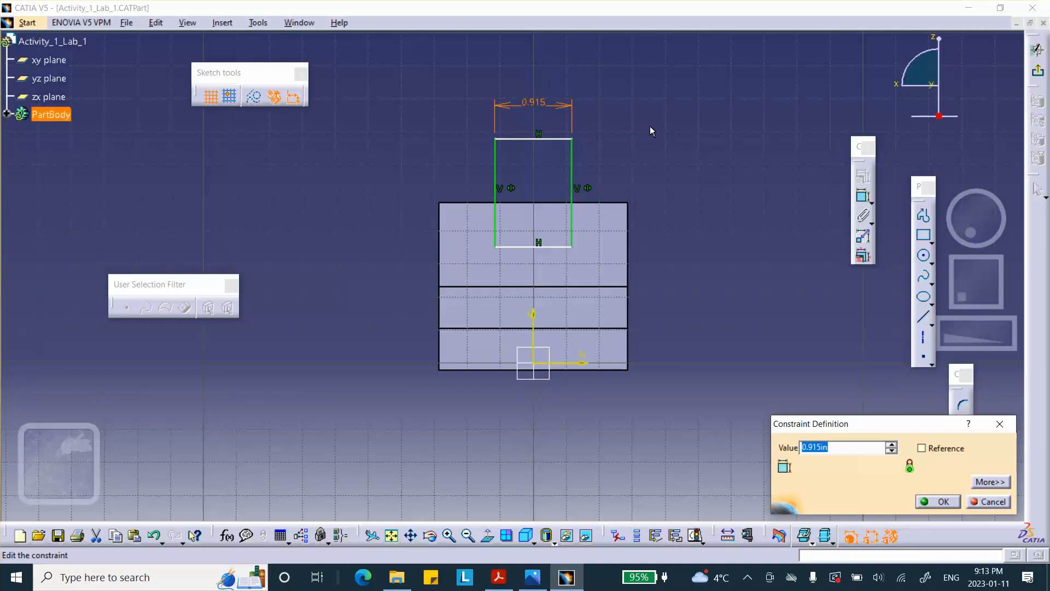
type("1.25")
key("Return")
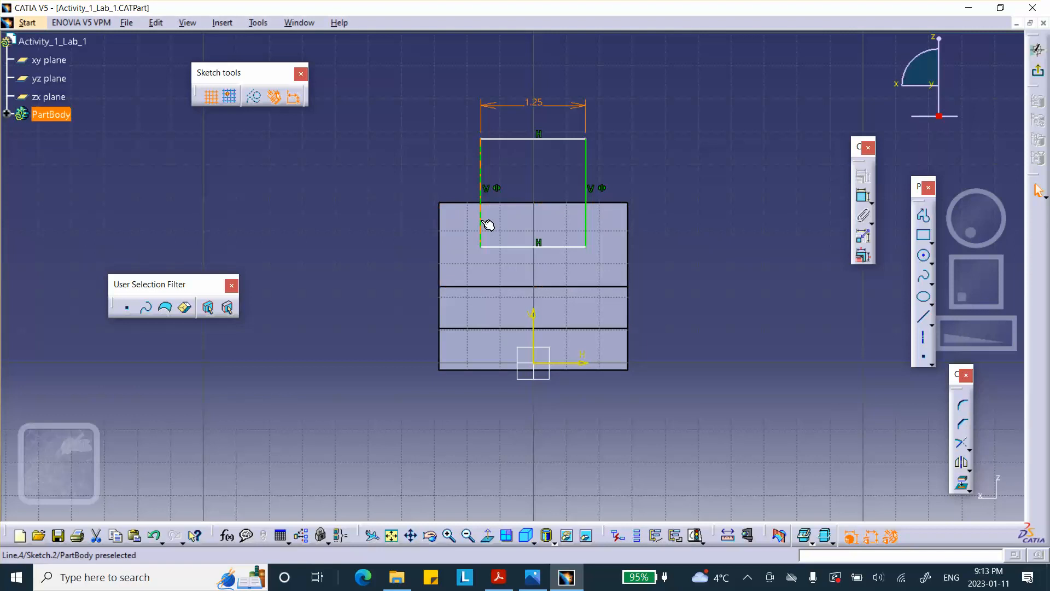
left_click(863, 196)
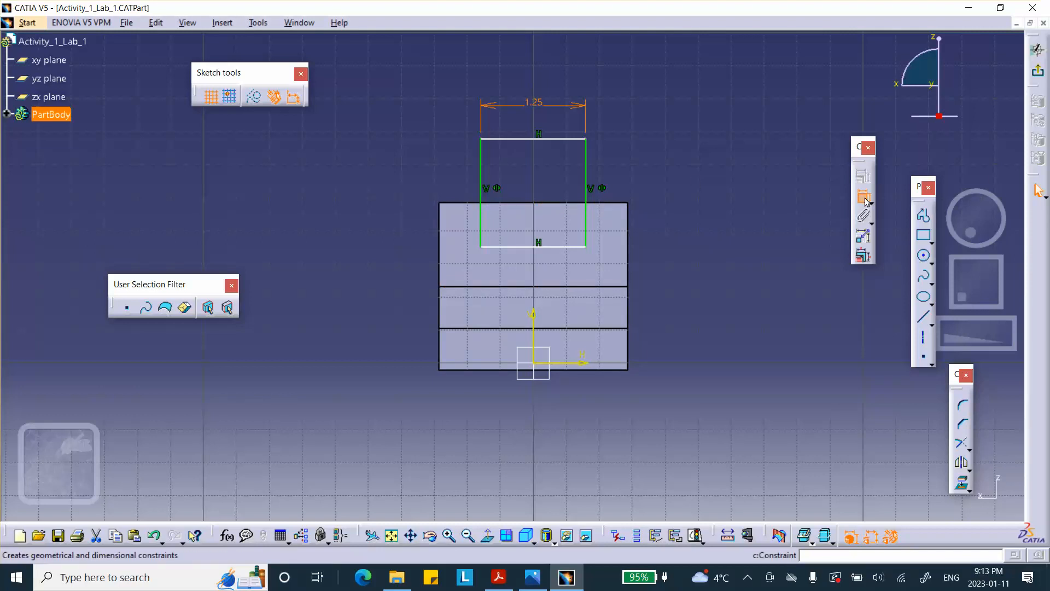
left_click(530, 252)
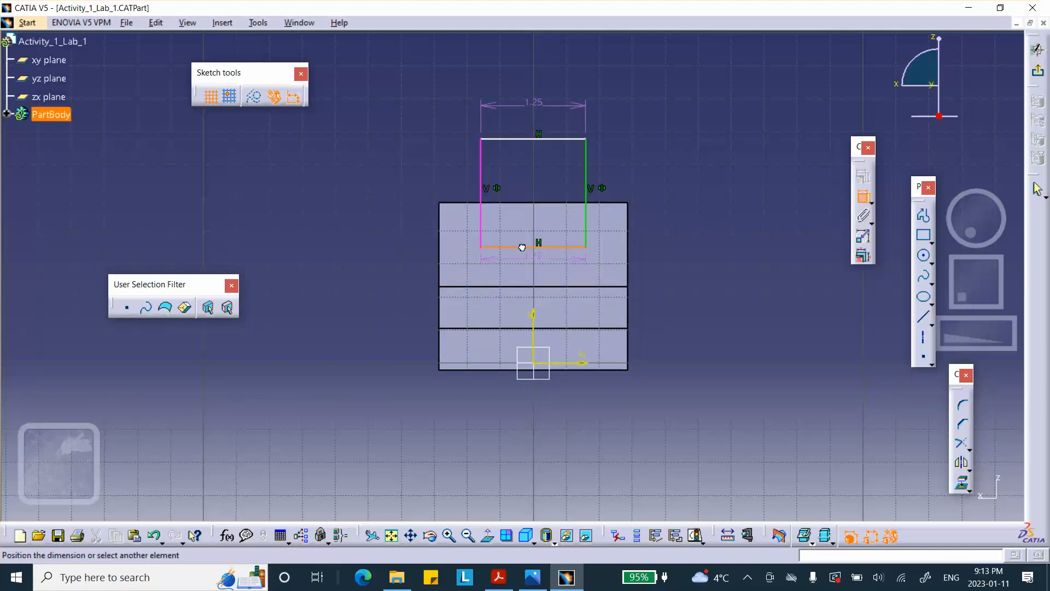
left_click(464, 211)
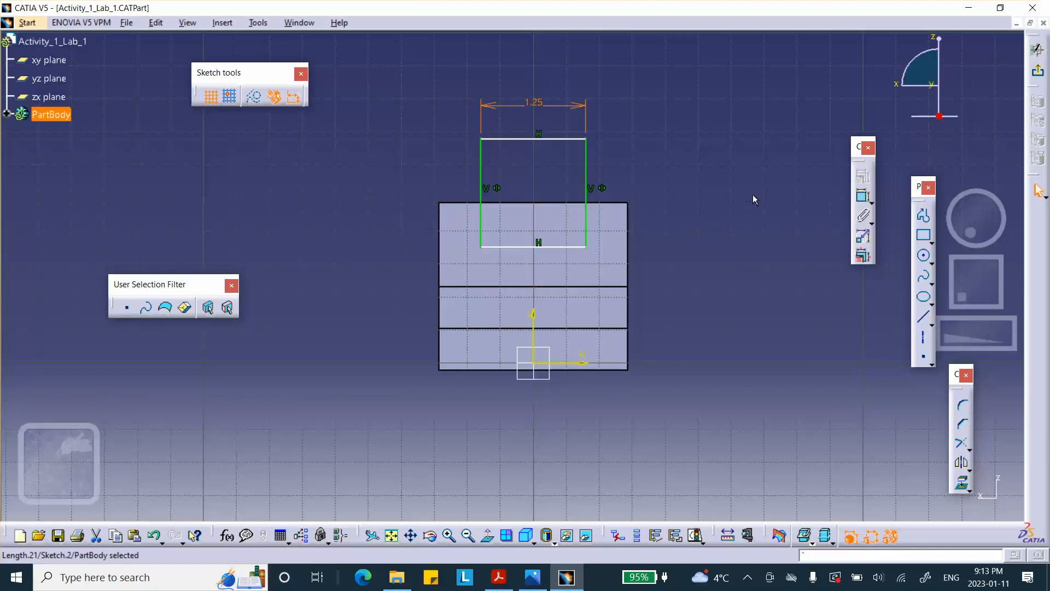
left_click(863, 199)
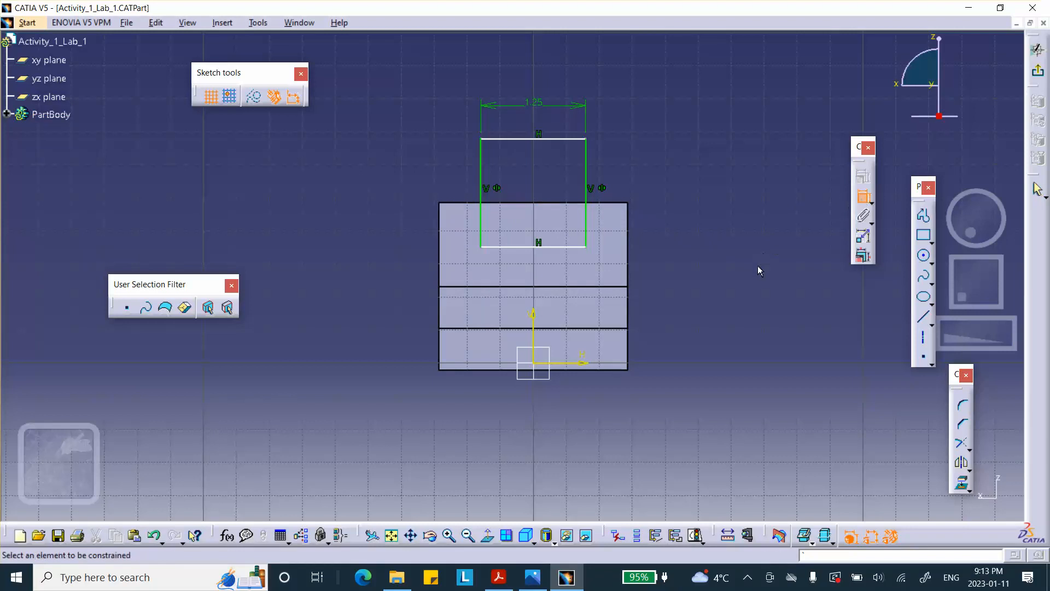
left_click(504, 287)
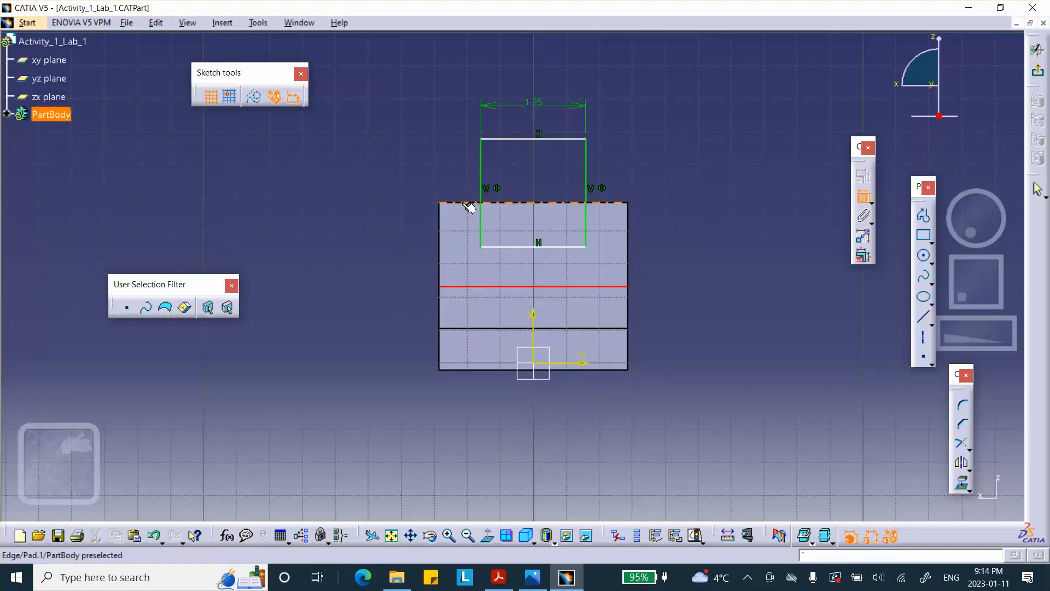
left_click(462, 204)
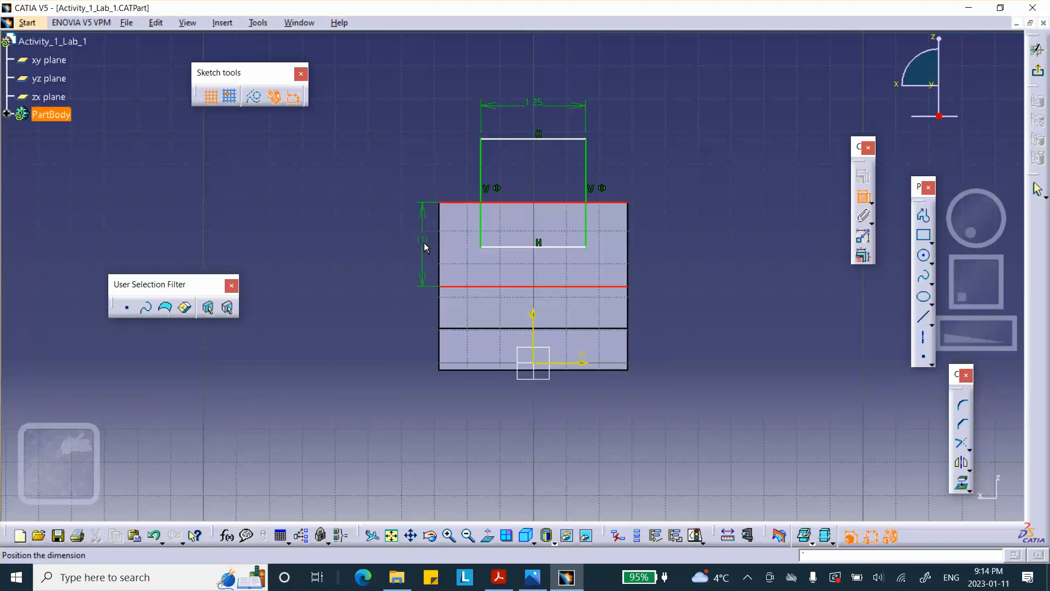
key("Escape")
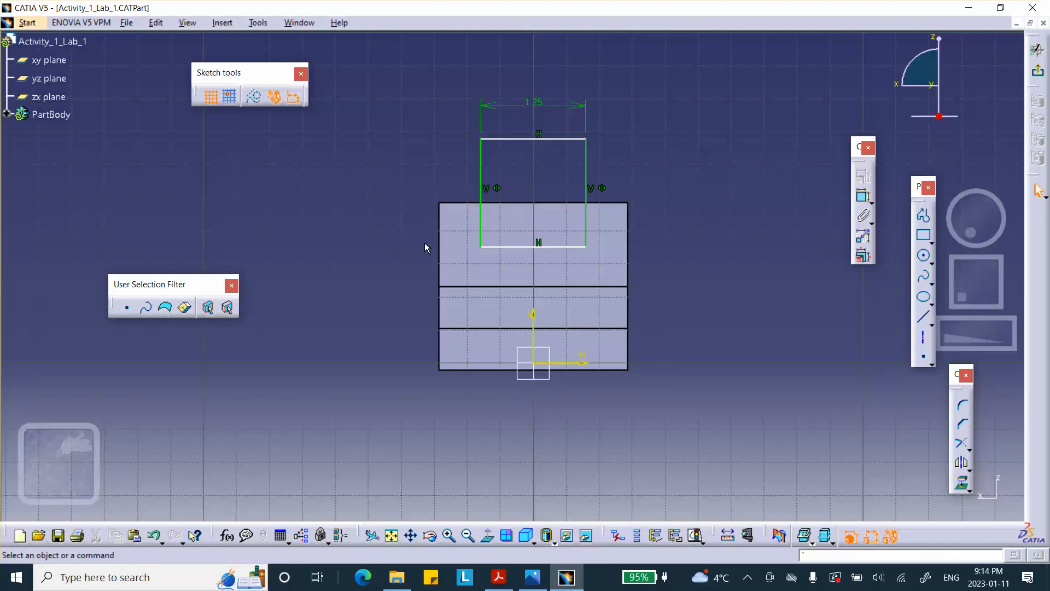
Dimension the rectangle's lower edge from the upright wall's top edge and set the offset to 0.4 in.
left_click(863, 195)
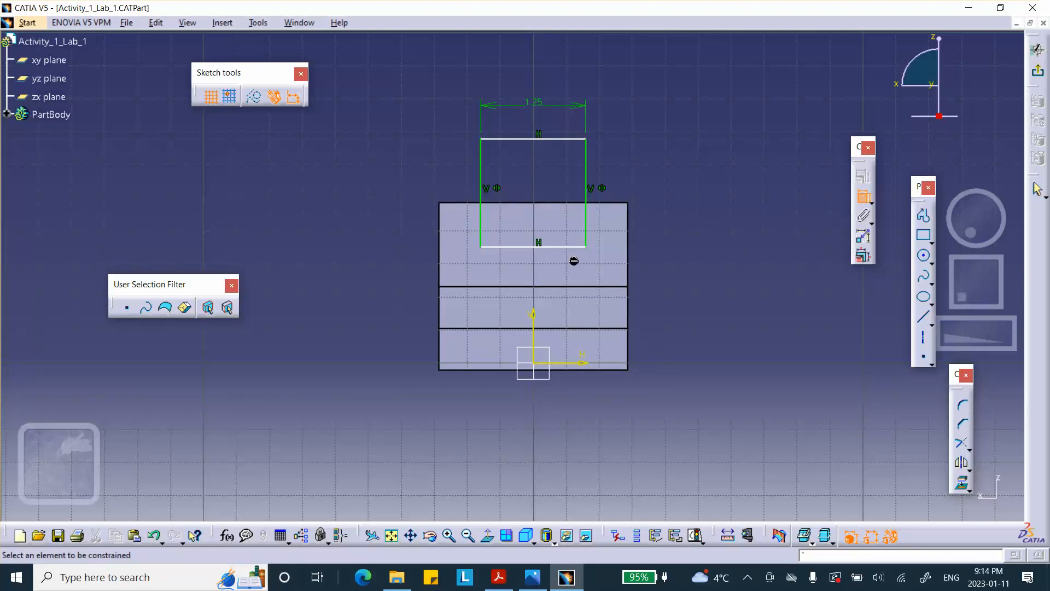
left_click(513, 248)
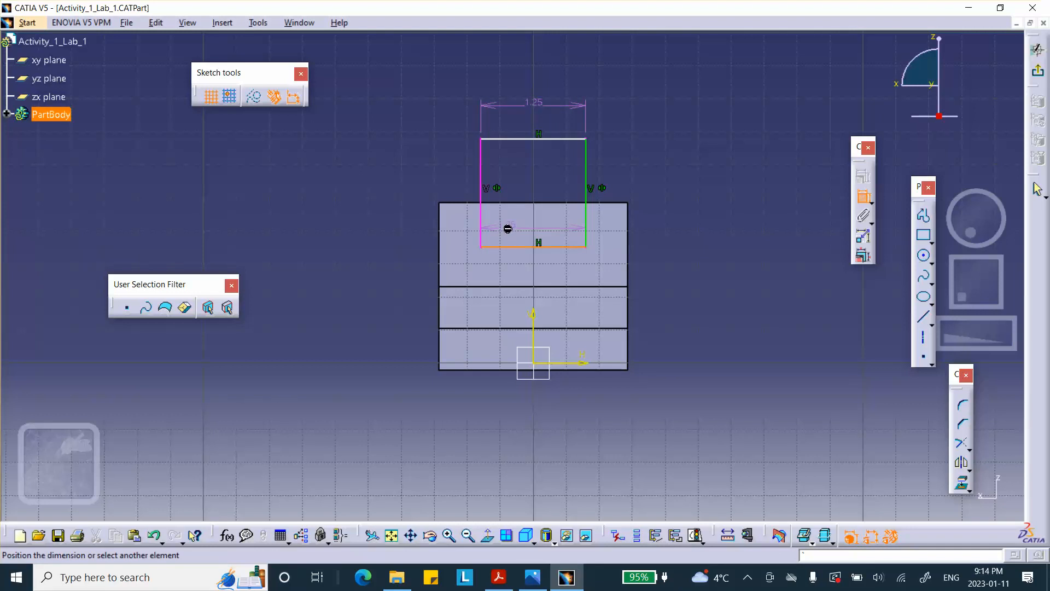
left_click(476, 203)
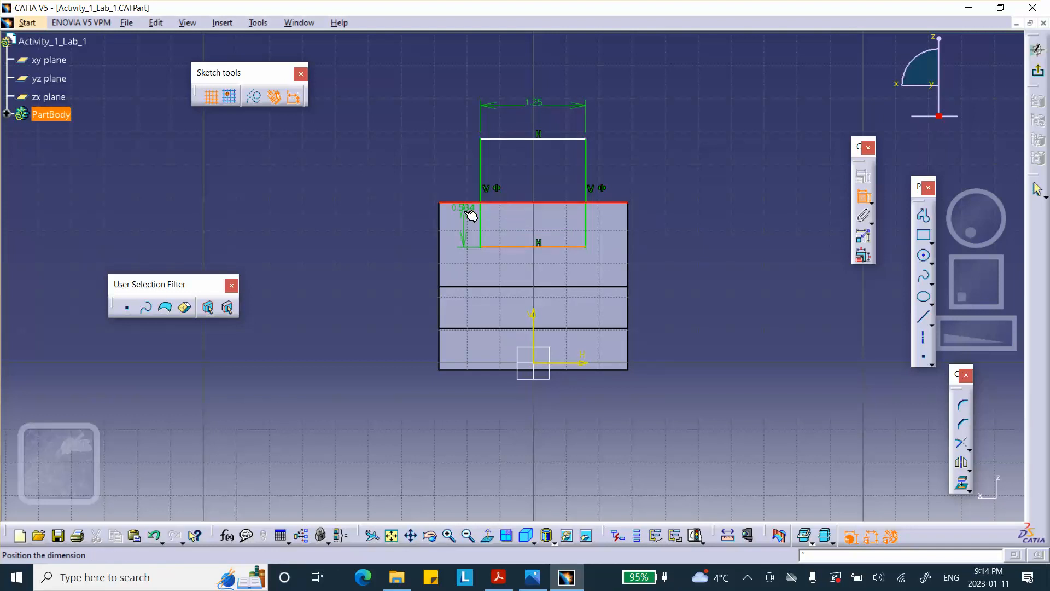
left_click(401, 225)
double_click(404, 223)
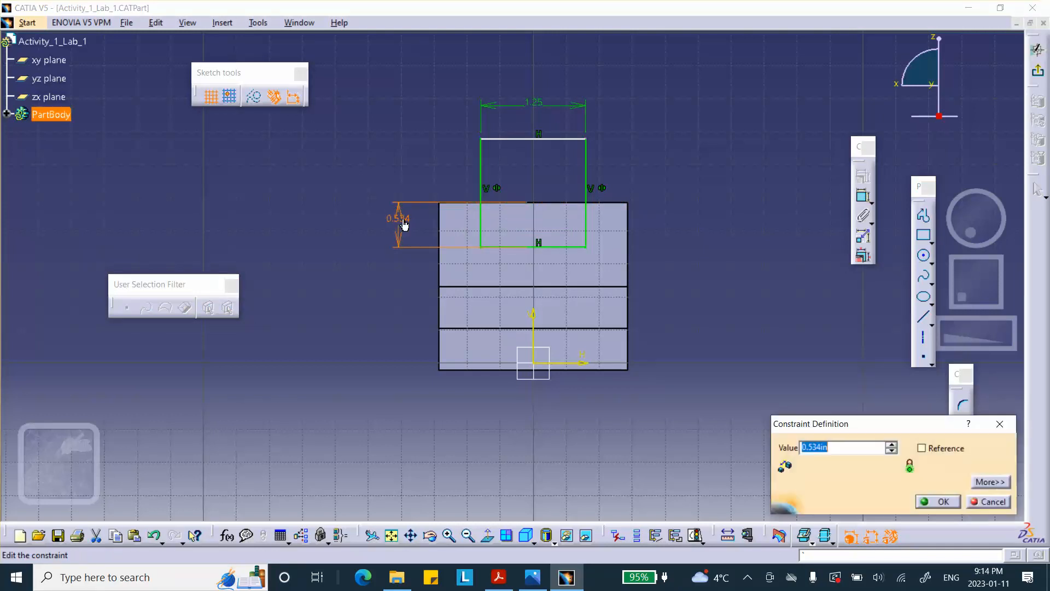
type(".")
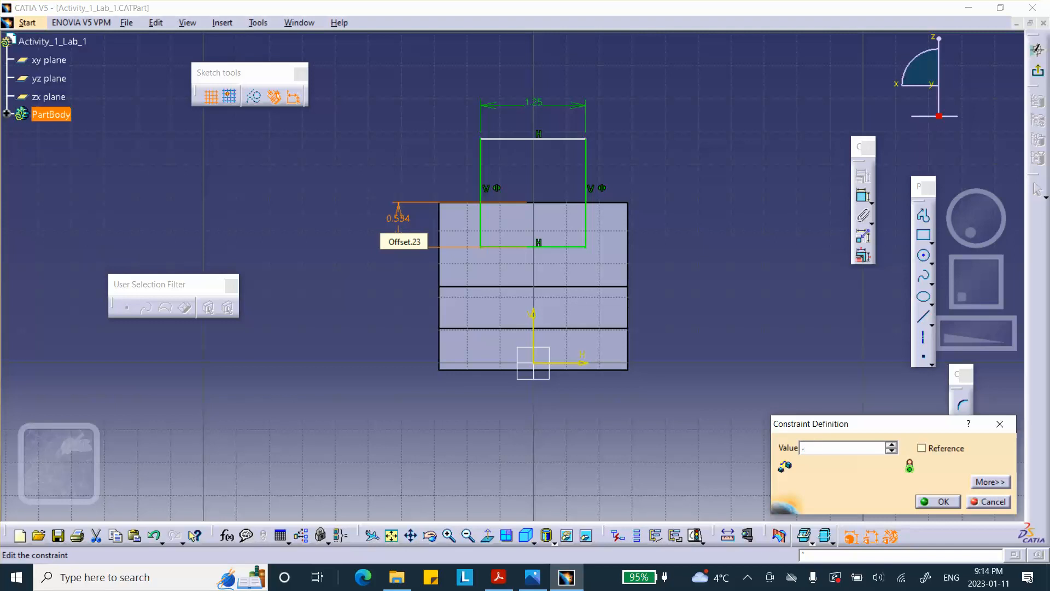
type("4")
key("Return")
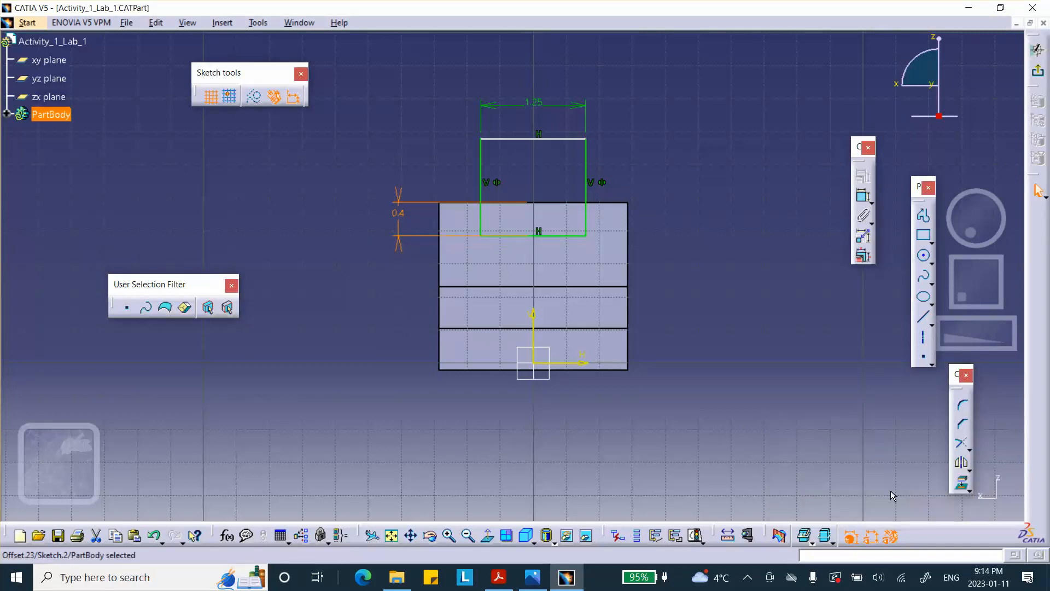
Exit the sketch and cut the rectangle as a Pocket through the top of the upright wall.
left_click(1038, 70)
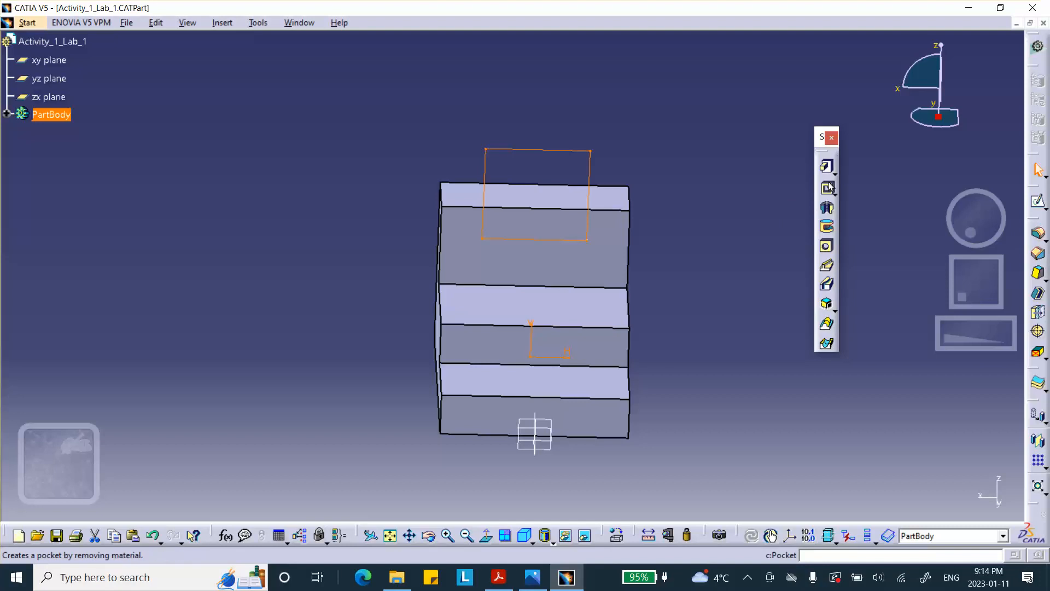
left_click(827, 186)
middle_click_drag(729, 219, 441, 247)
left_click(881, 501)
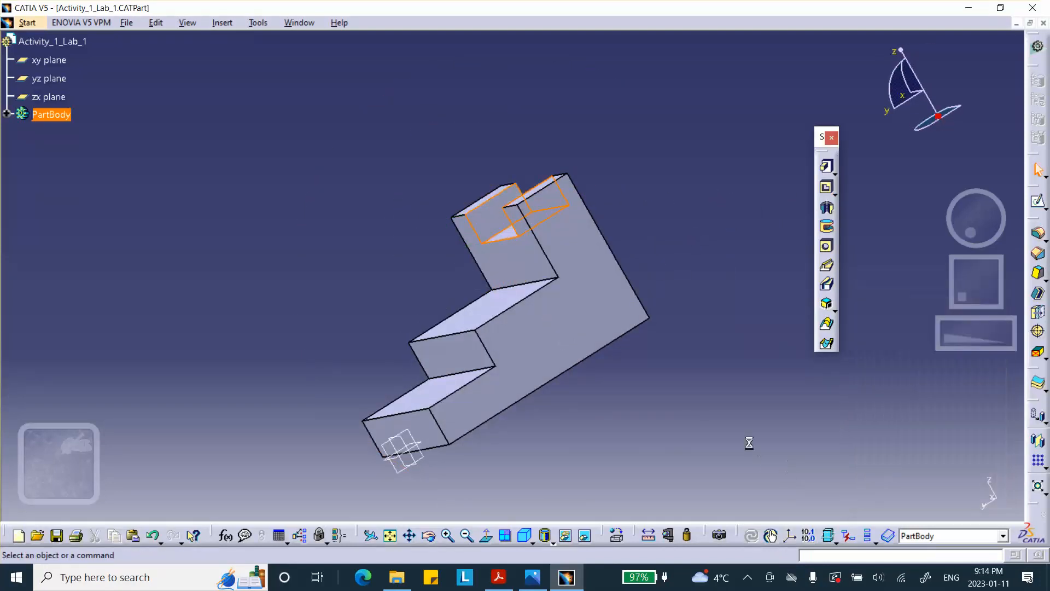
Start a sketch on the middle step's top face and draw a circle about 0.55 in in diameter near its left edge.
middle_click_drag(751, 441, 634, 273)
middle_click_drag(458, 300, 511, 326)
left_click(598, 274)
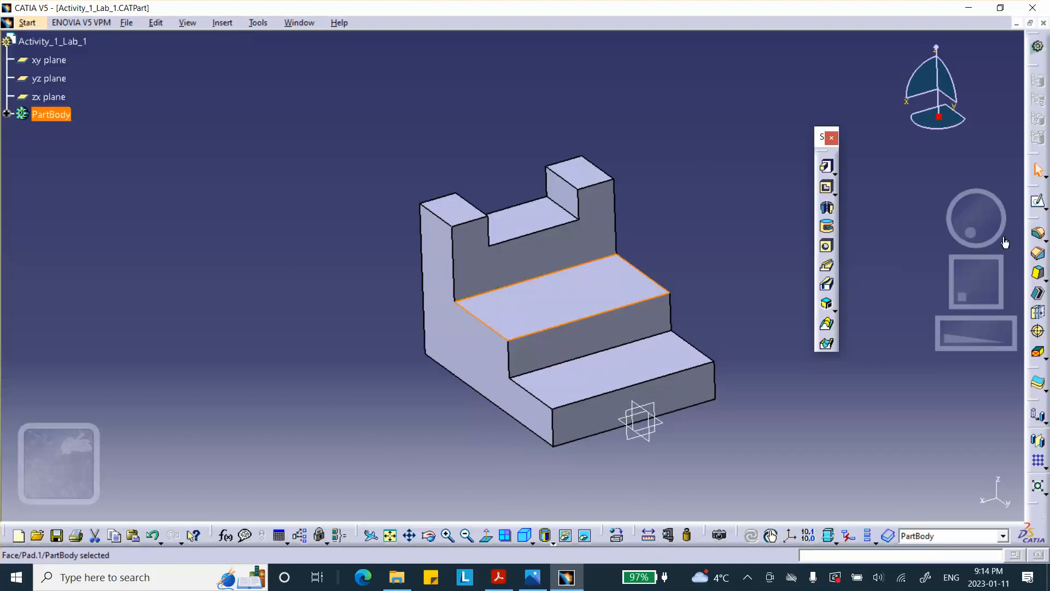
left_click(1038, 201)
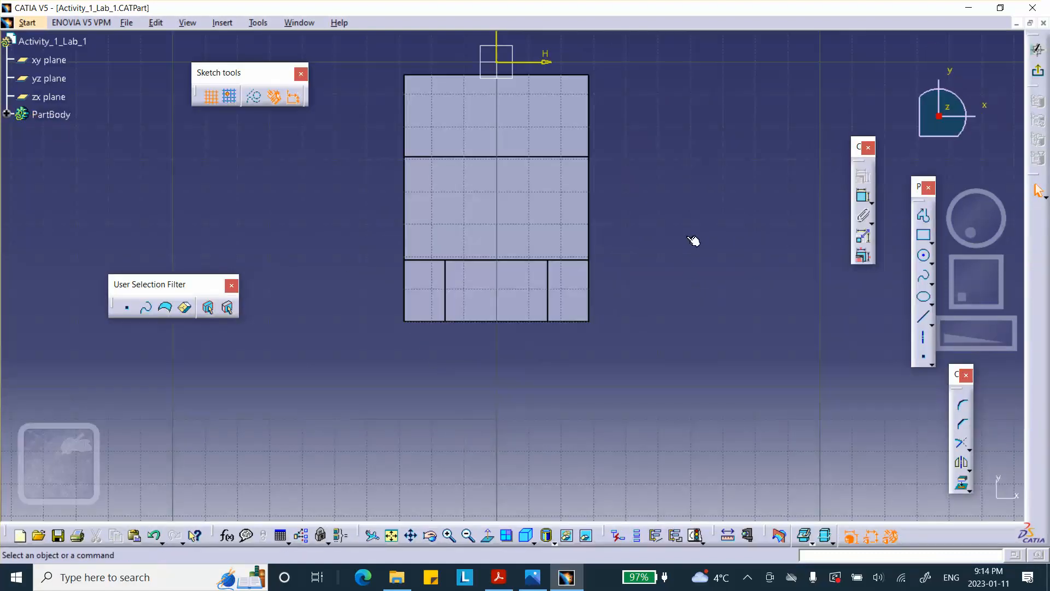
mouse_move(612, 262)
middle_mouse_down()
mouse_move(651, 310)
mouse_move(550, 295)
middle_mouse_up()
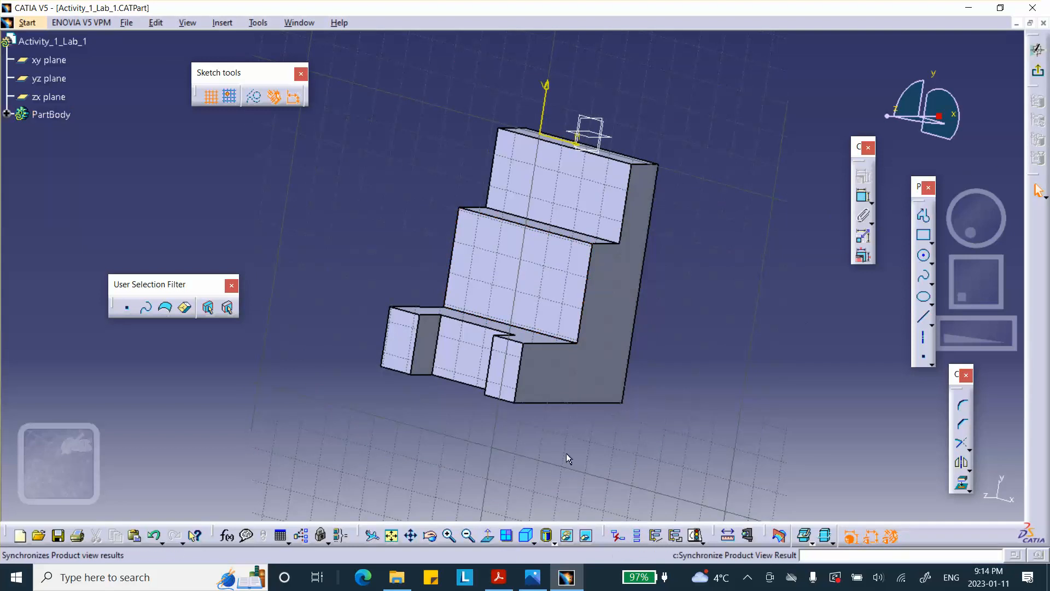
left_click(489, 539)
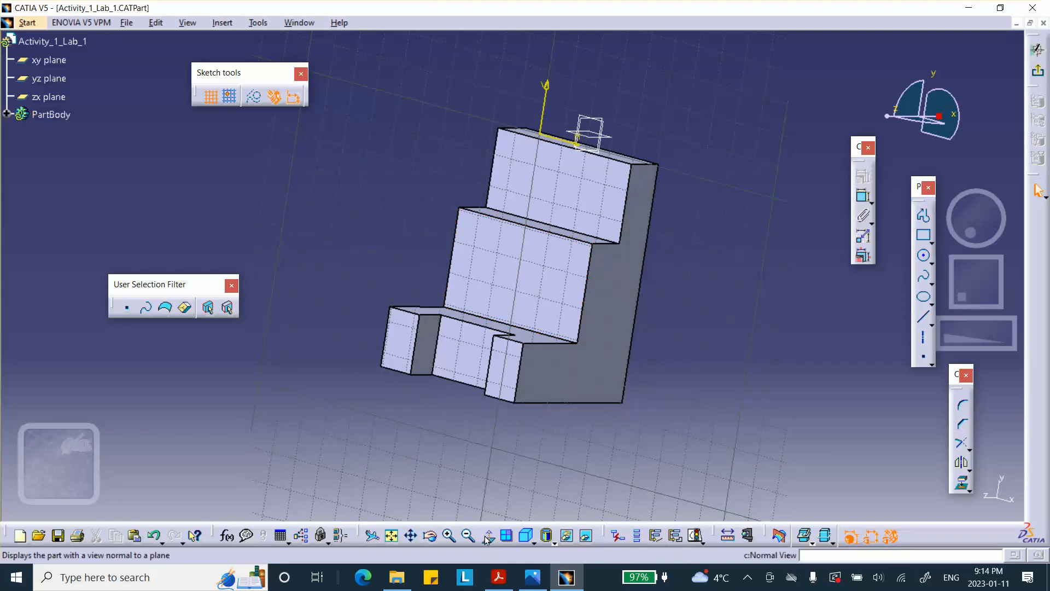
left_click(924, 256)
left_click(463, 261)
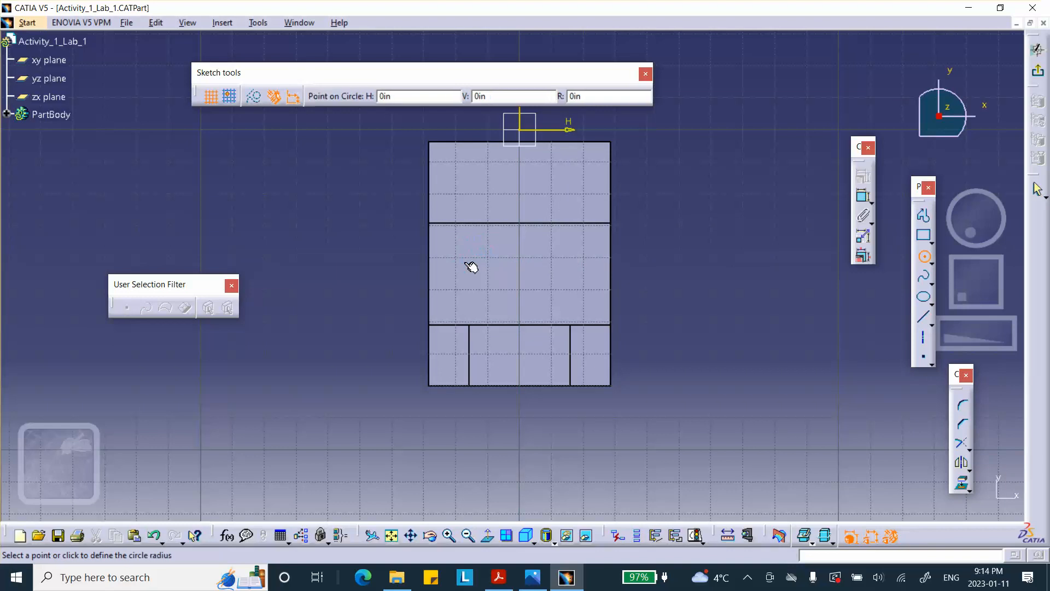
left_click(484, 268)
left_click(704, 272)
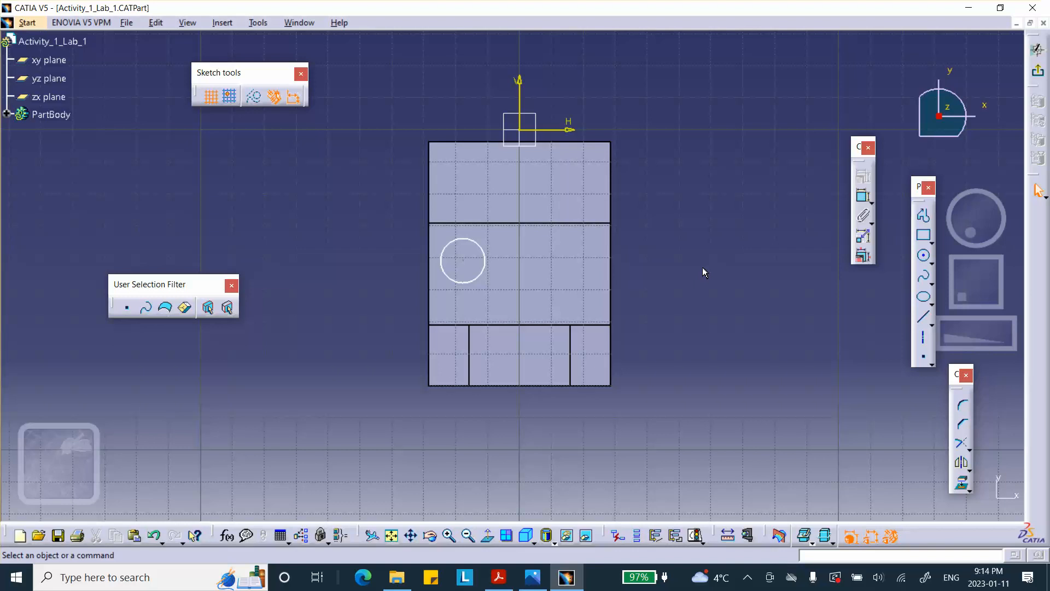
Dimension the circle's diameter and set it to 0.25 in.
left_click(863, 195)
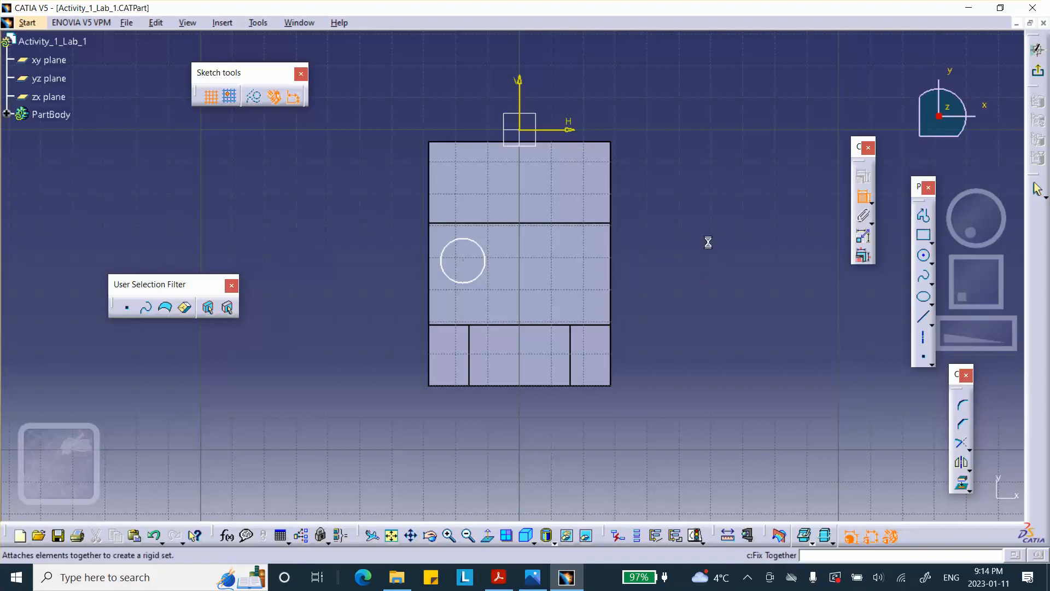
left_click(481, 278)
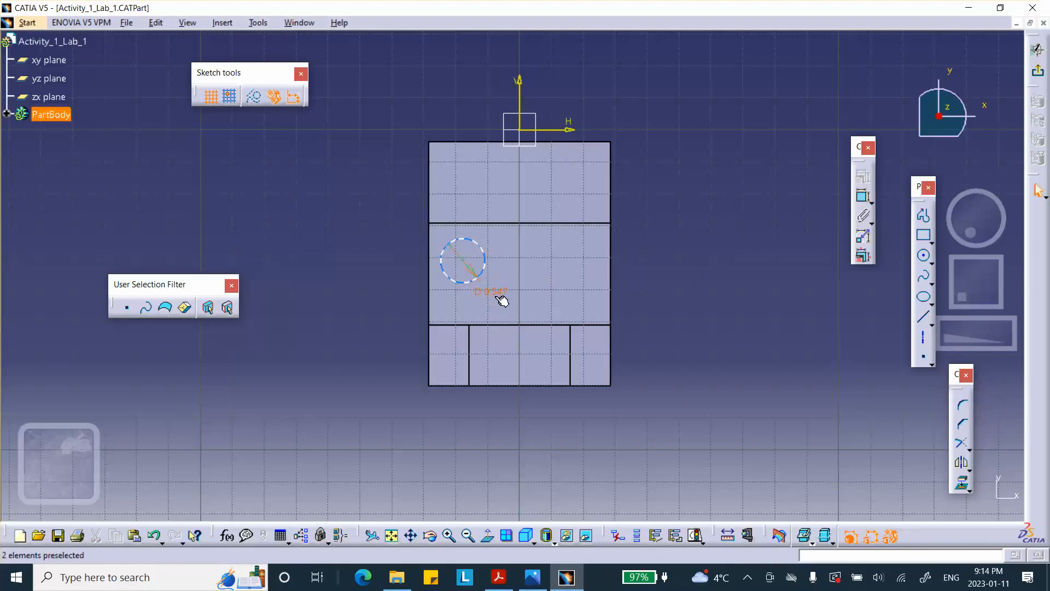
left_click(501, 300)
double_click(495, 295)
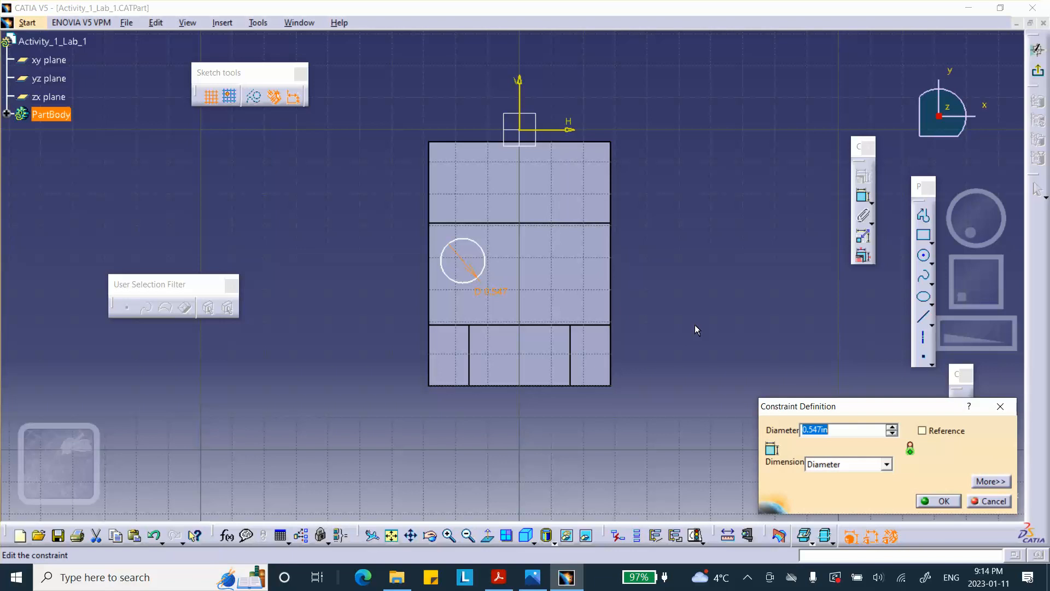
type(".25")
left_click(937, 500)
Switch the circle's diameter dimension to a radius and set it to 0.25 in.
mouse_move(698, 333)
middle_mouse_down()
mouse_move(729, 339)
mouse_move(731, 302)
middle_mouse_up()
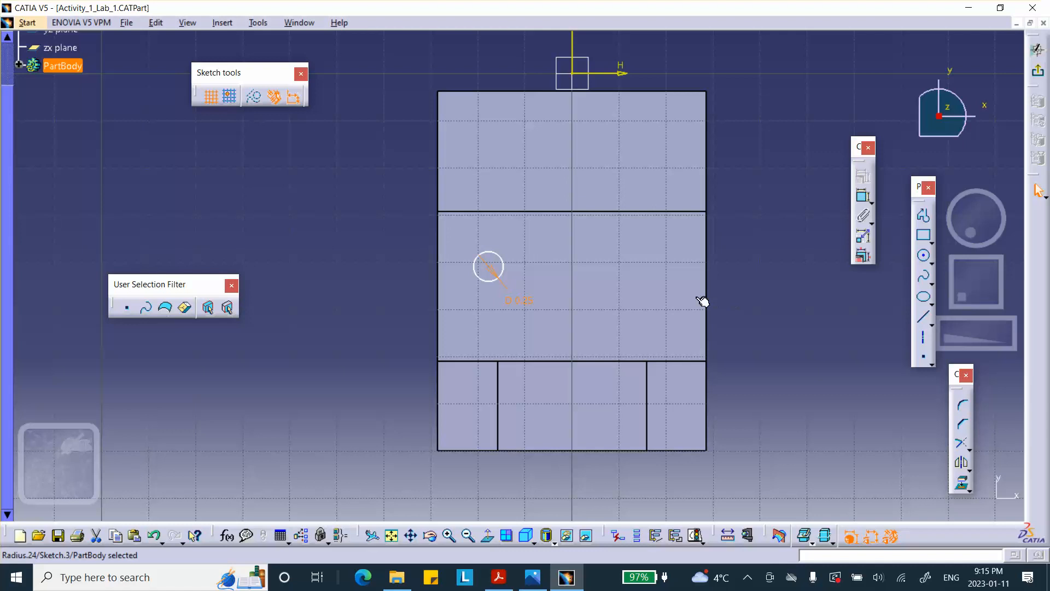
double_click(519, 301)
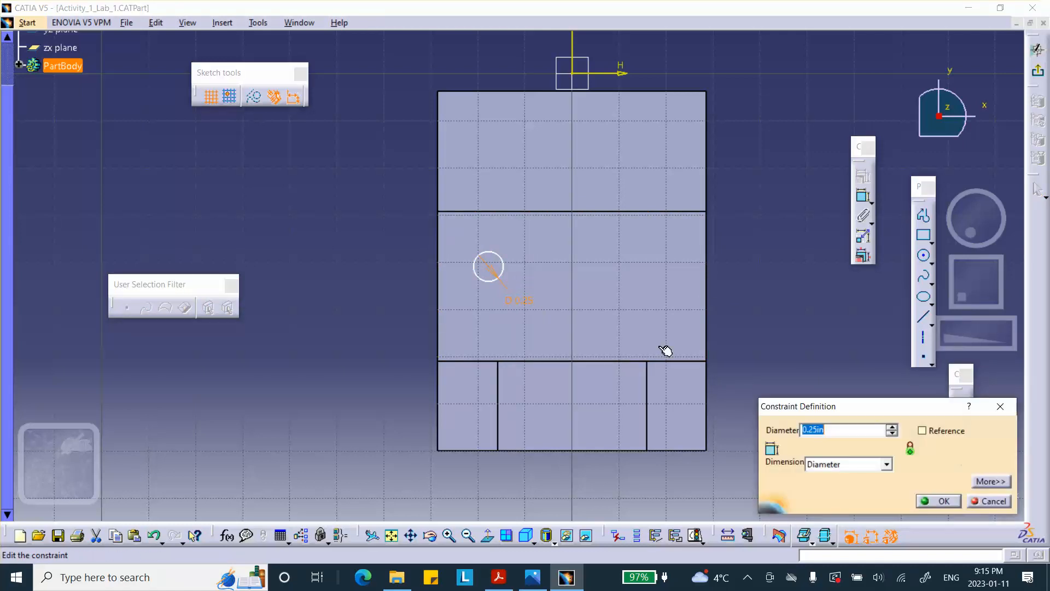
left_click(886, 465)
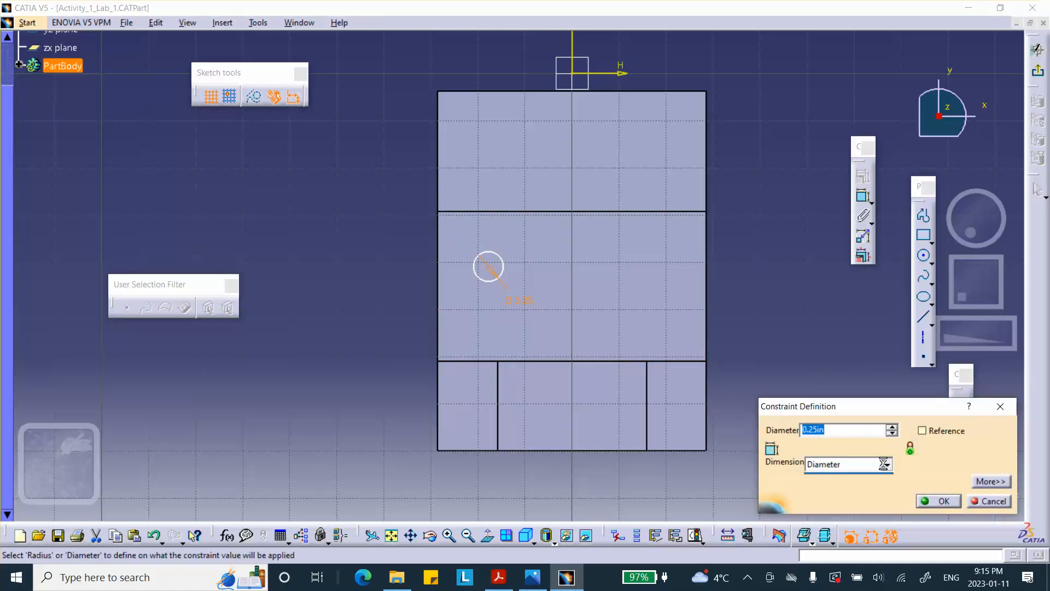
left_click(851, 482)
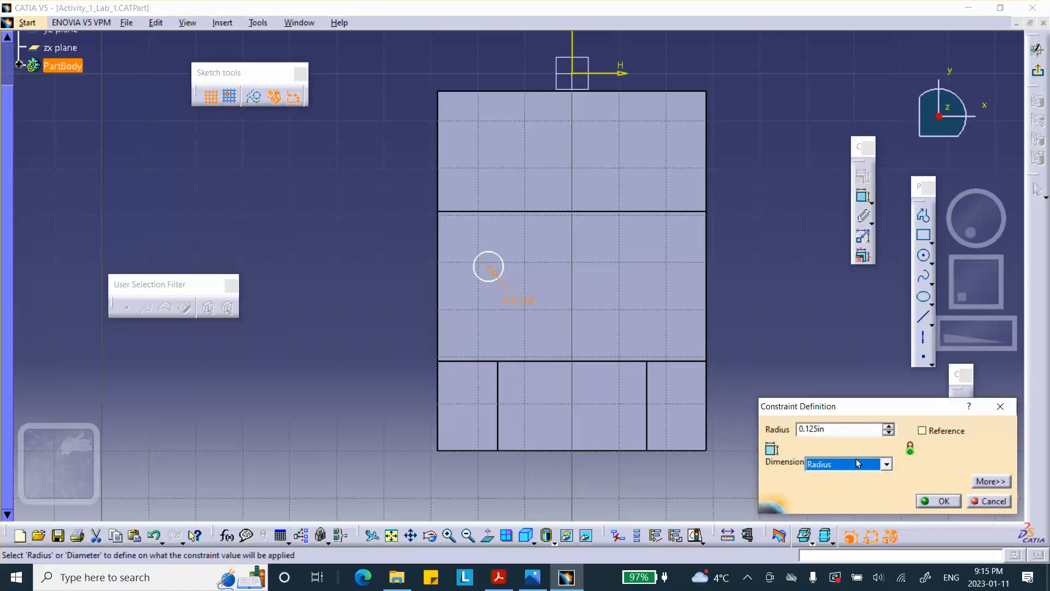
left_click_drag(837, 429, 769, 424)
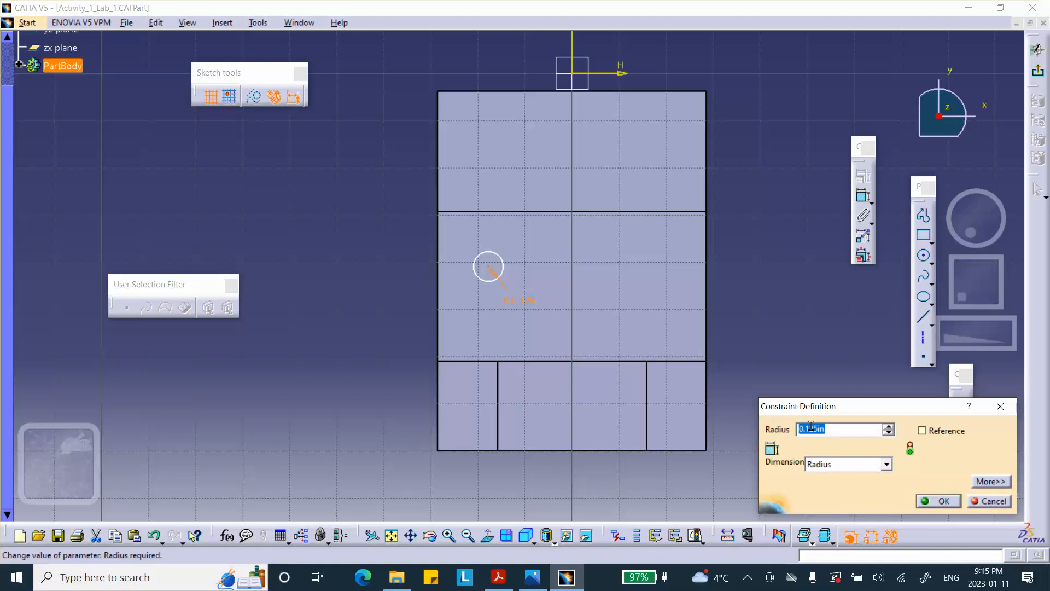
type(".")
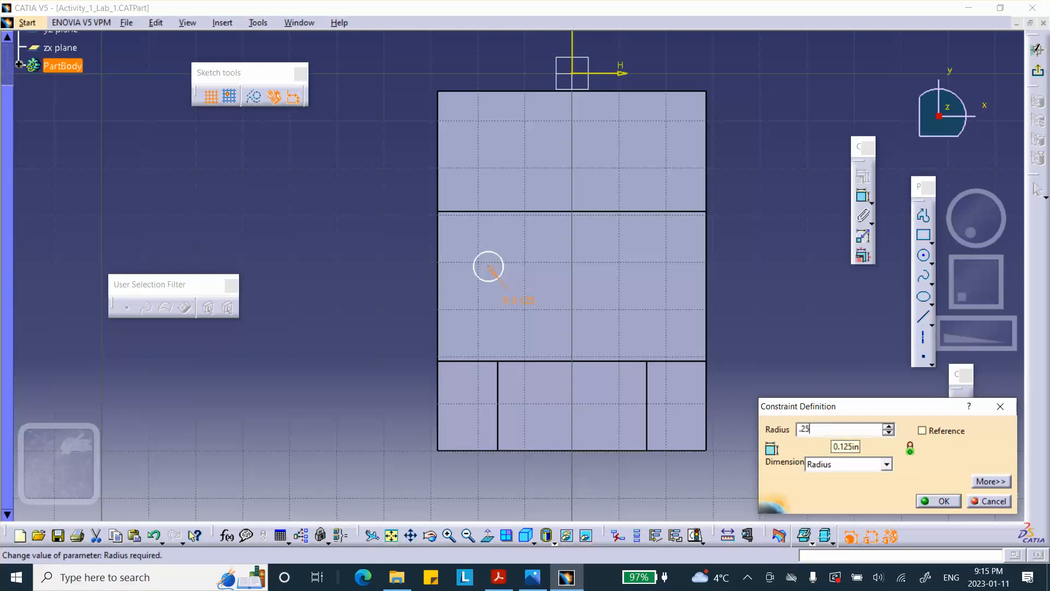
type("25")
left_click(940, 501)
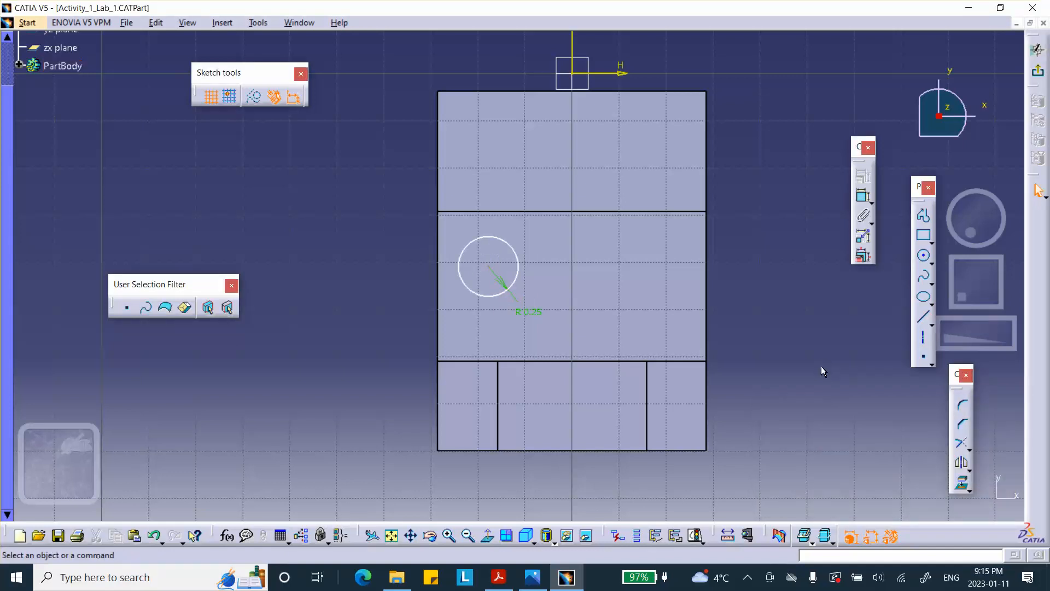
Dimension the circle's center from the middle step's left edge and set the offset to 0.5 in.
left_click(869, 204)
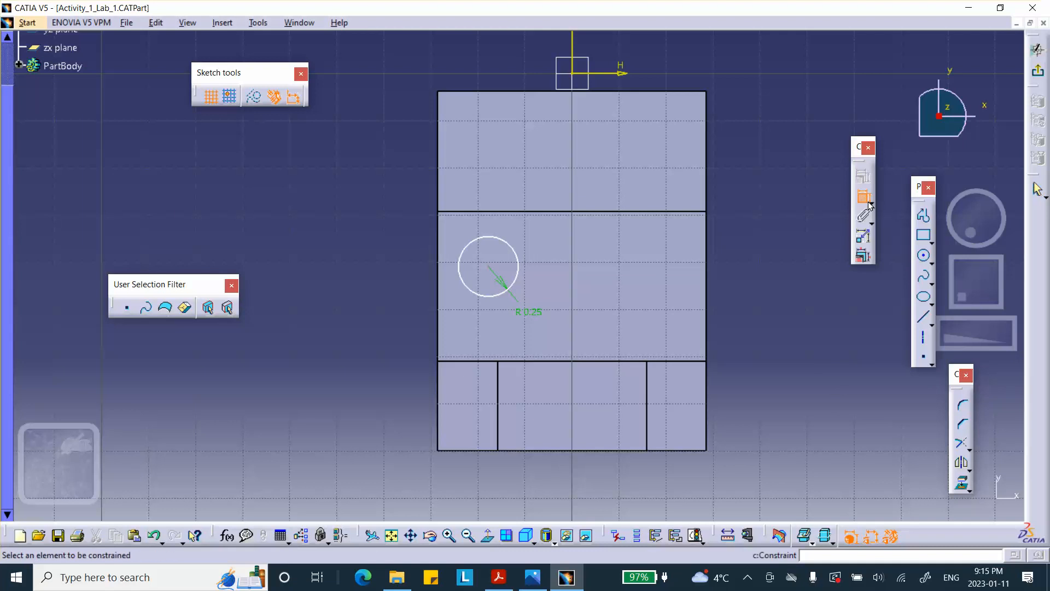
left_click(490, 268)
left_click(443, 283)
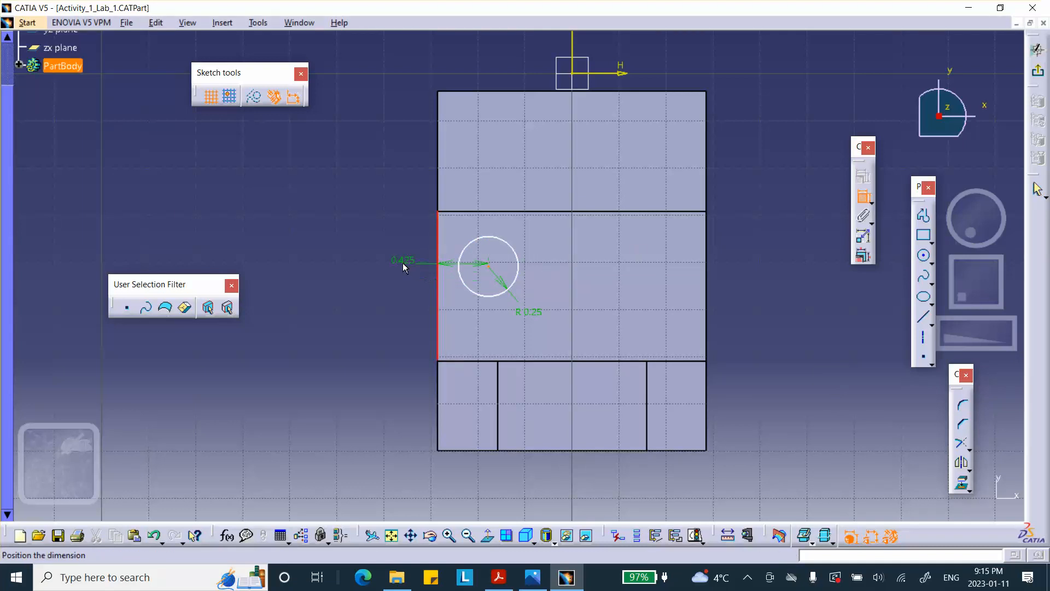
left_click(382, 313)
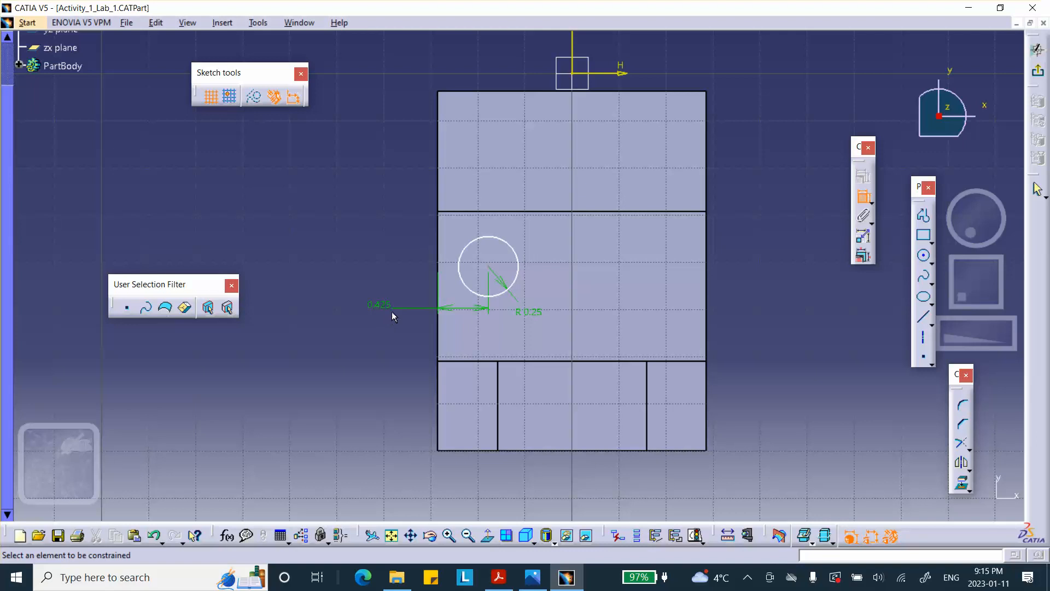
double_click(392, 311)
key("BackSpace")
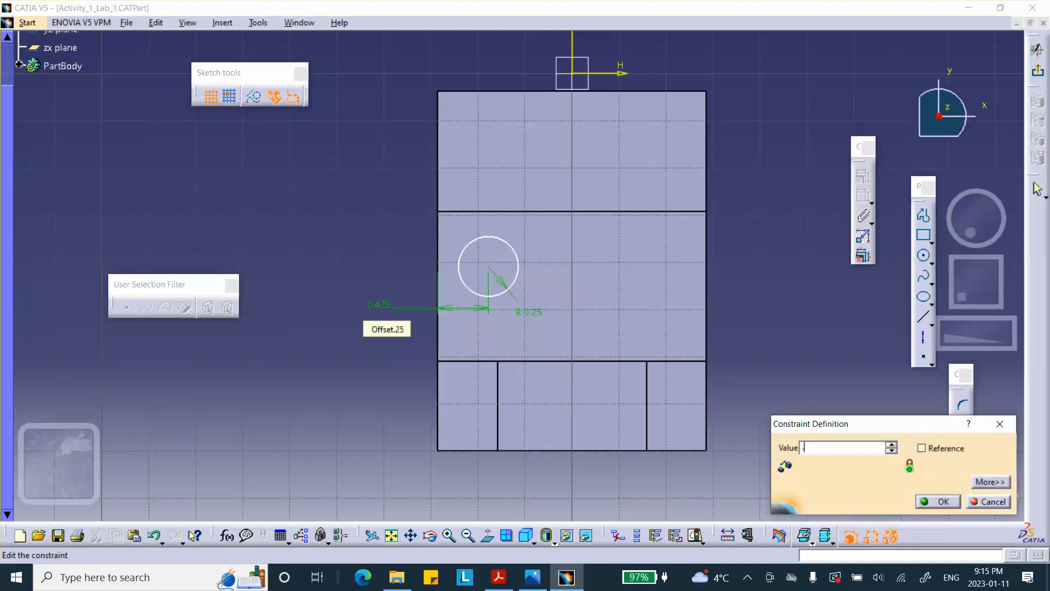
type(".5")
left_click(938, 502)
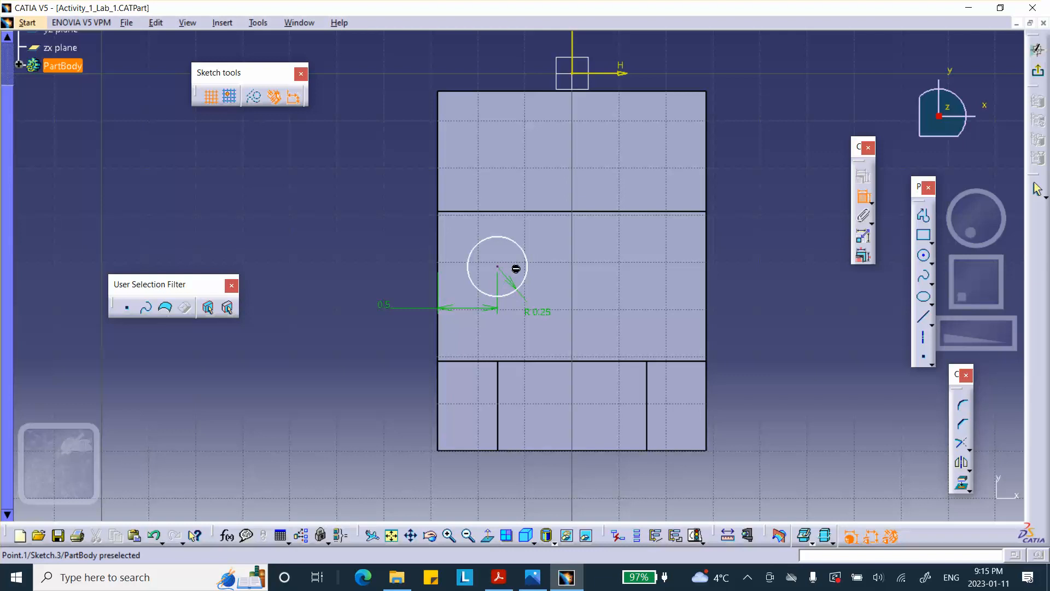
Try dimensioning the circle's center 0.25 in from the edge bordering the lower step, and undo the value change.
left_click(495, 268)
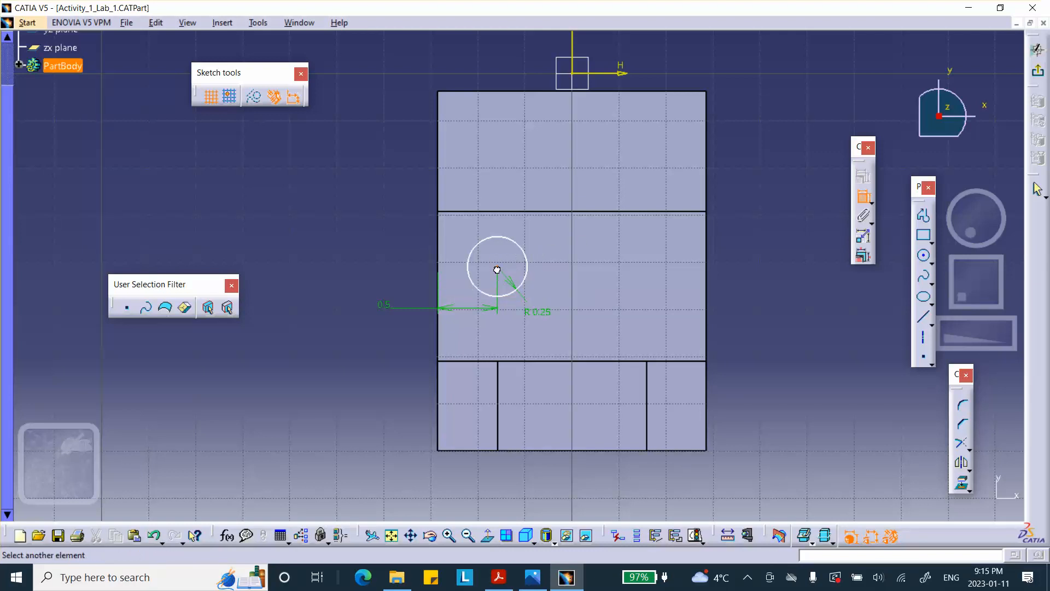
left_click(488, 212)
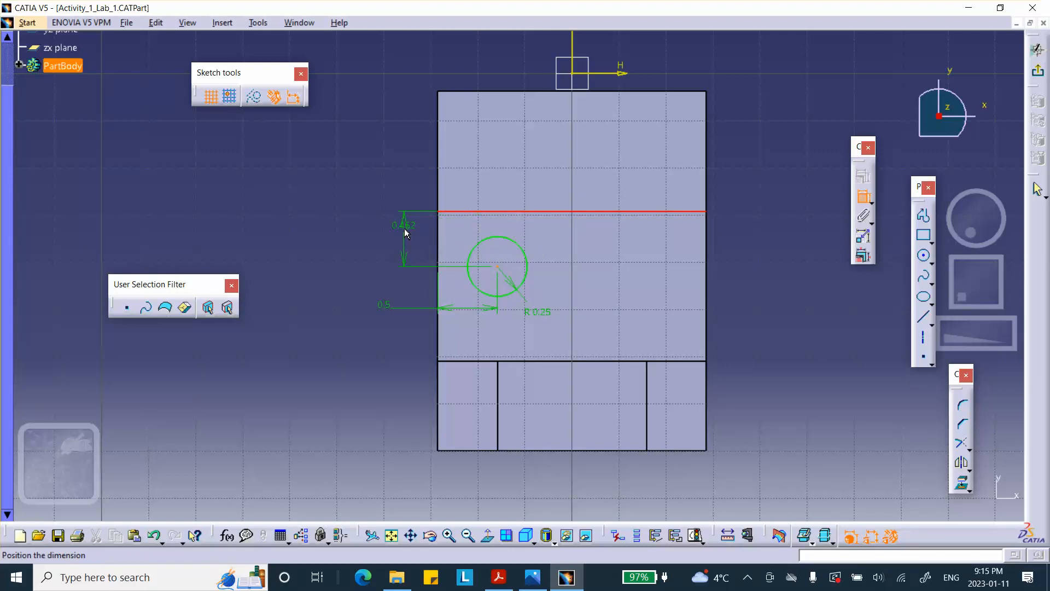
left_click(405, 230)
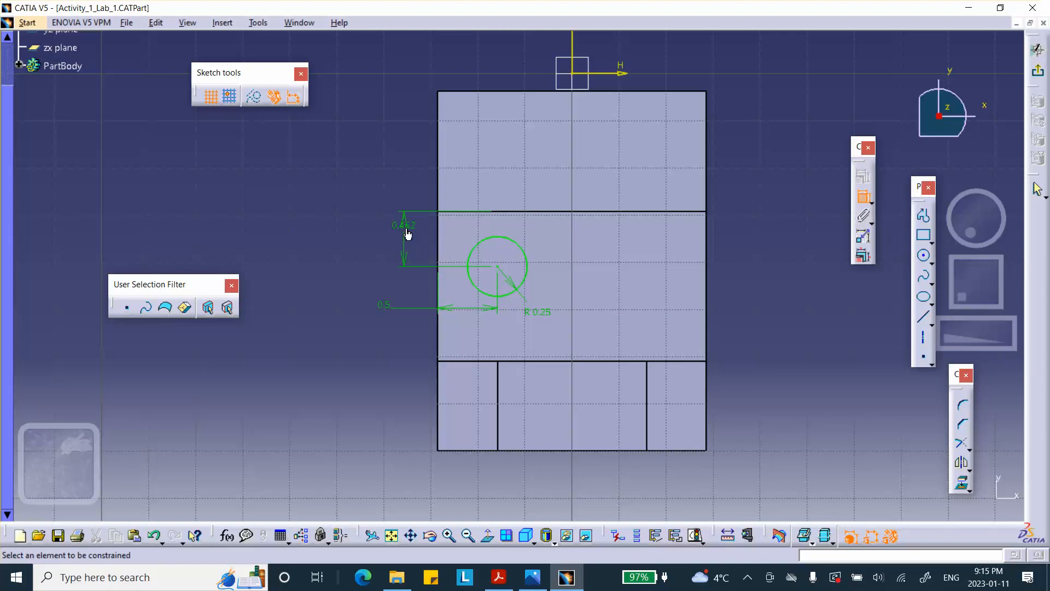
double_click(408, 231)
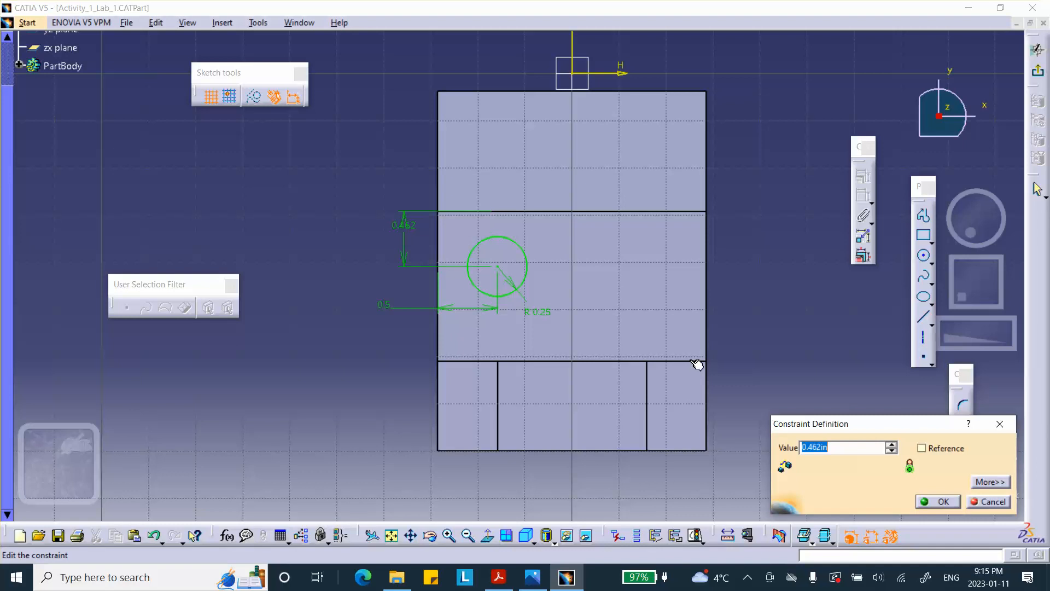
type(".2")
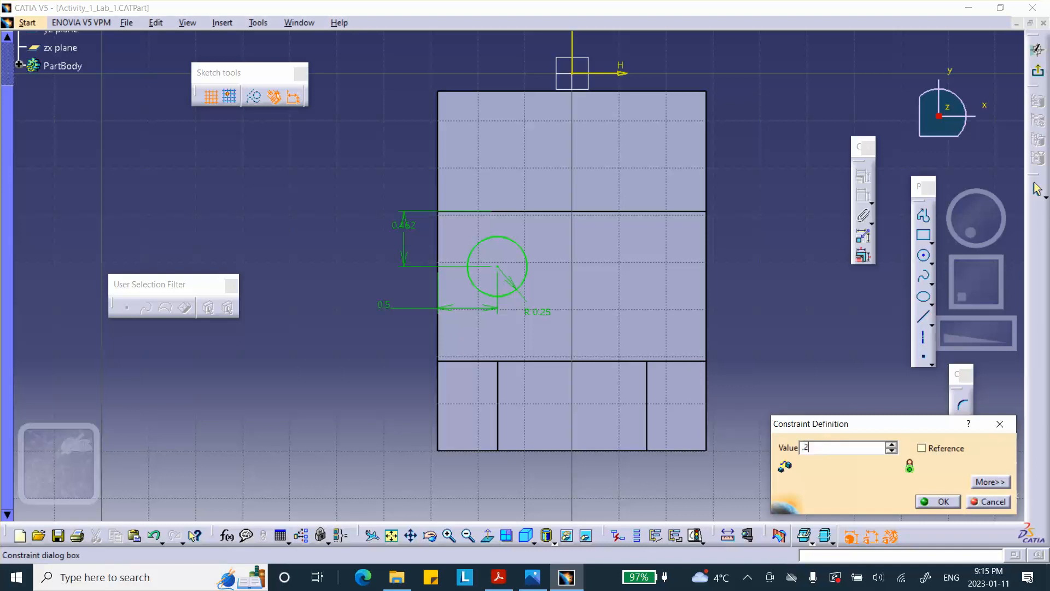
type("5")
left_click(936, 502)
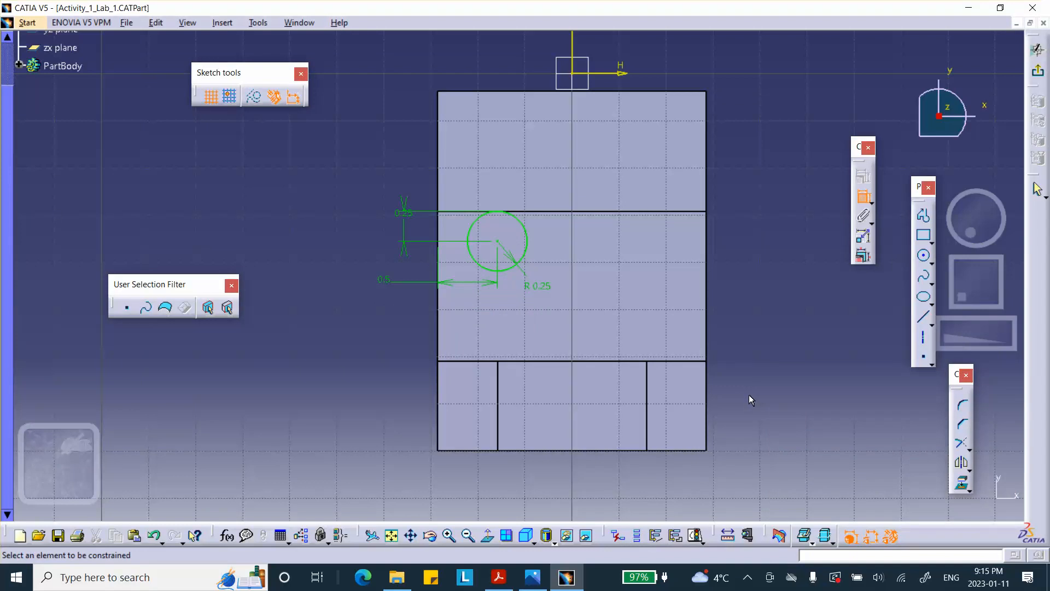
key("ctrl+z")
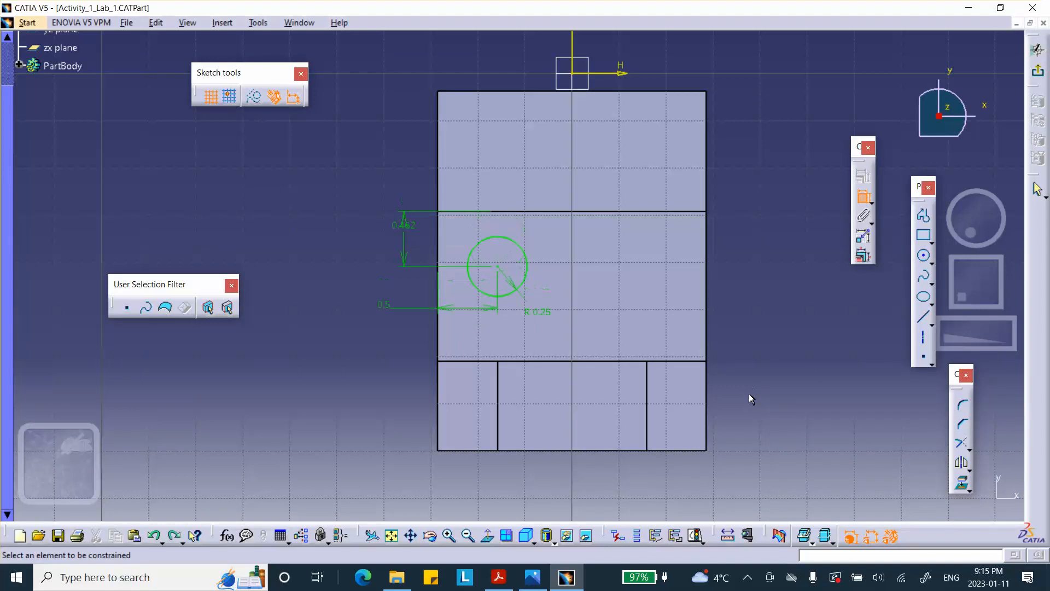
Check the reference drawing Lab_1_Activity_1.jpg for the edge and distance that locate the hole's center, leaving the offset value unedited.
double_click(415, 233)
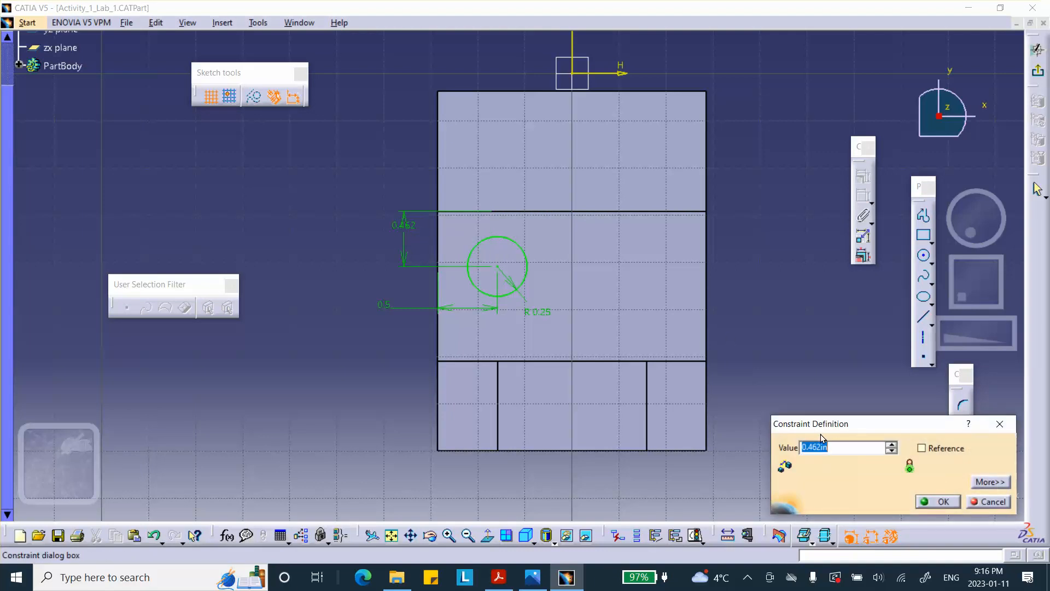
left_click(529, 575)
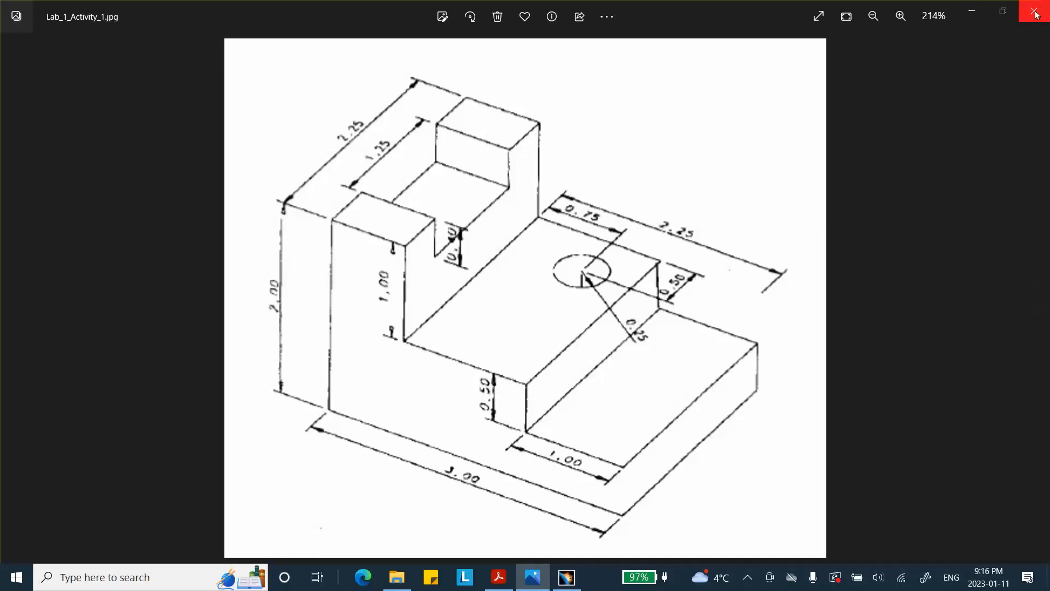
left_click(978, 14)
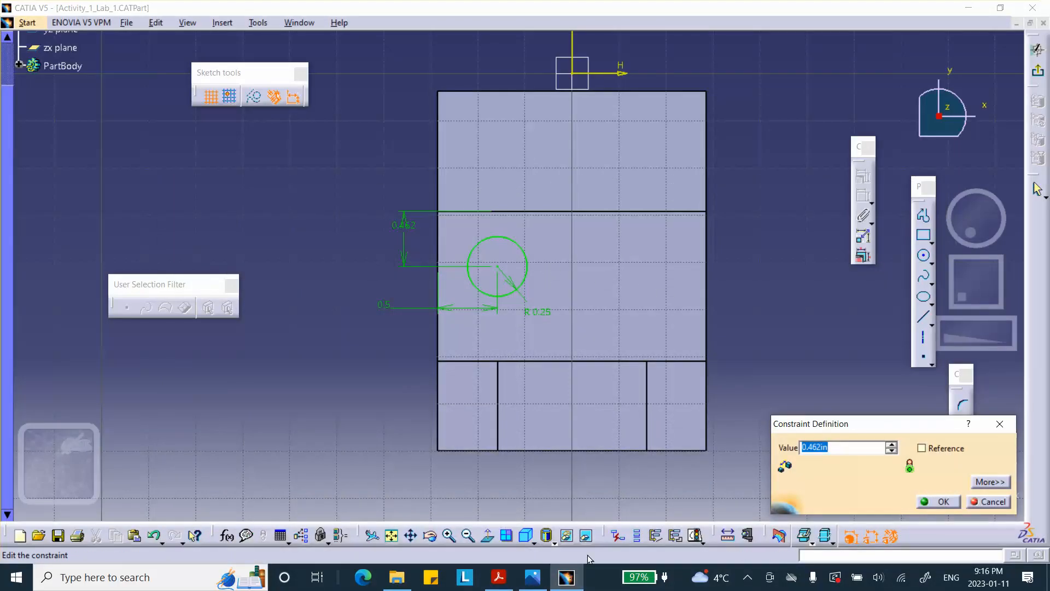
left_click(533, 577)
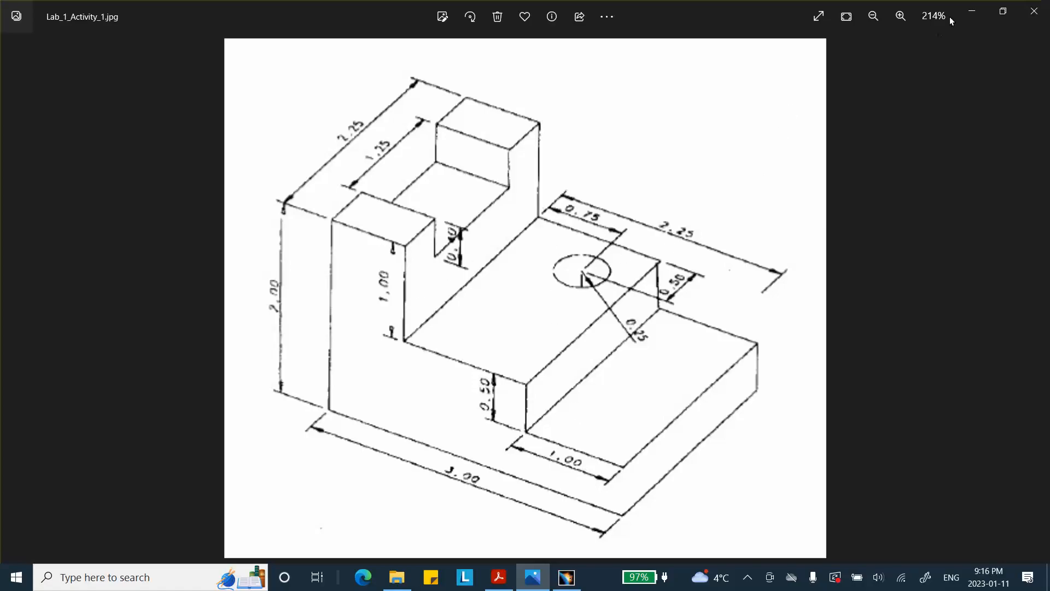
left_click(972, 12)
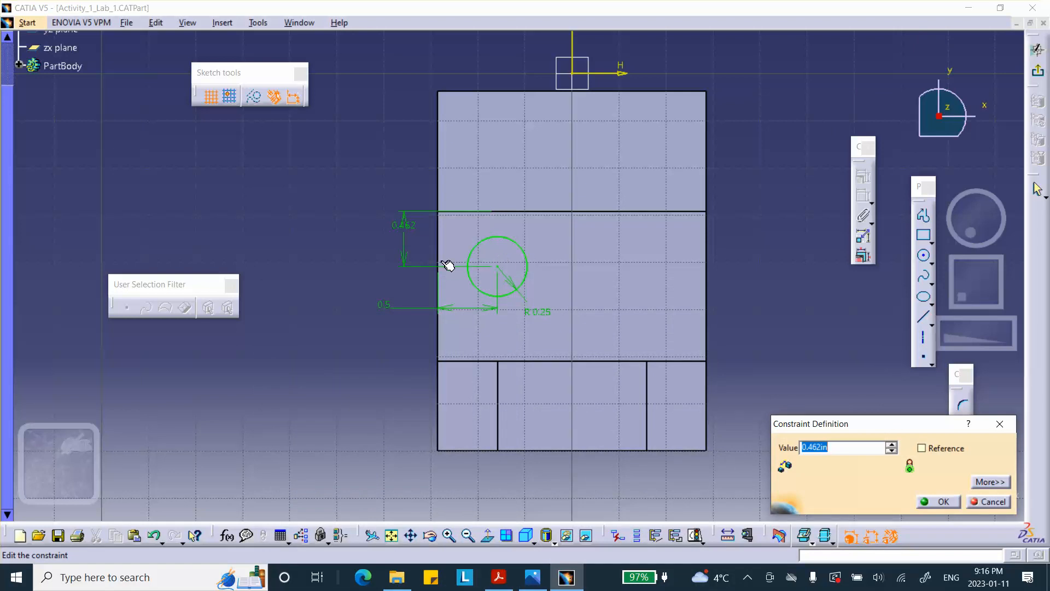
left_click(991, 502)
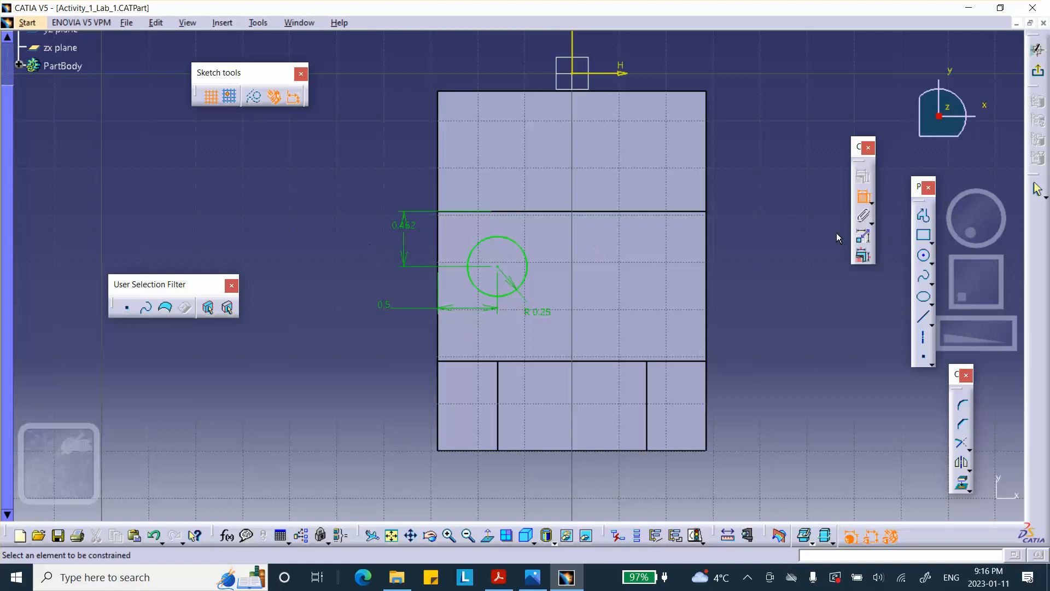
Delete the offset dimension between the circle's center and the edge bordering the lower step.
left_click(864, 198)
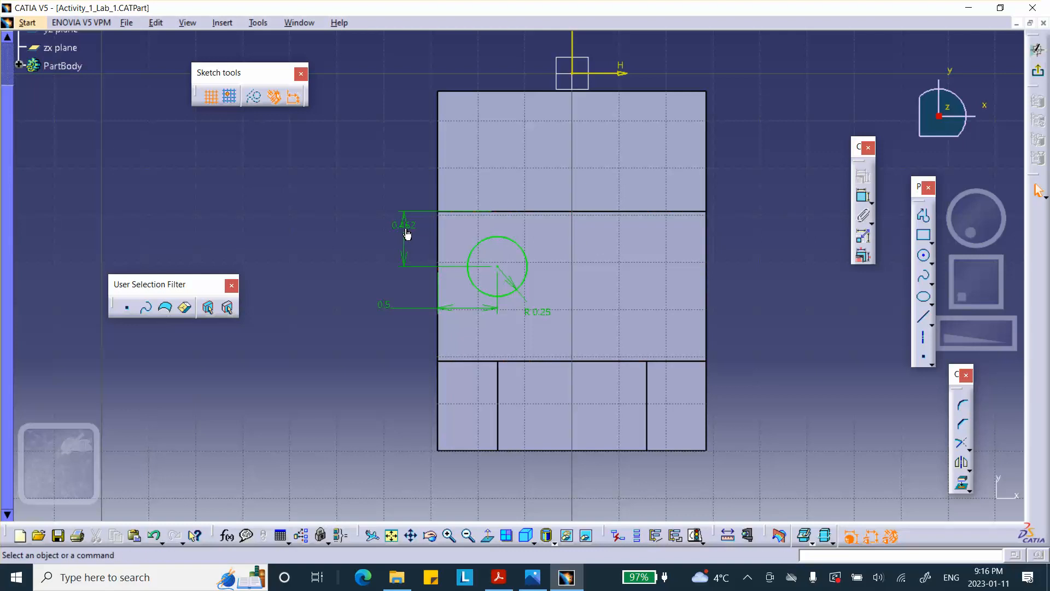
left_click(407, 232)
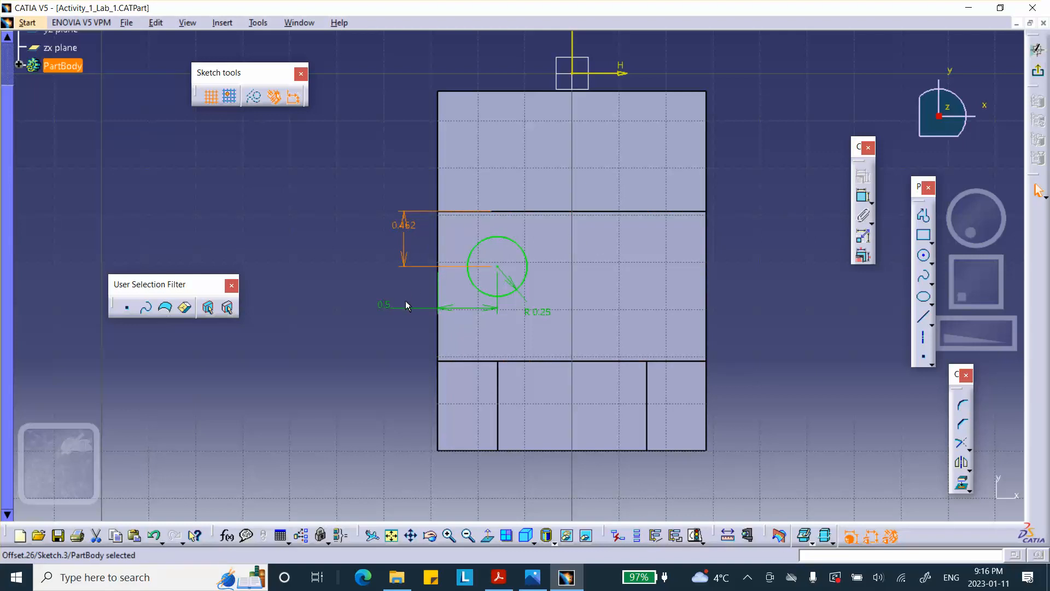
key("Delete")
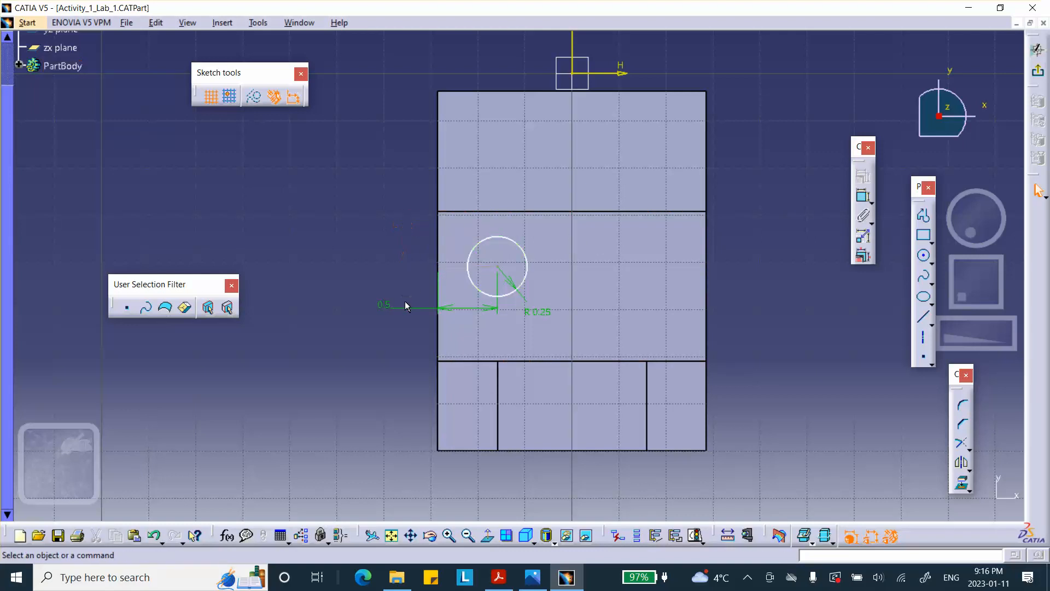
Dimension the circle's center from the edge at the upright wall and set the offset to 0.75 in.
left_click(864, 198)
left_click(499, 271)
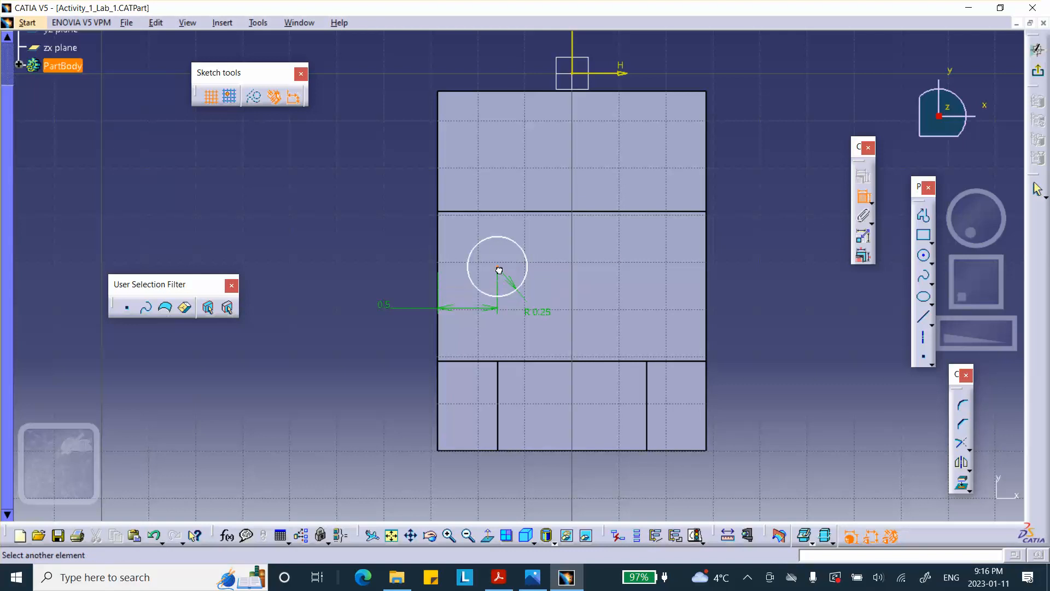
left_click(476, 362)
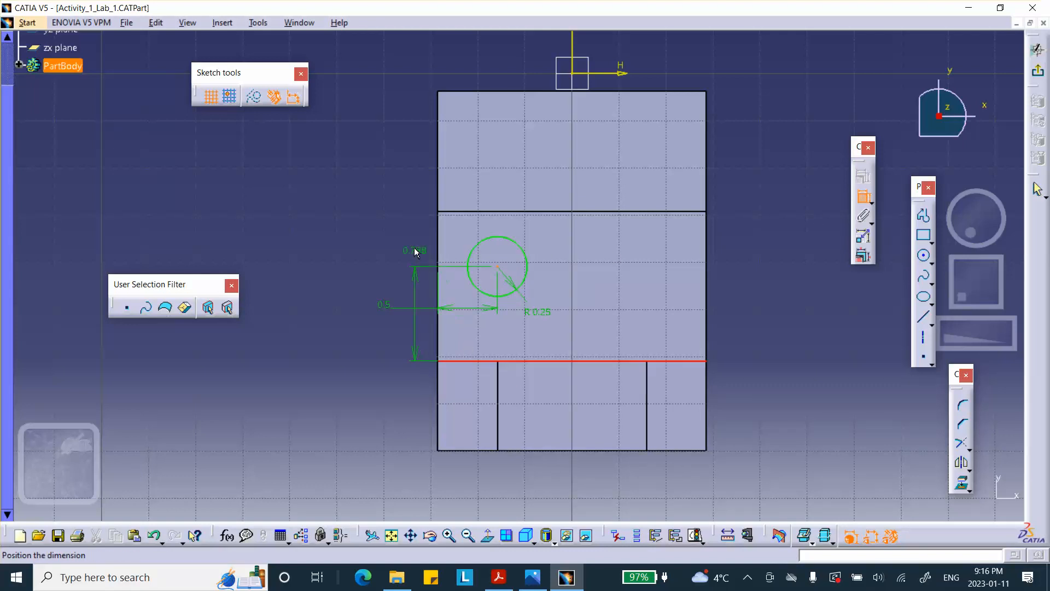
left_click(409, 238)
double_click(409, 238)
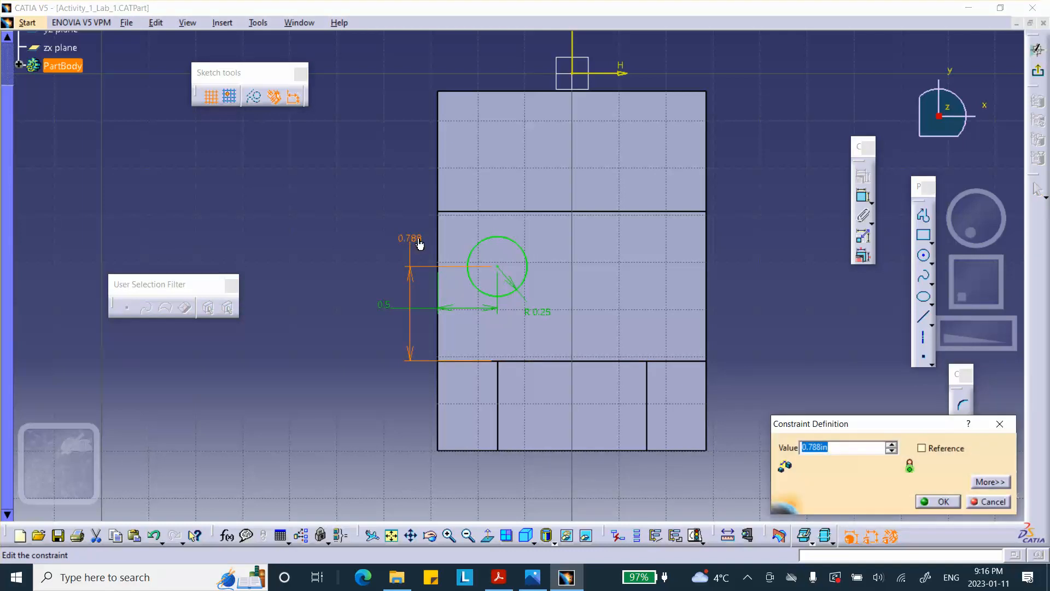
type(".")
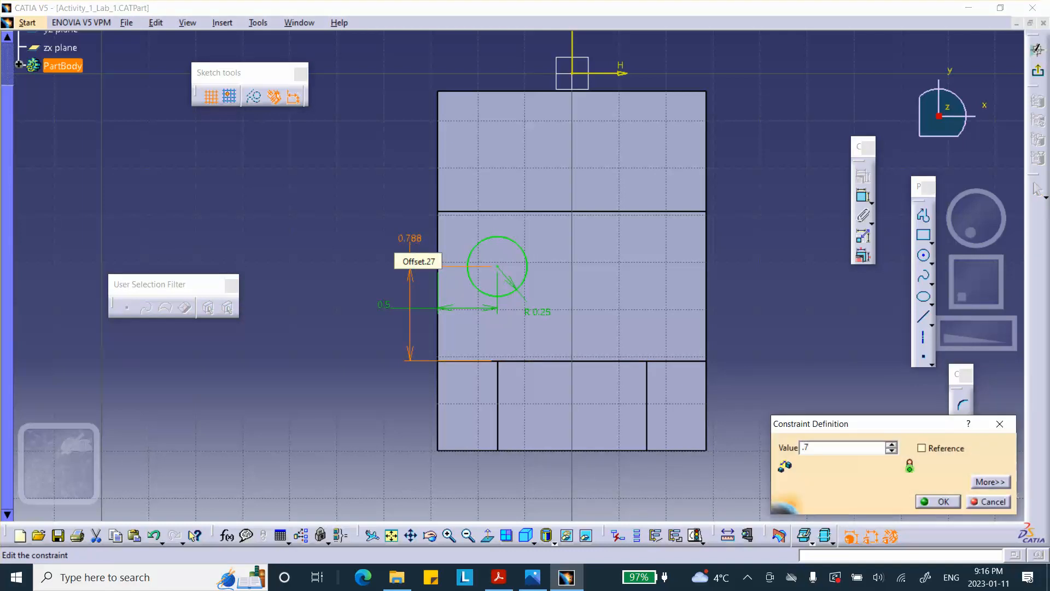
type("75")
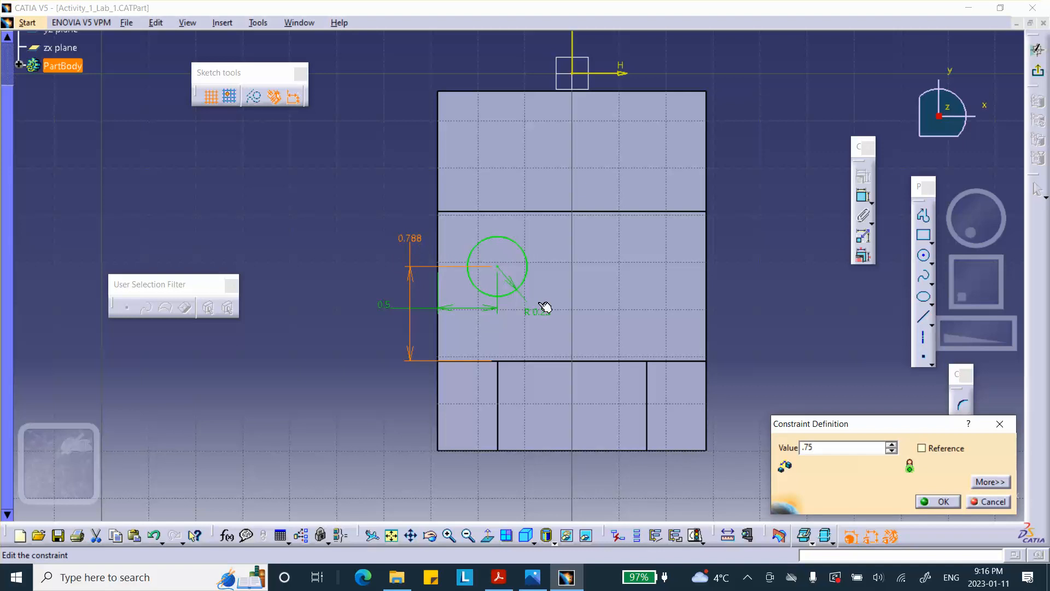
key("Return")
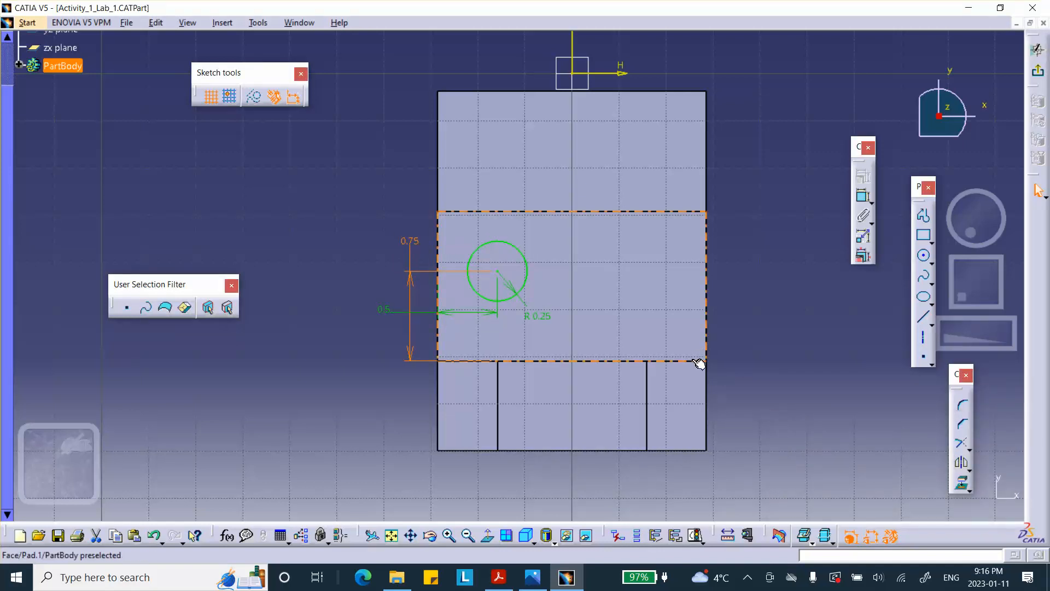
Check the circle's radius and center distances in the sketch against the hole dimensions in the reference drawing Lab_1_Activity_1.jpg.
left_click(534, 578)
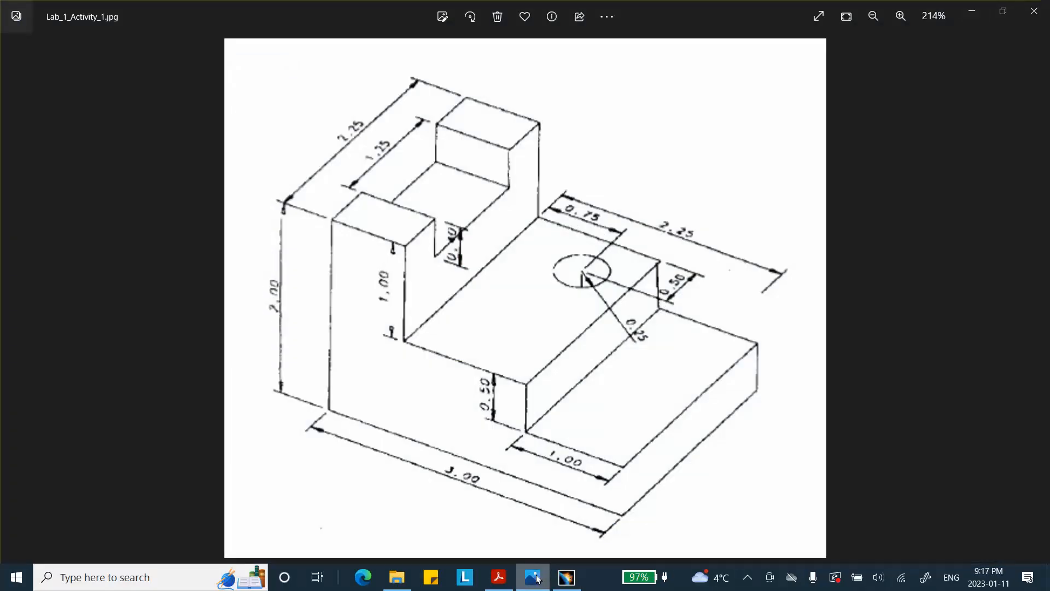
left_click(538, 578)
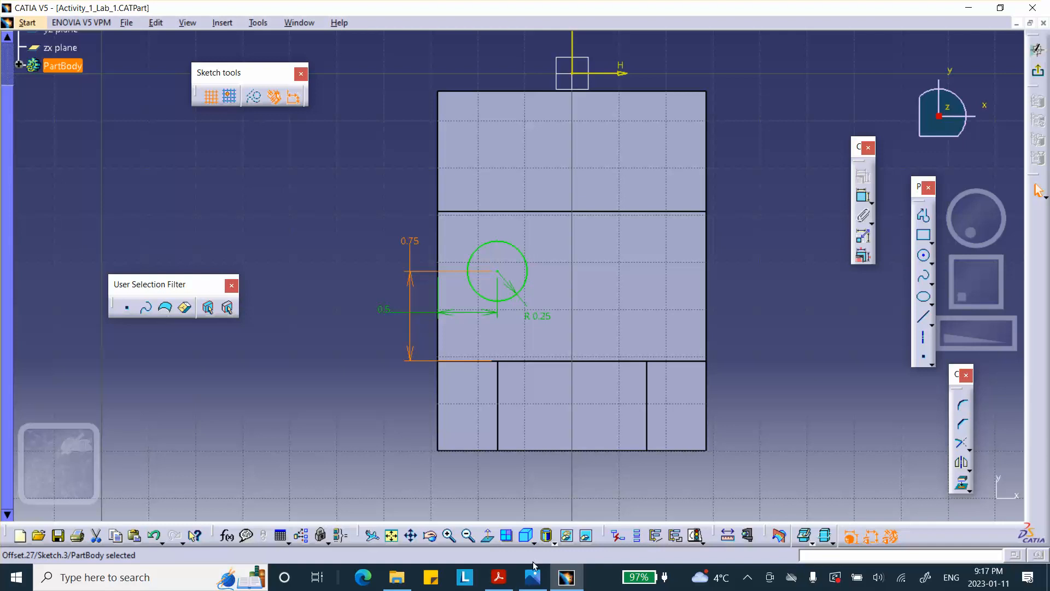
left_click(533, 574)
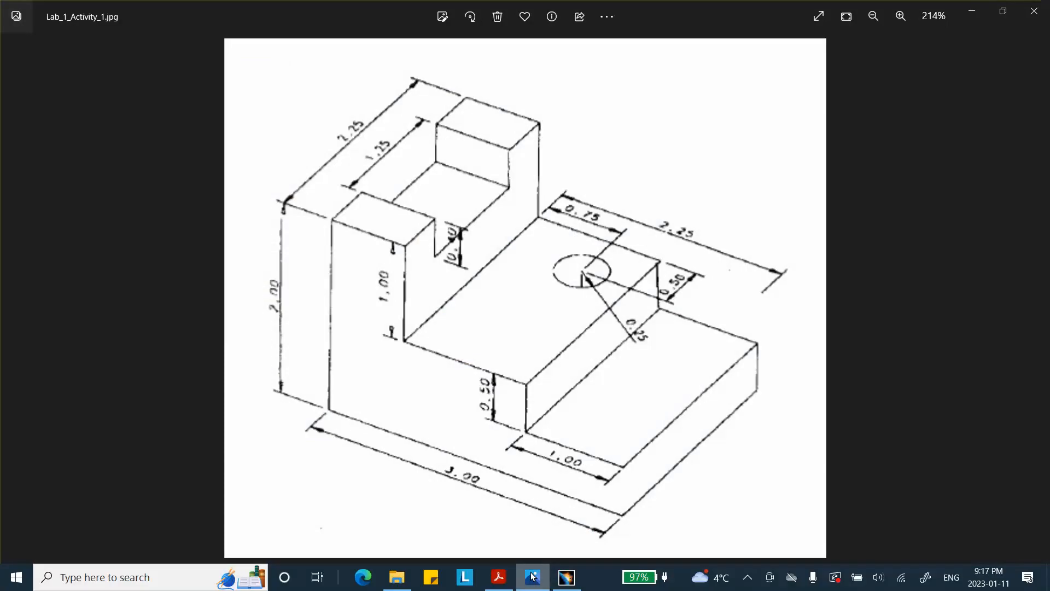
left_click(533, 576)
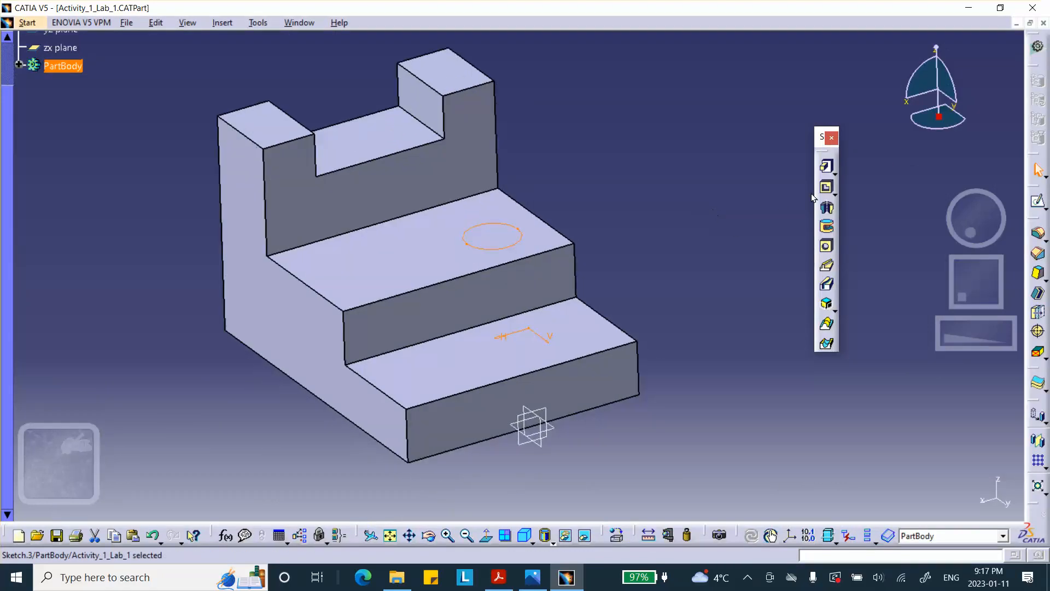
Exit the sketch and cut the circle through the middle step as a Pocket with the limit type Up to next.
left_click(826, 187)
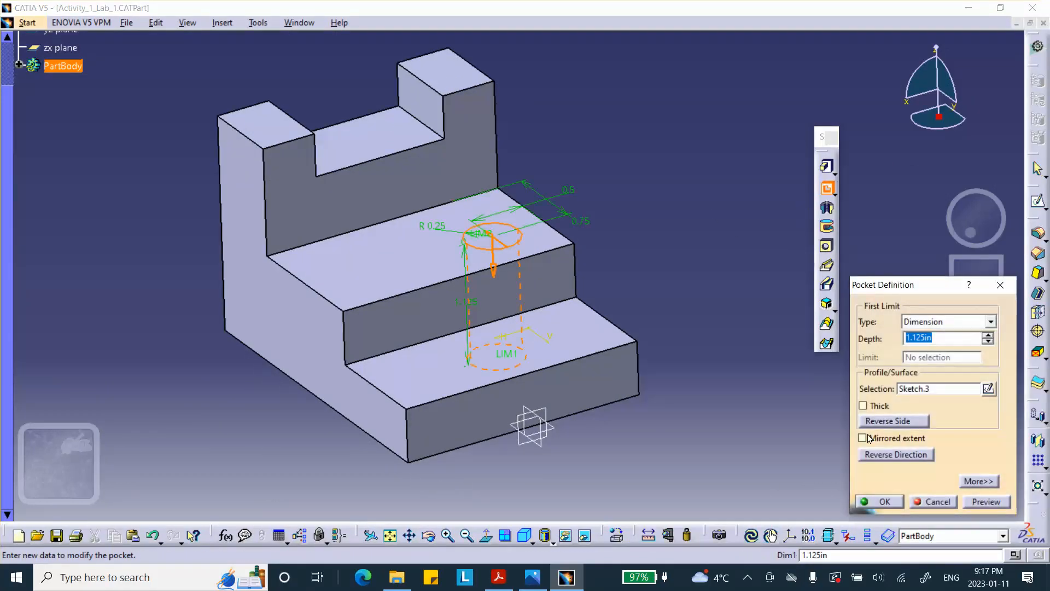
middle_click_drag(665, 350, 569, 211)
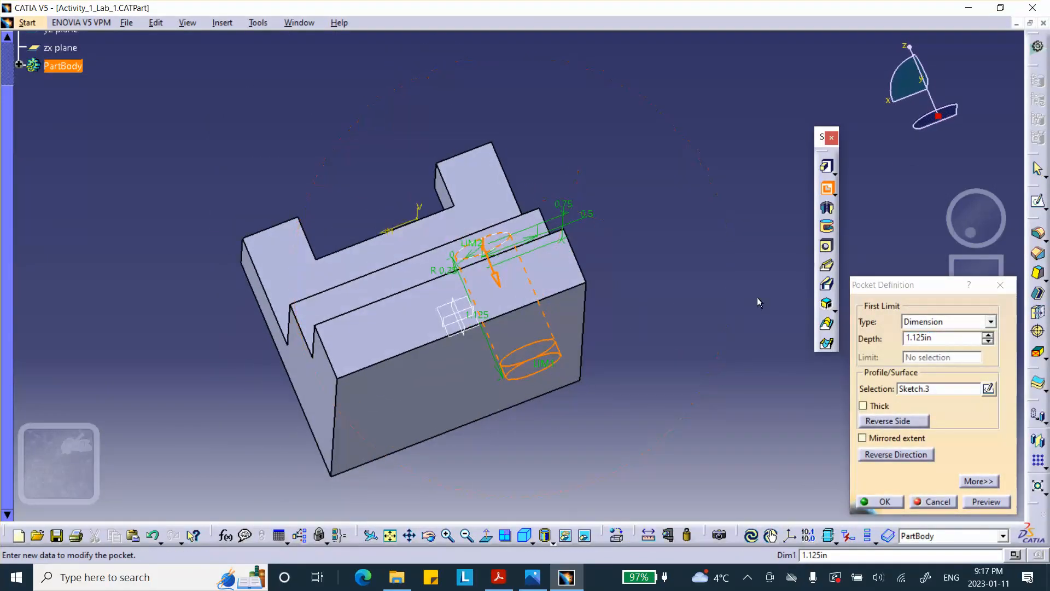
left_click(956, 322)
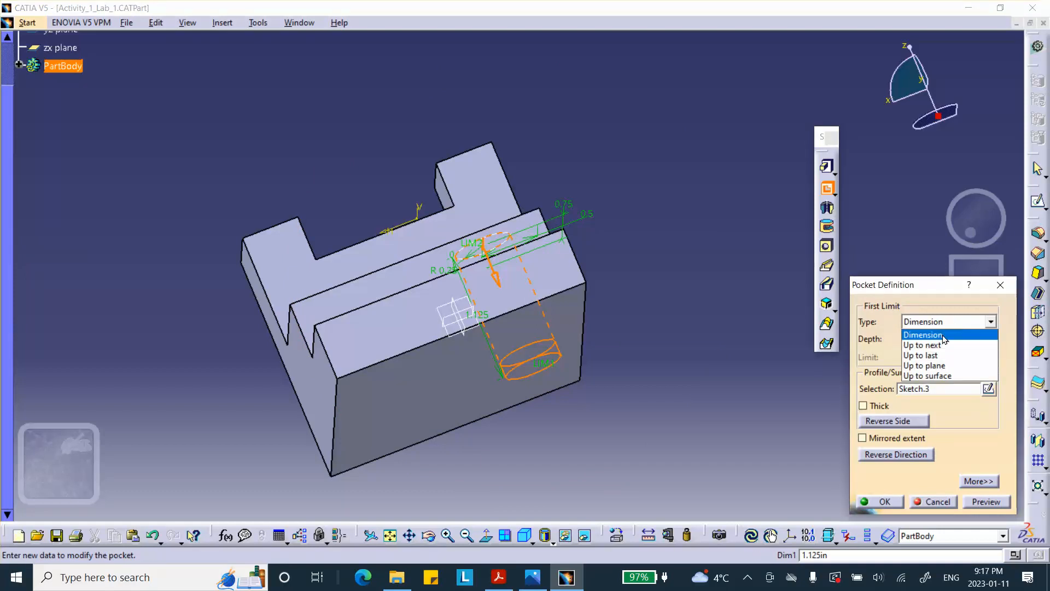
left_click(936, 345)
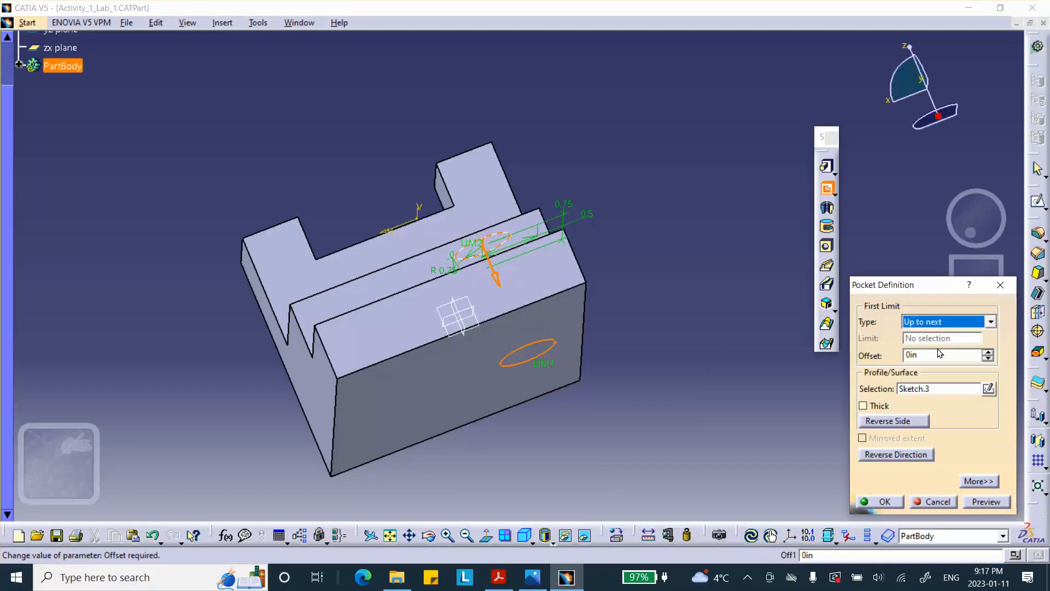
left_click(878, 501)
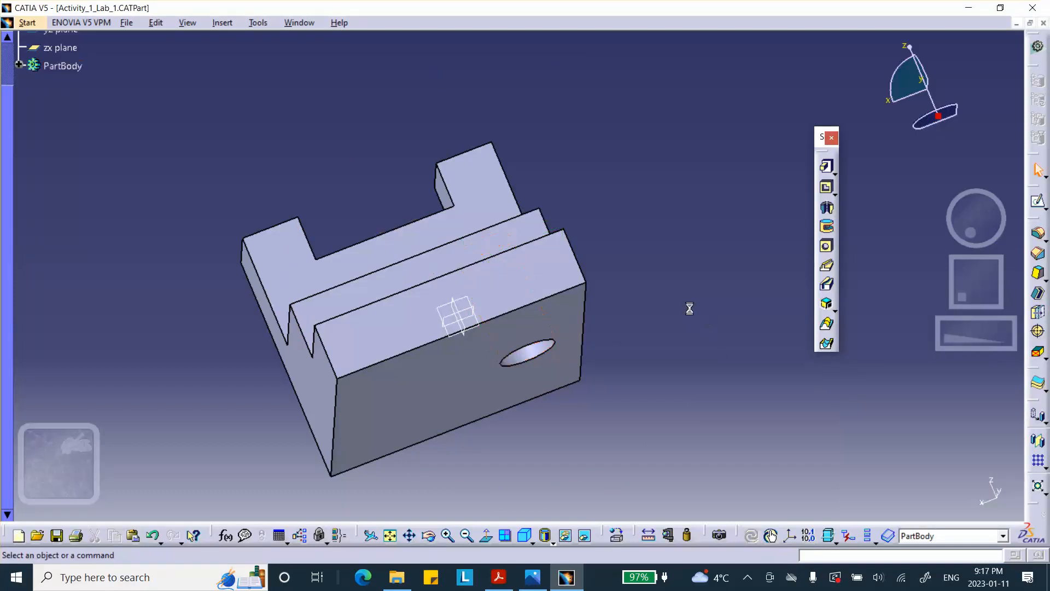
middle_click_drag(596, 228, 633, 265)
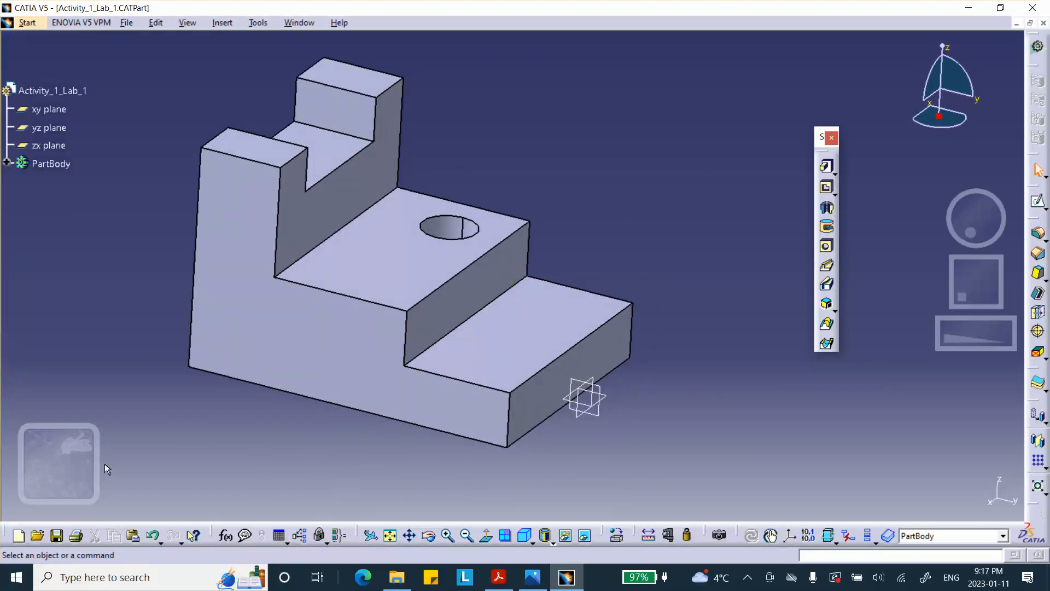
Save the finished part with Save Management as Activity_1_Lab_1 in the Activity_1_Lab_1 folder, overwriting the existing CATPart file.
left_click(57, 536)
left_click(129, 24)
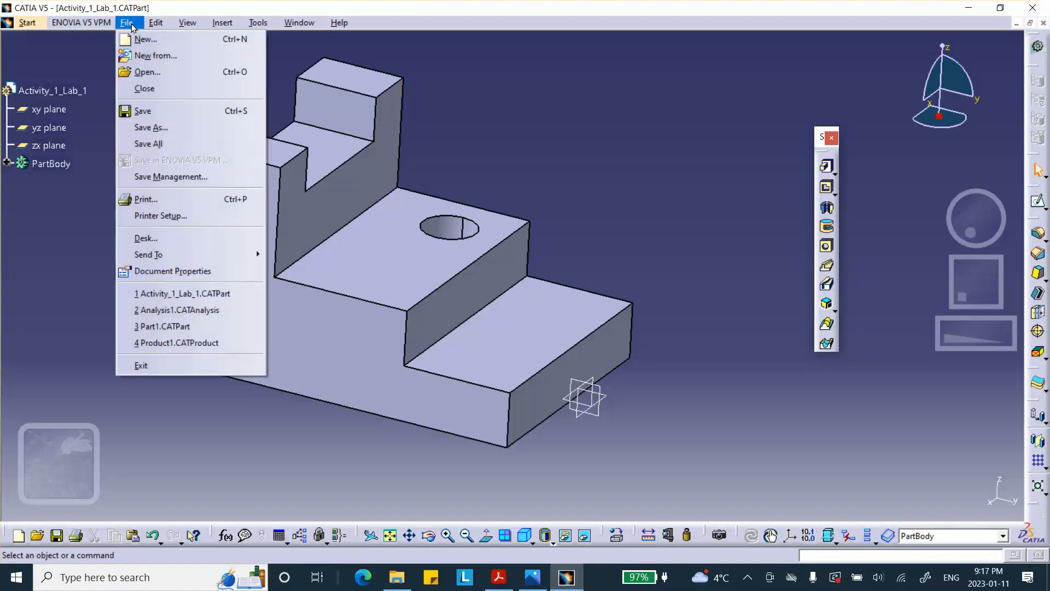
left_click(148, 176)
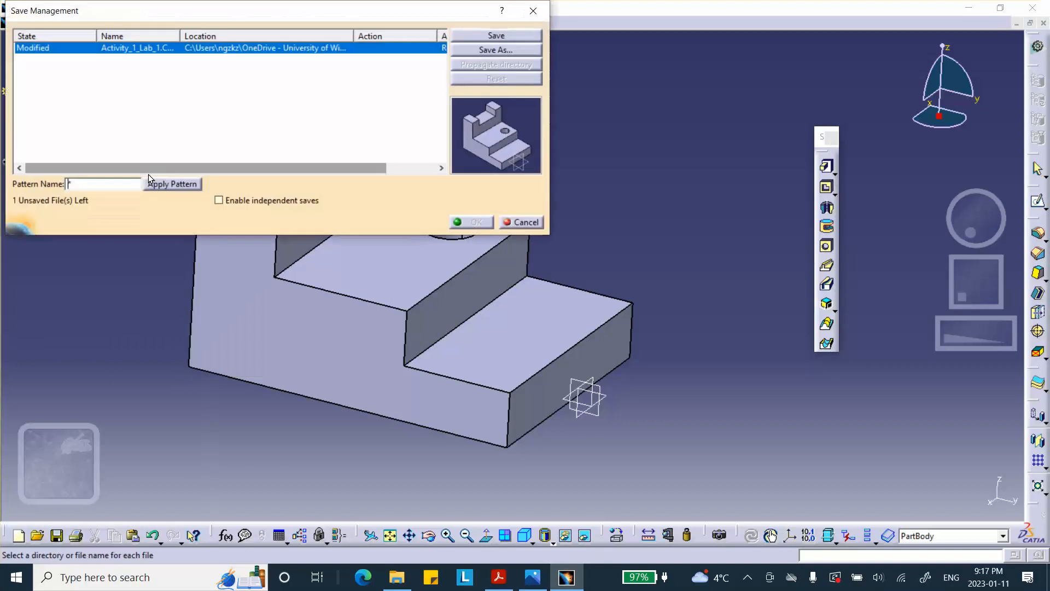
left_click(484, 50)
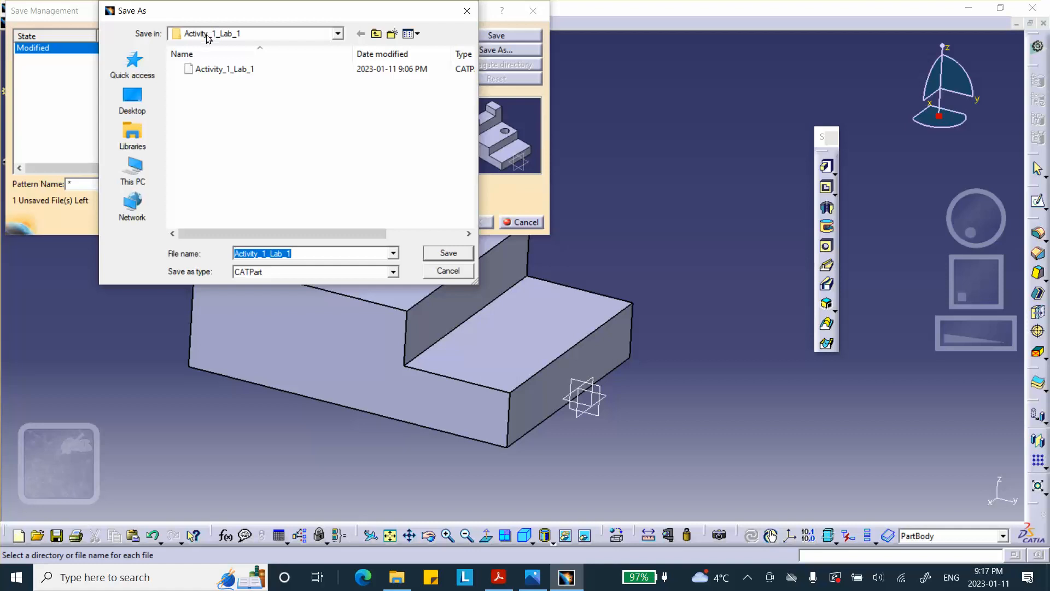
left_click(440, 254)
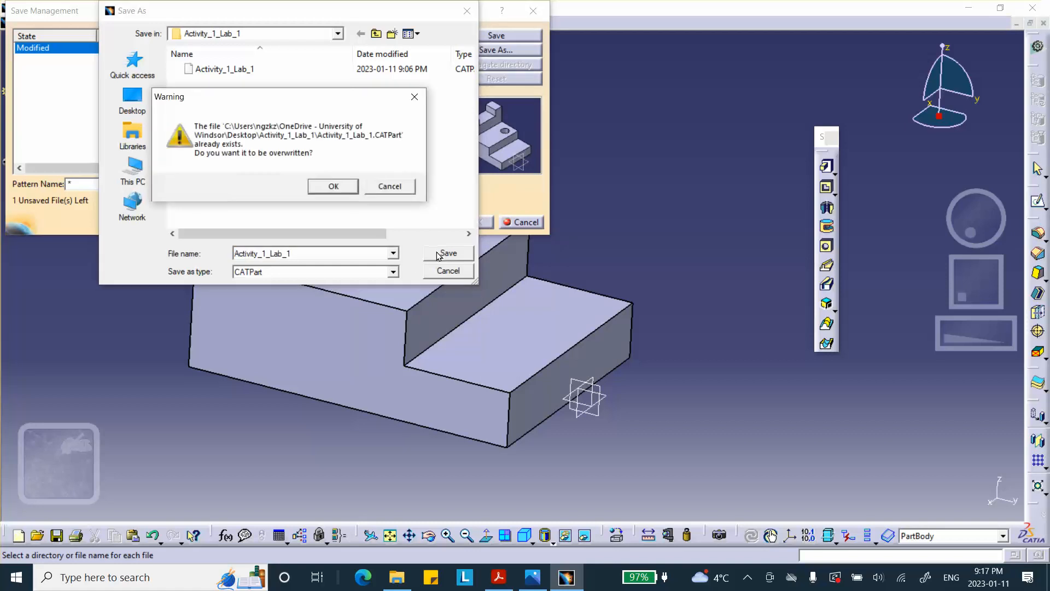
left_click(334, 187)
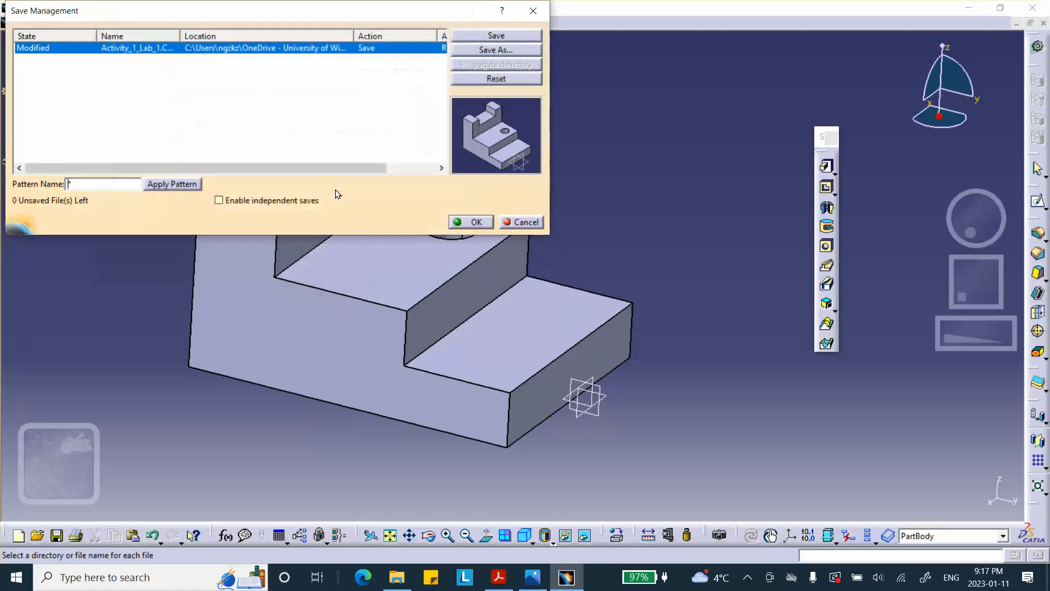
left_click(470, 222)
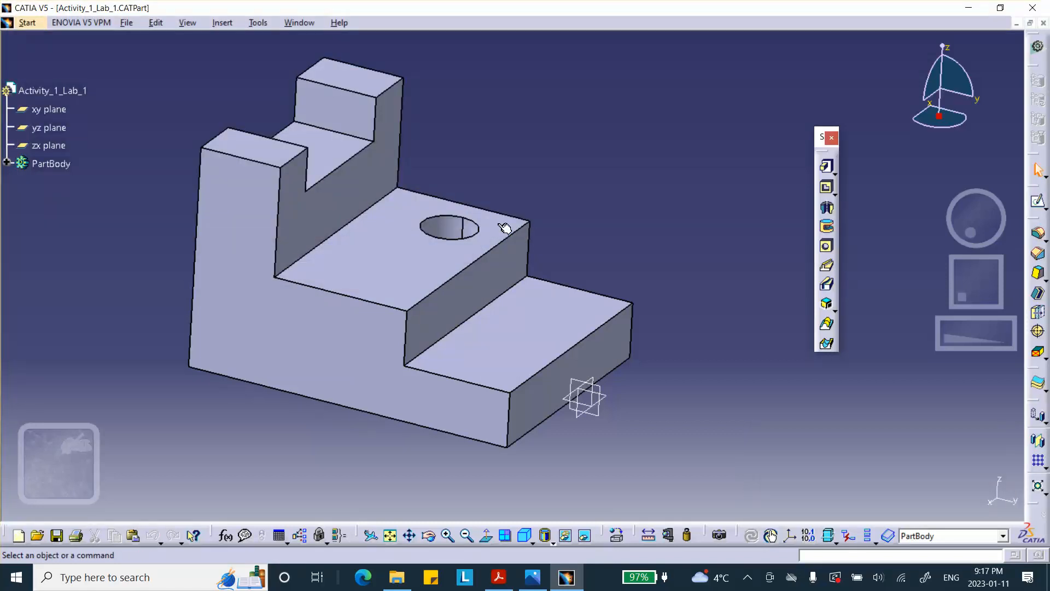